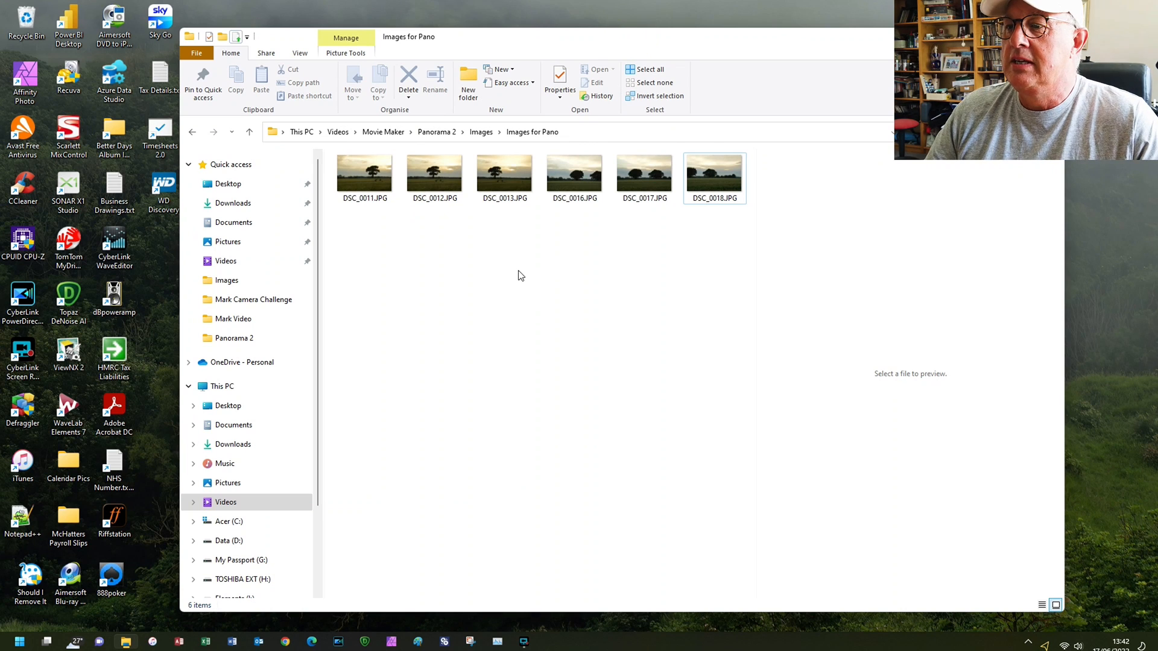
- Display the photos in the Images for Pano folder as extra large icons
right_click(521, 274)
mouse_move(566, 289)
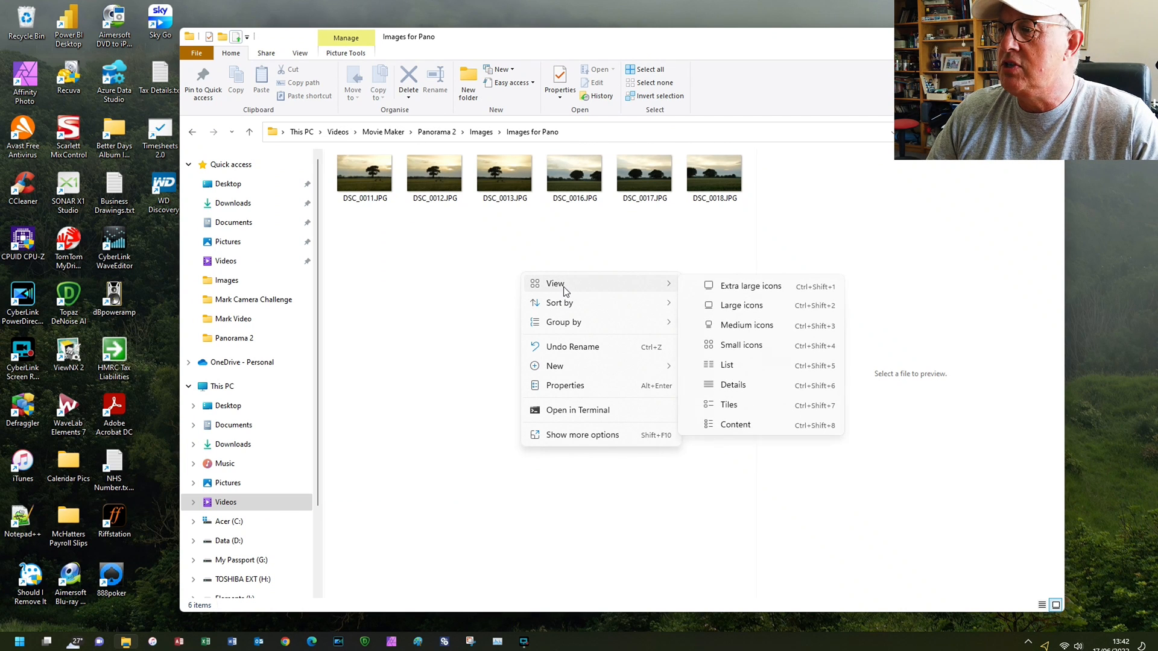
left_click(702, 288)
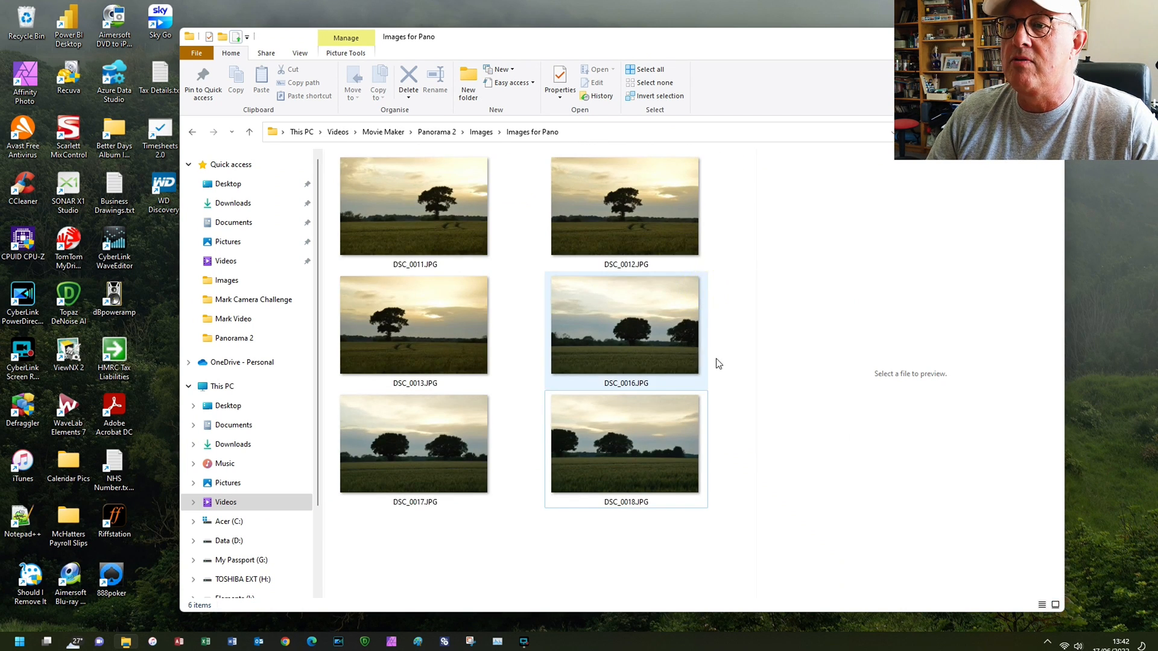
- Preview the tree photos DSC_0011 to DSC_0013 in the parent Images folder and return to Images for Pano
left_click(480, 132)
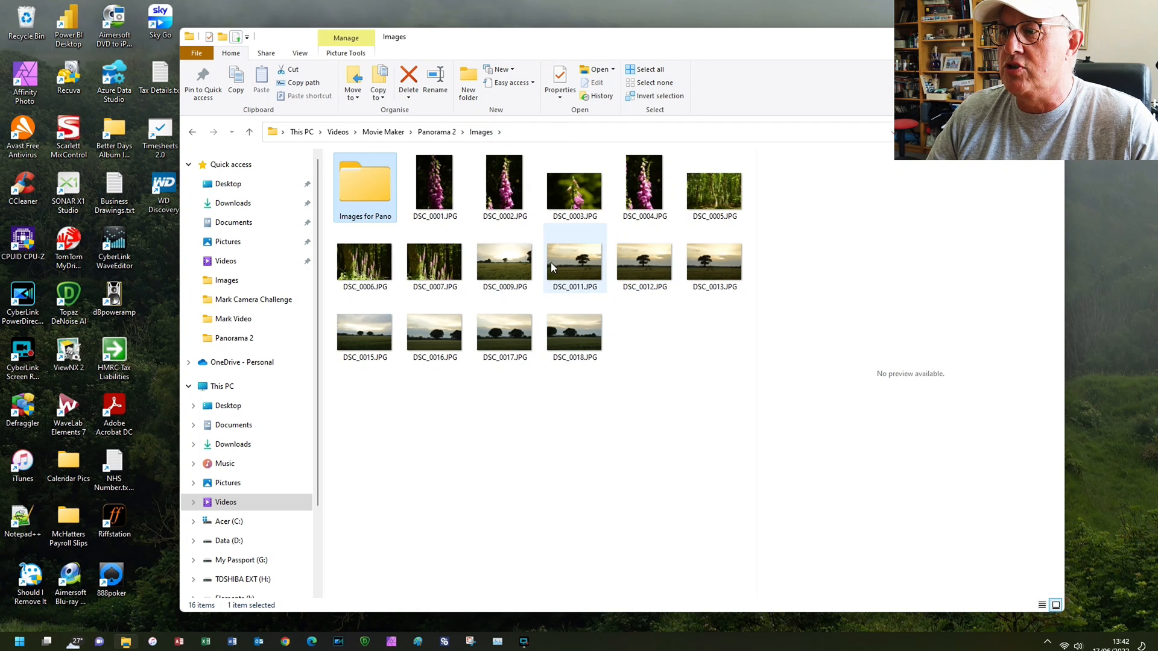
left_click(555, 269)
left_click(633, 265)
left_click(697, 265)
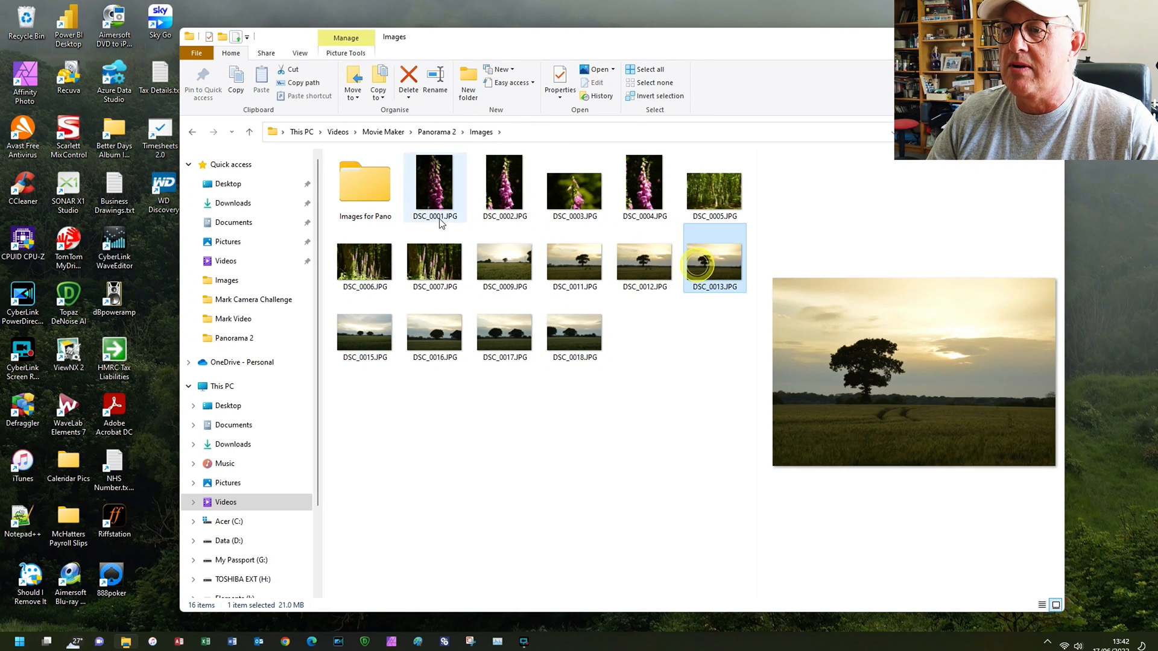
double_click(367, 190)
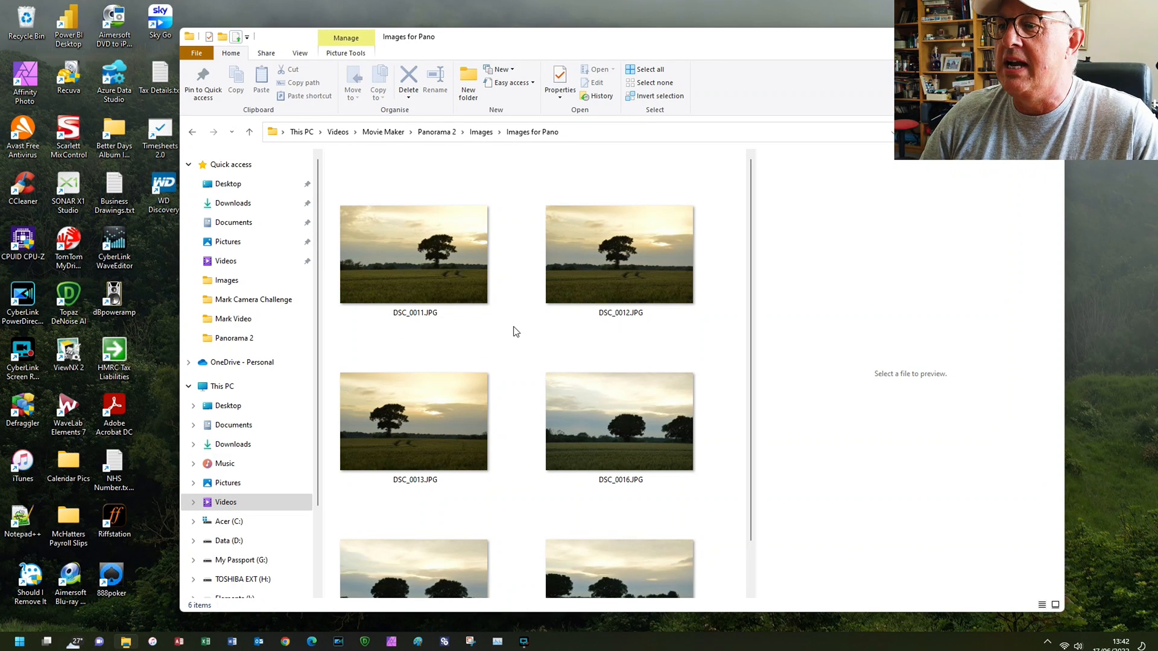
- Preview the six panorama photos one by one, DSC_0011 to DSC_0013 and DSC_0016 to DSC_0018
left_click(465, 299)
left_click(600, 296)
left_click(459, 445)
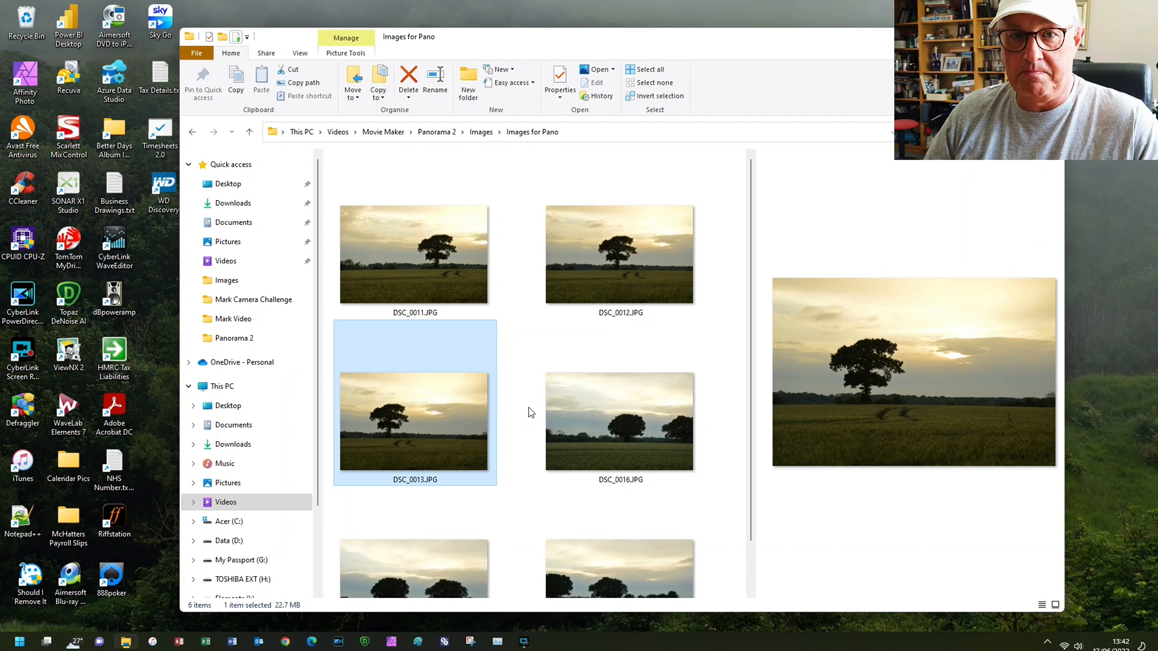
scroll(531, 410, "down", 1)
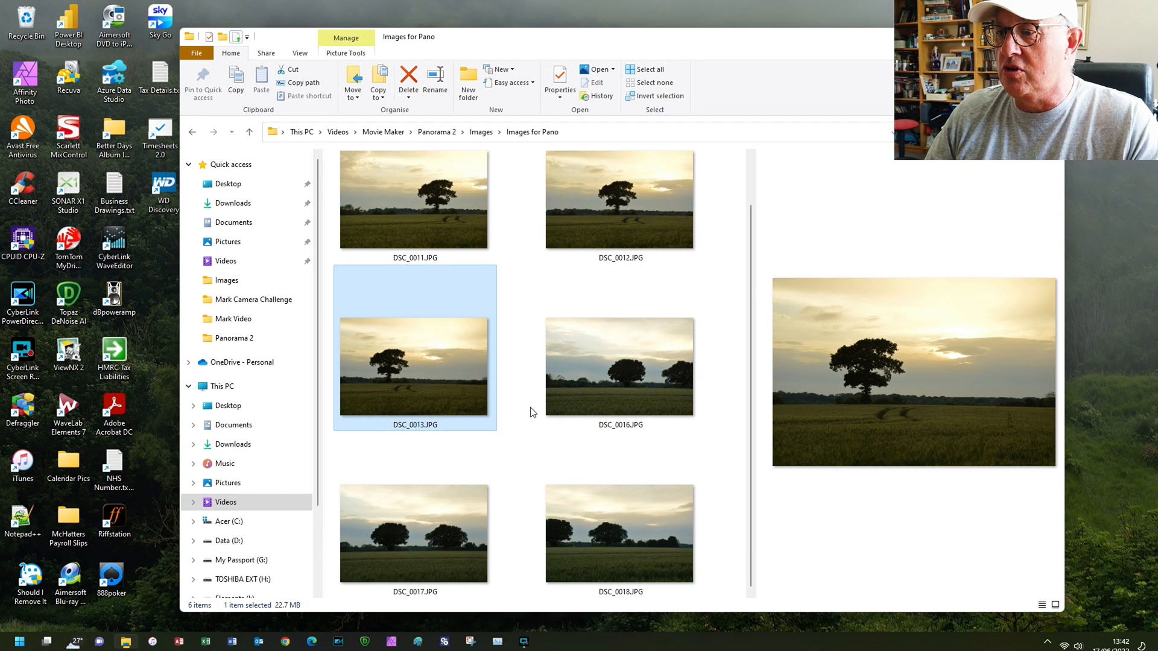
left_click(581, 379)
left_click(440, 568)
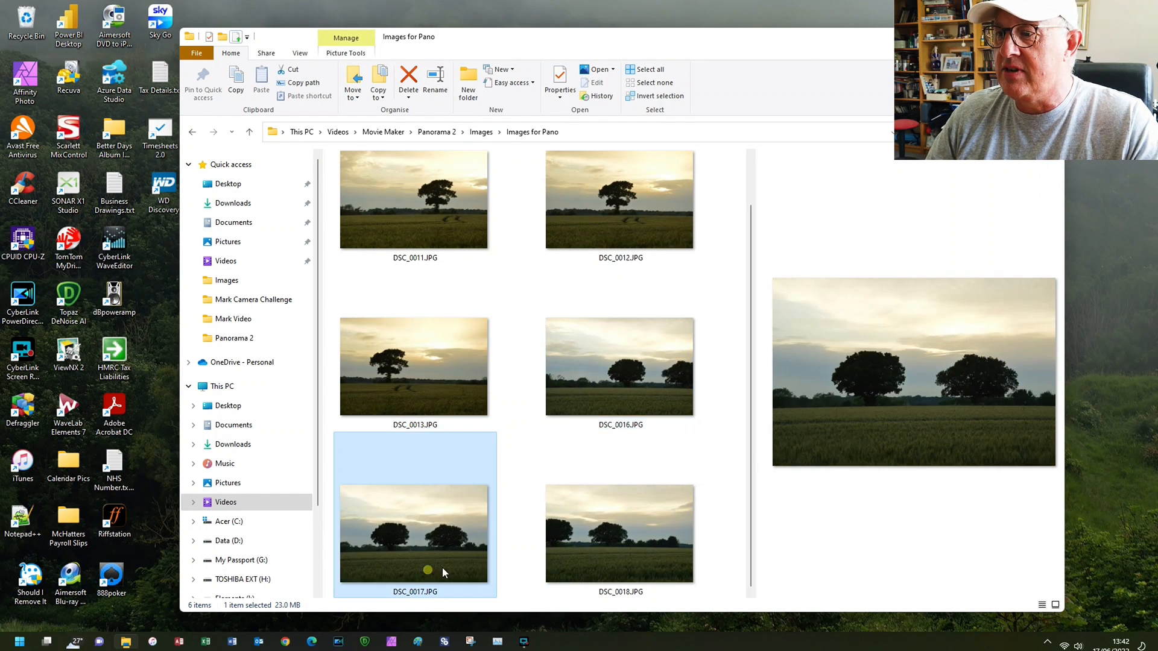
left_click(616, 565)
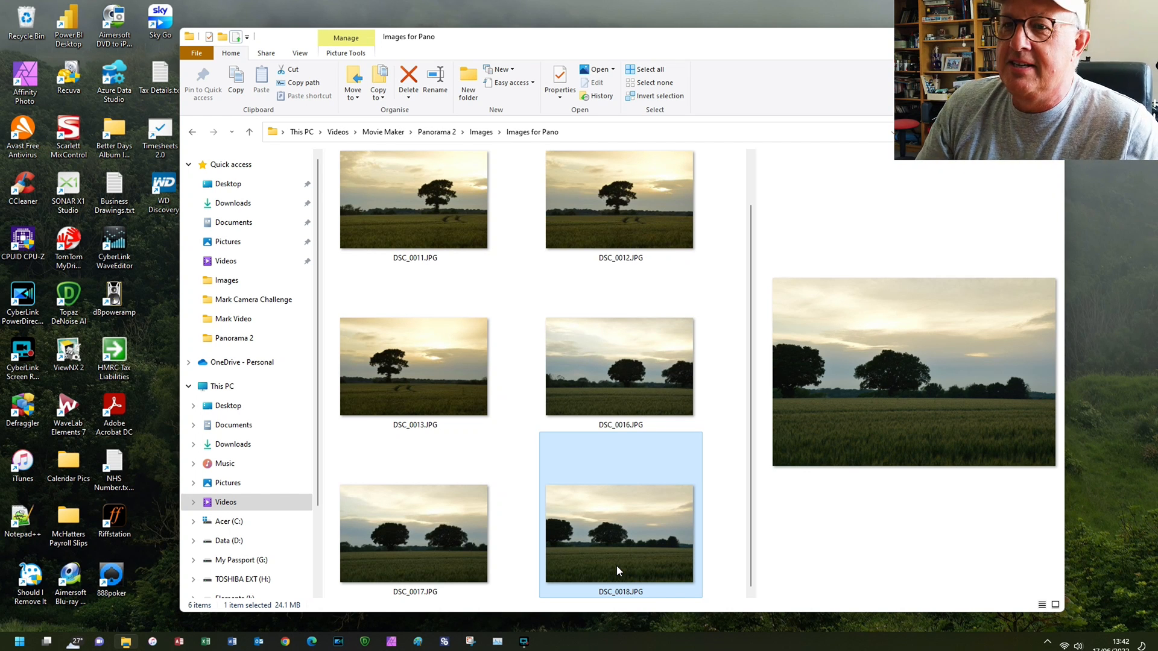
mouse_move(599, 544)
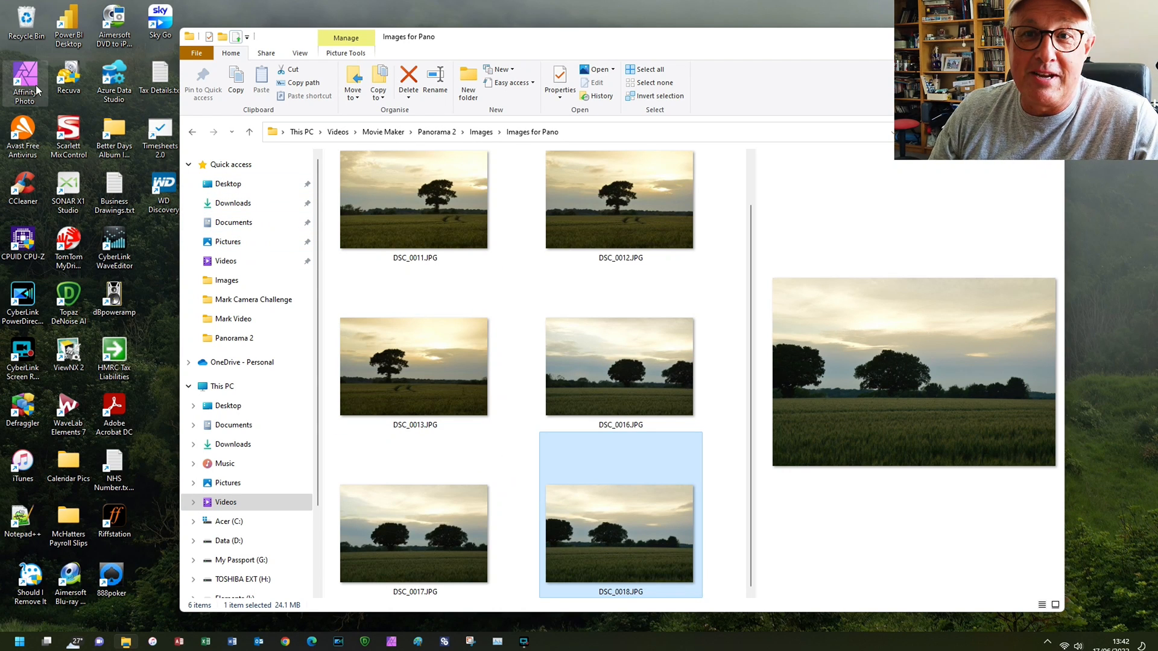
- Launch Affinity Photo from the desktop
left_click(41, 108)
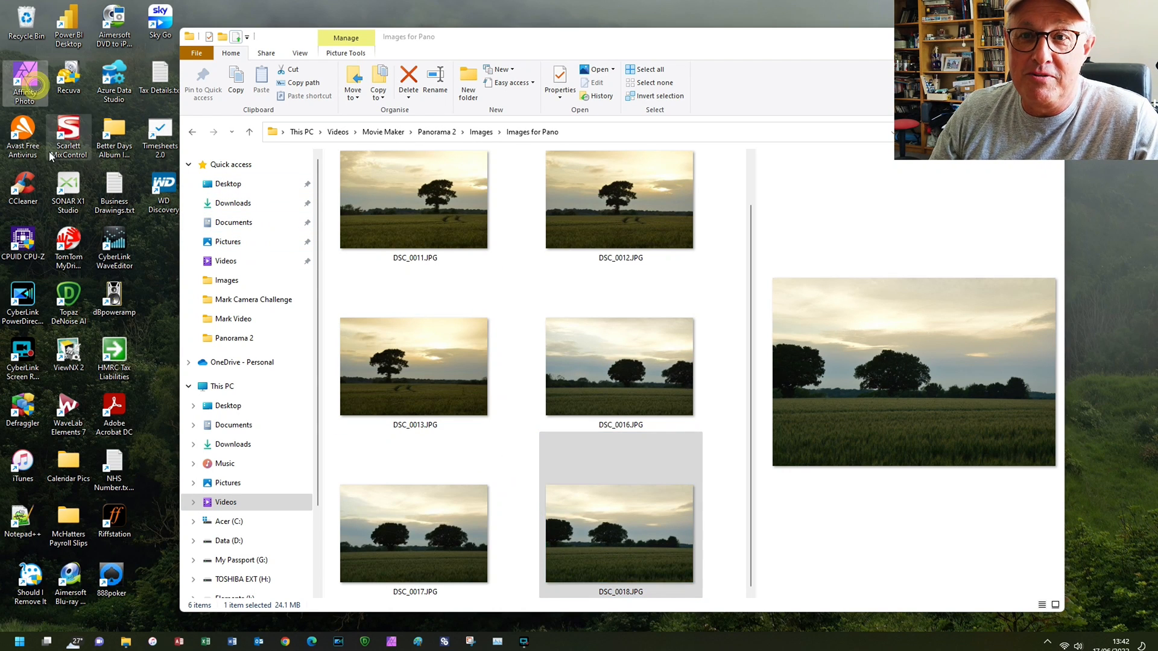
double_click(33, 91)
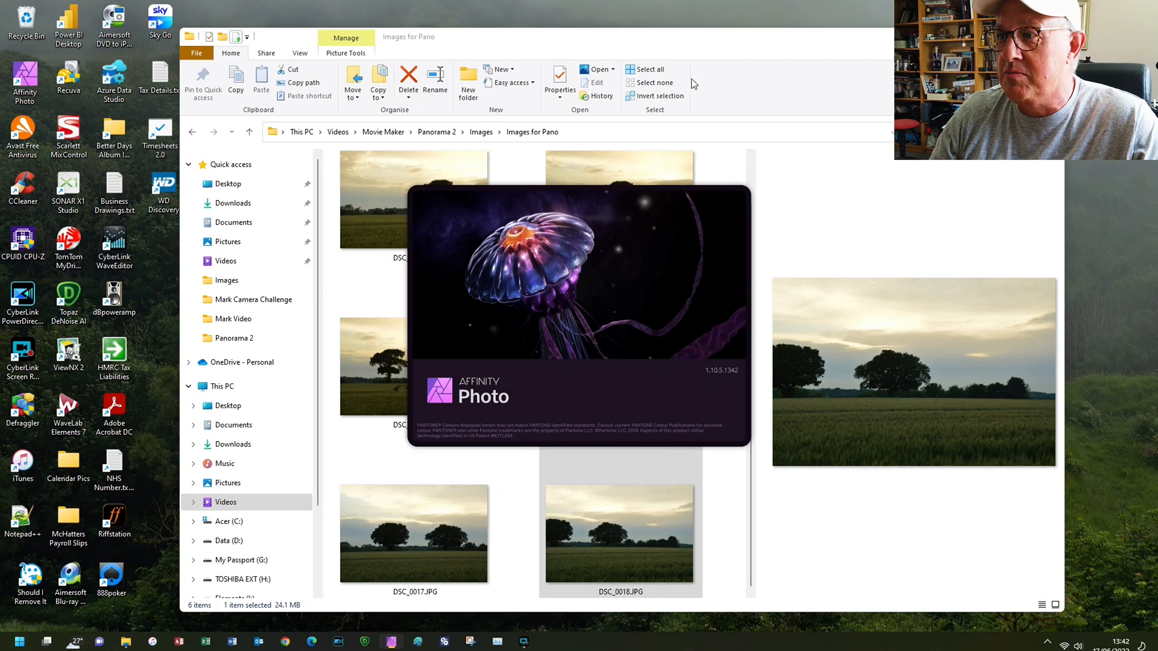
left_click_drag(693, 40, 0, 61)
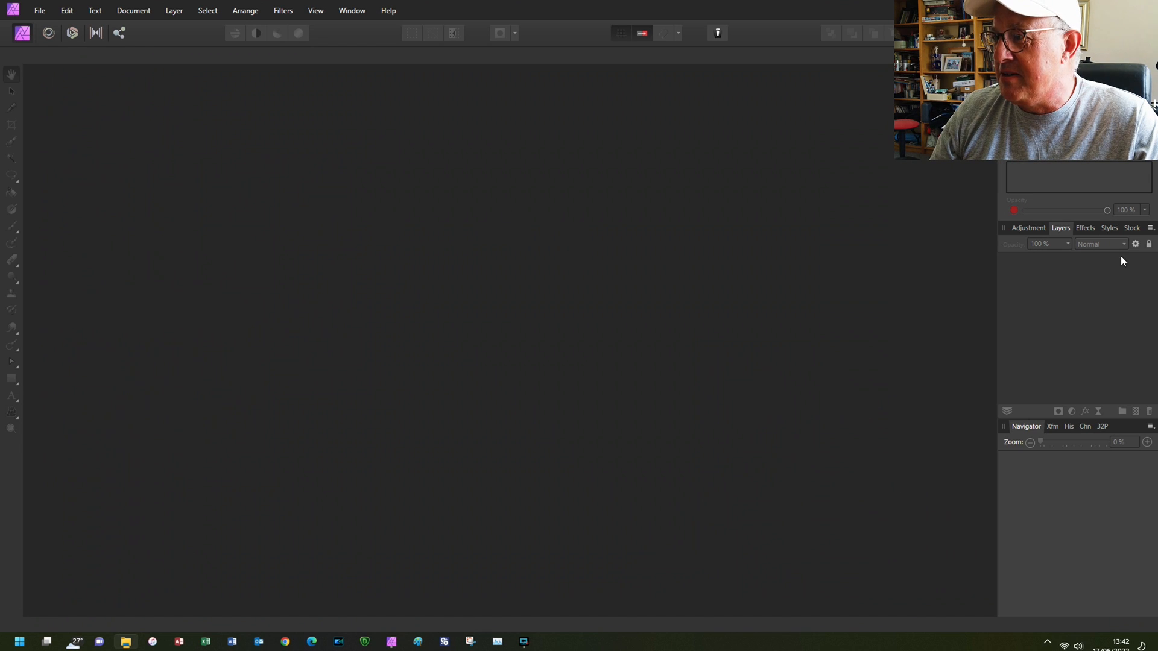
- Look through the available adjustments, effects, styles and stock options, and return to the layers
left_click(1034, 230)
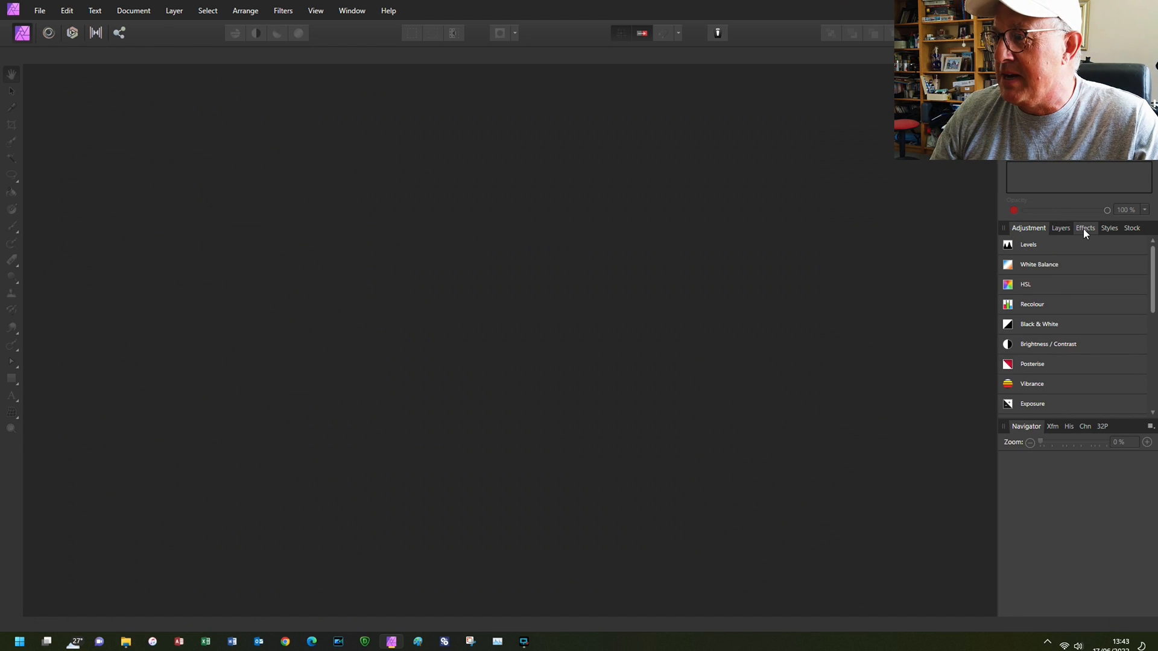
left_click(1083, 229)
left_click(1109, 228)
left_click(1133, 229)
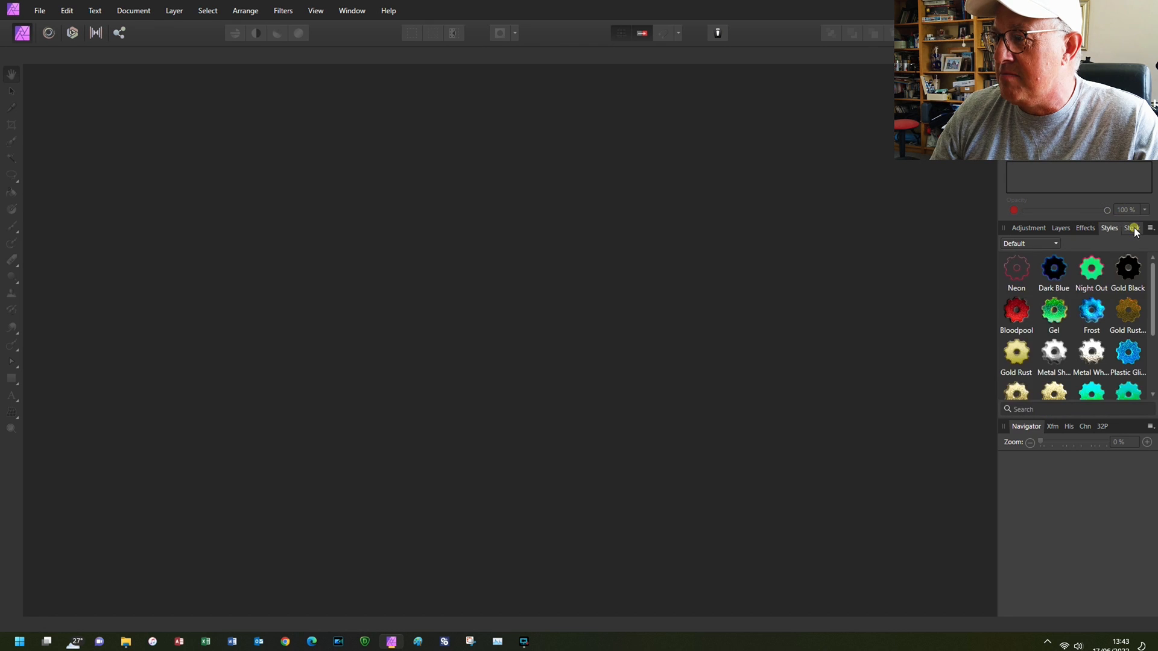
left_click(1061, 230)
left_click(1030, 229)
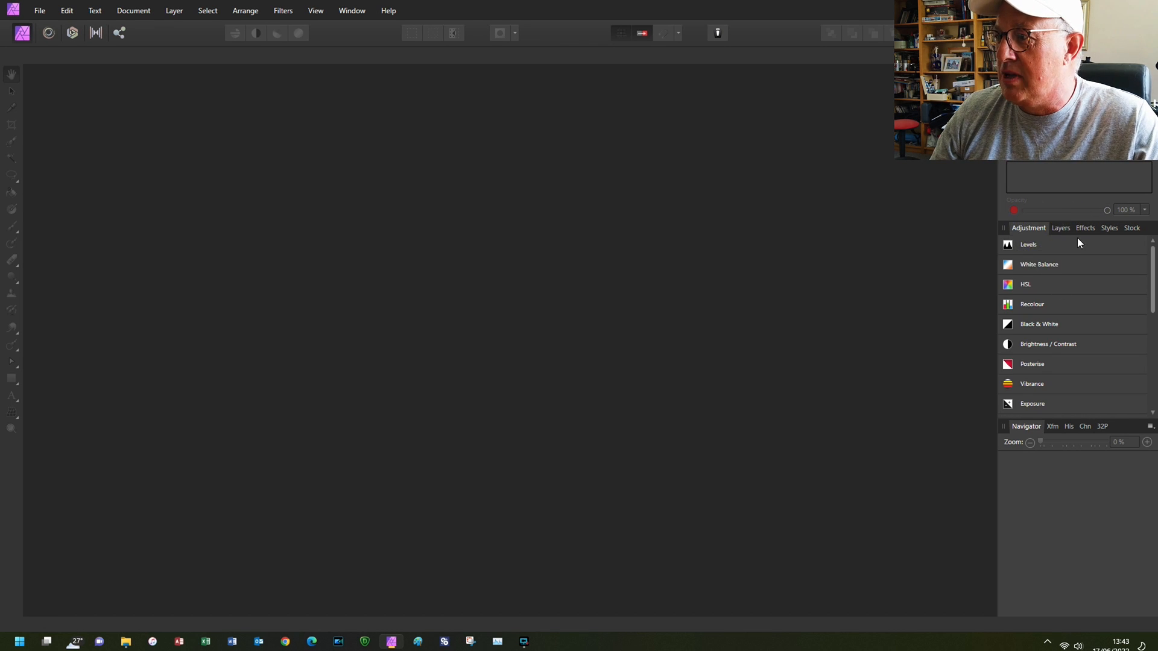
left_click(1061, 228)
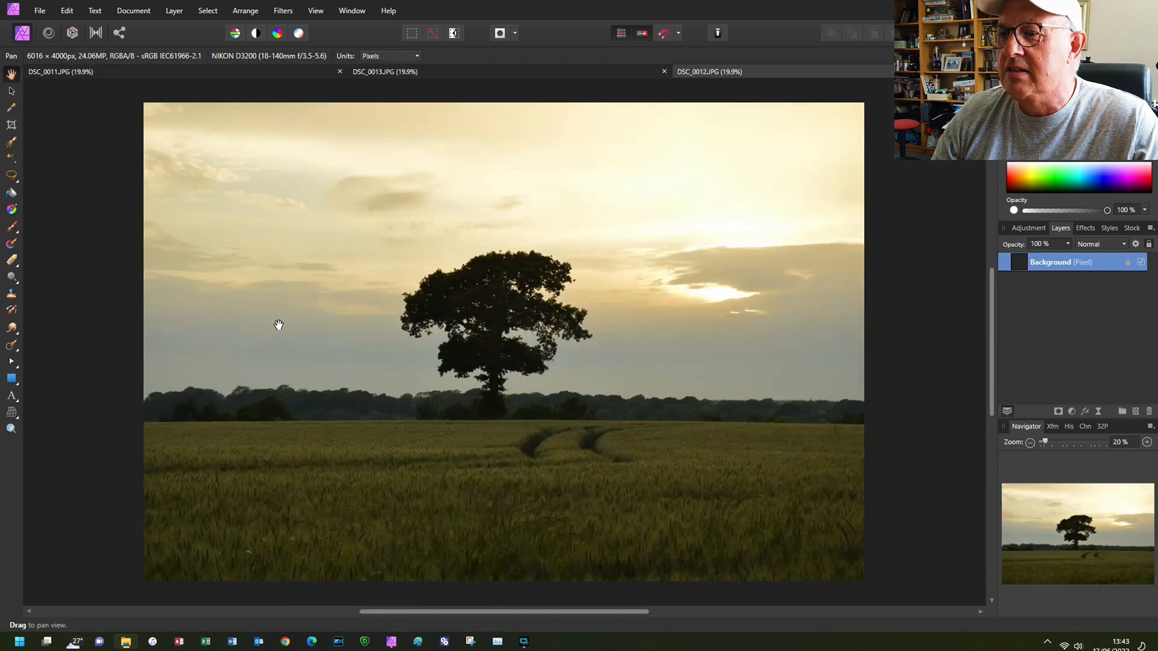
- View the open photos DSC_0011, DSC_0013 and DSC_0012 in turn to compare how they overlap
left_click(249, 76)
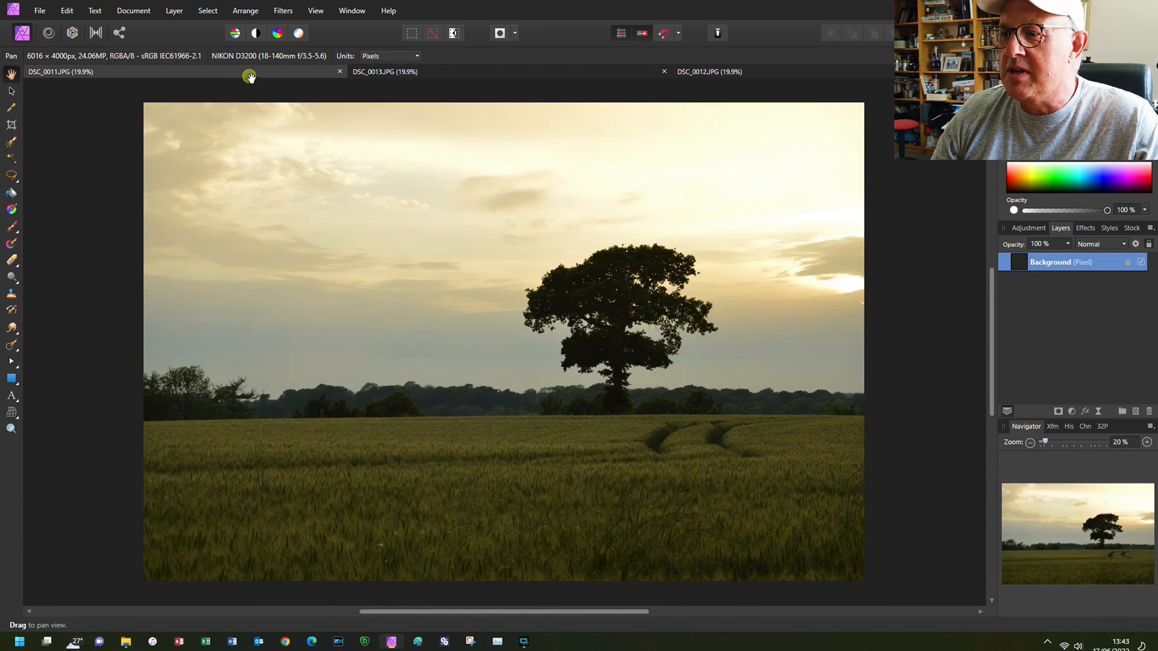
left_click(505, 73)
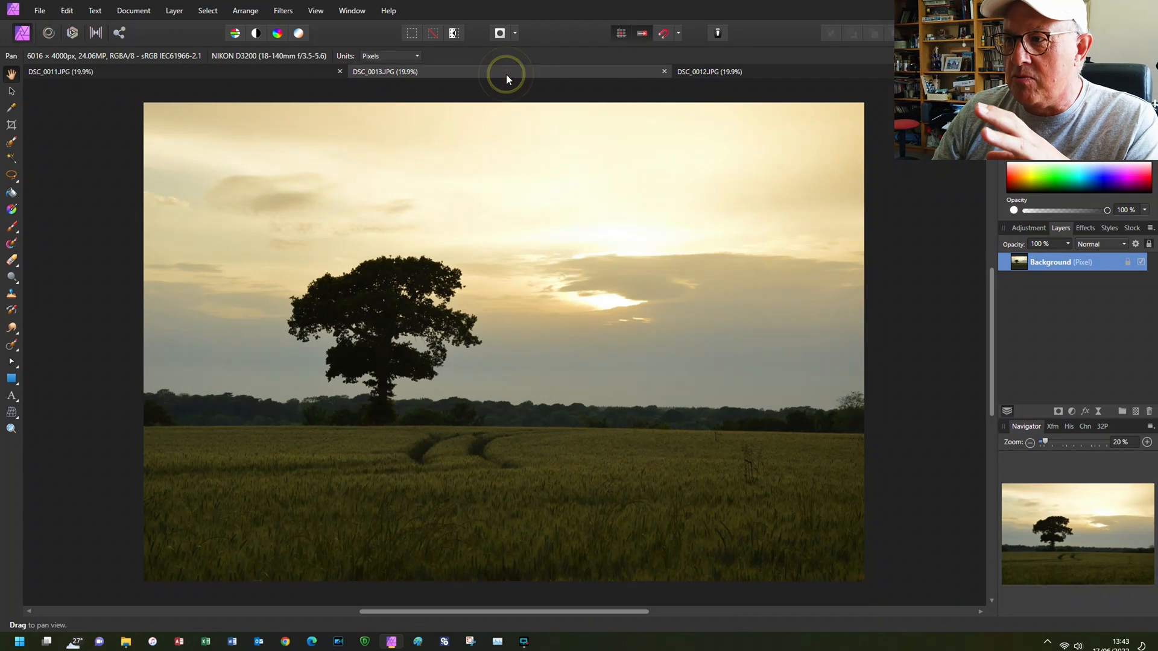
left_click(709, 75)
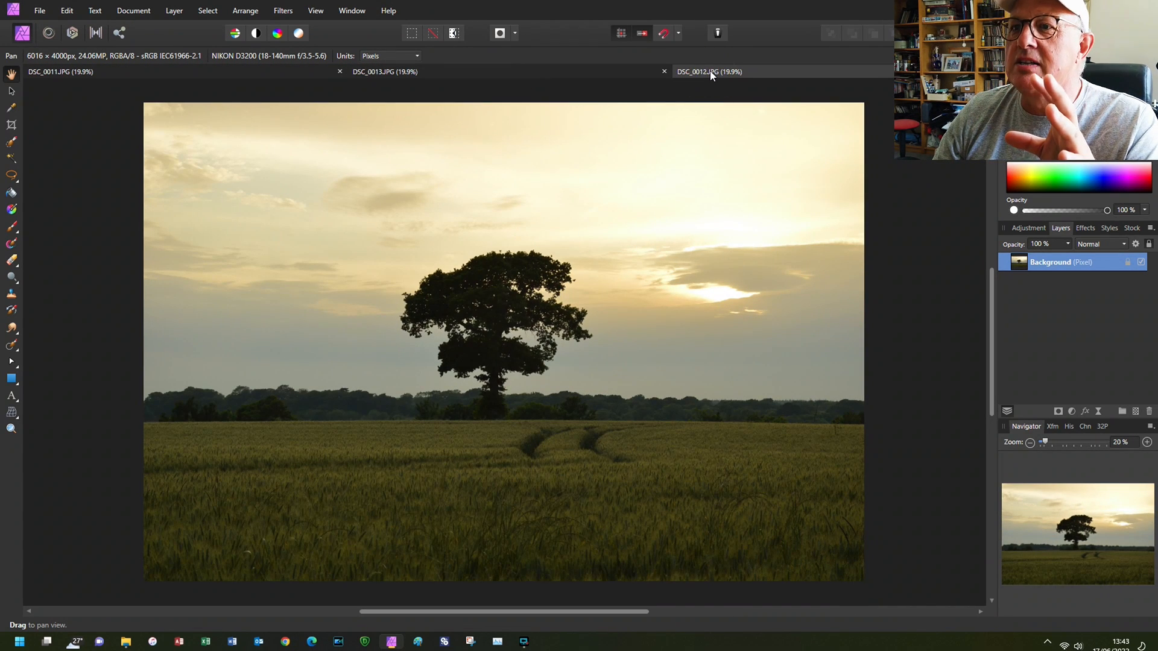
- Reorder the open documents so DSC_0012 sits between DSC_0011 and DSC_0013, and view them in sequence
left_click_drag(709, 75, 460, 75)
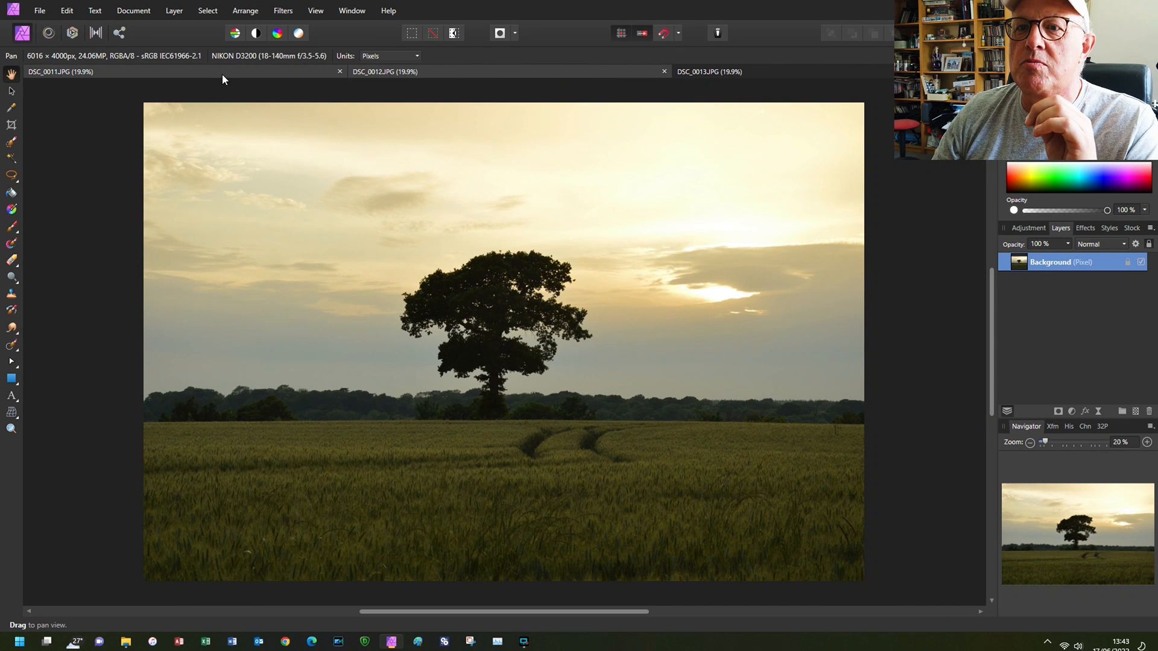
left_click(220, 70)
left_click(472, 75)
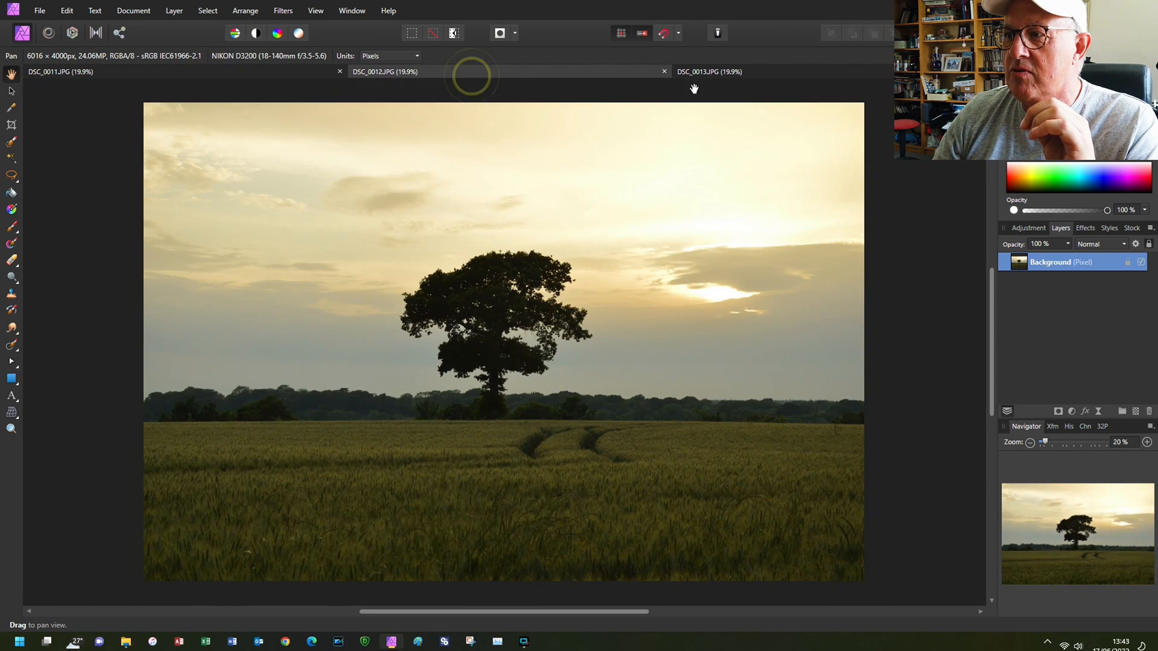
left_click(721, 76)
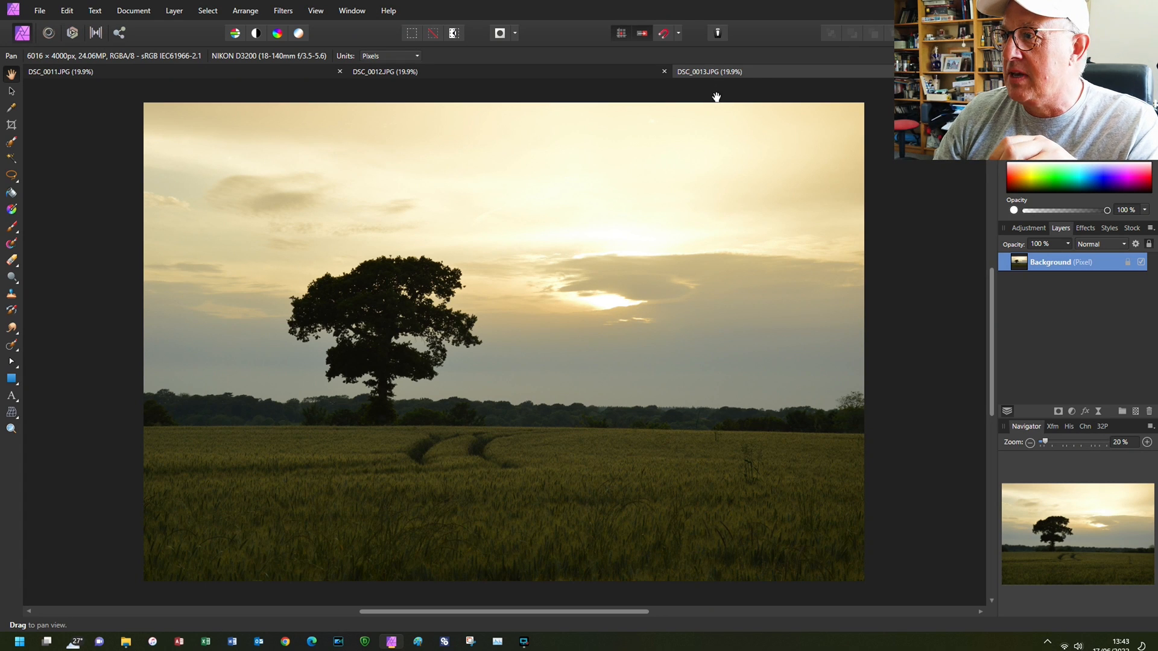
- Close all three open photos
key("ctrl+w")
key("ctrl+w")
key("ctrl+w")
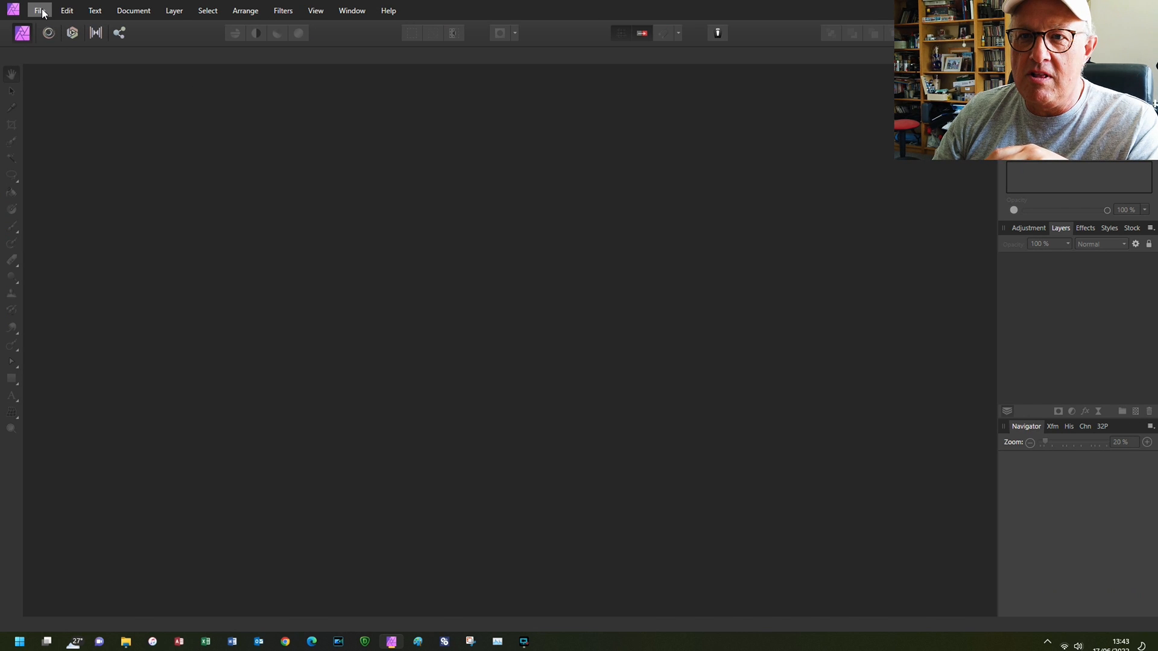
- Start a new panorama and browse for its source images in Videos > Movie Maker > Panorama 2 > Images > Images for Pano
left_click(41, 11)
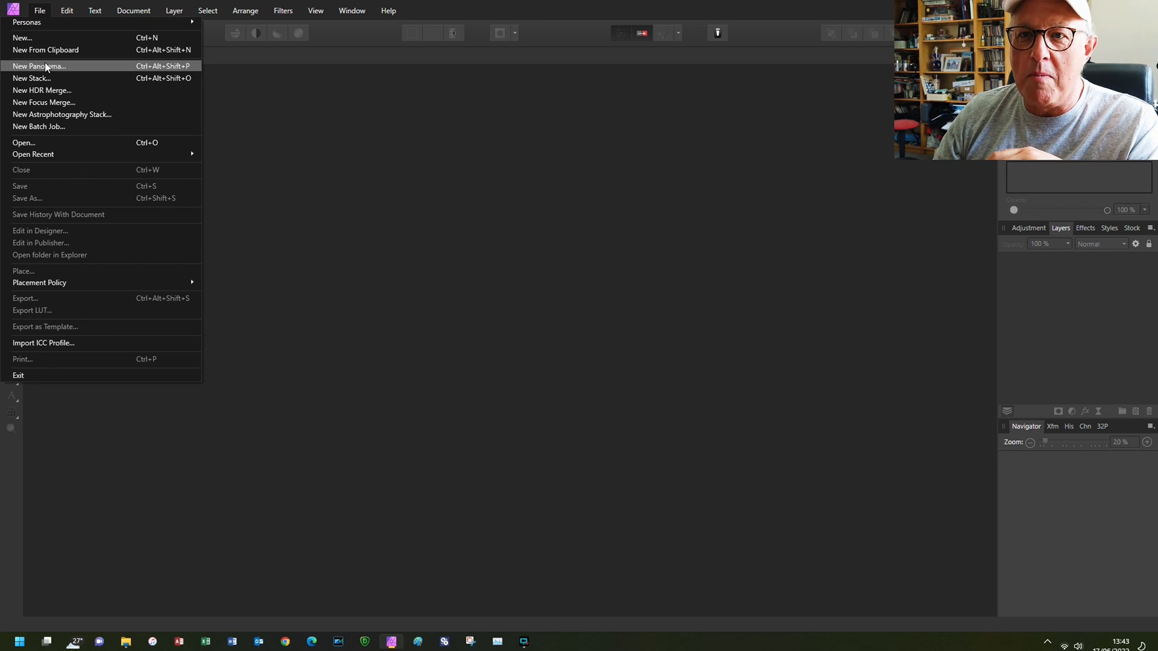
left_click(81, 70)
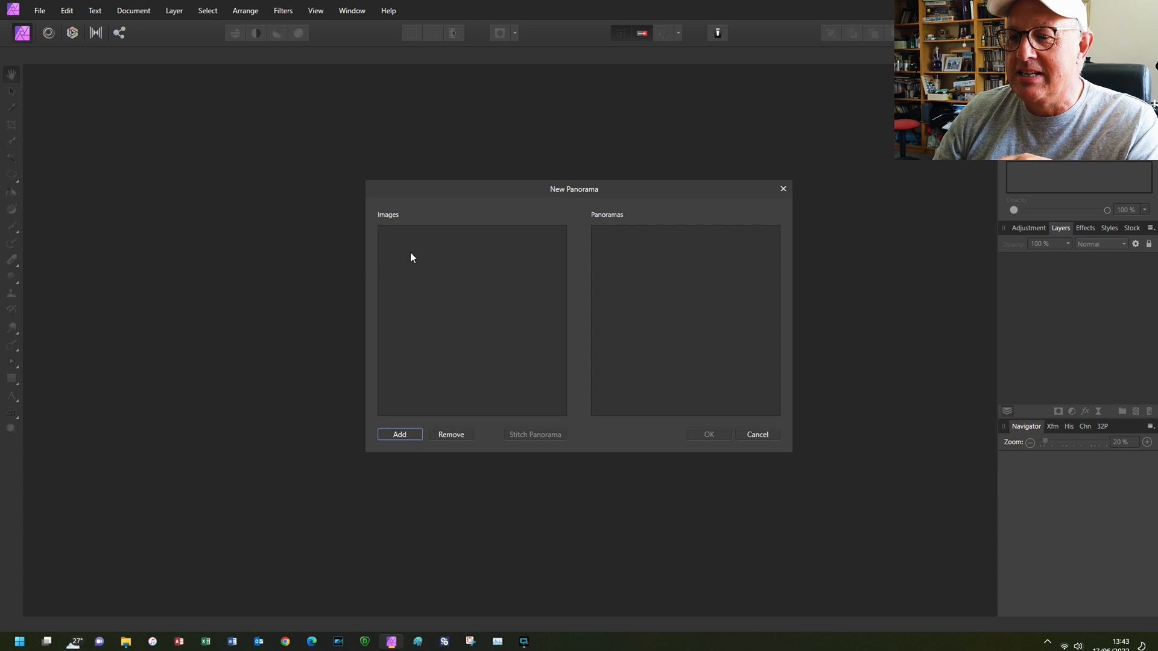
left_click(400, 434)
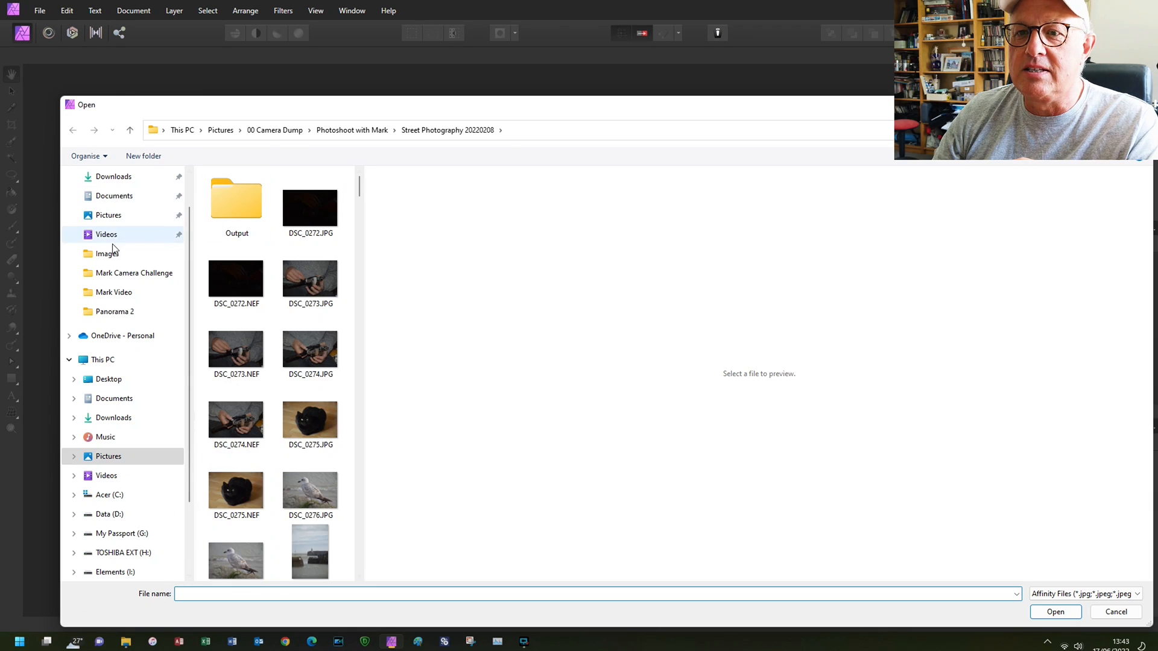
left_click(109, 235)
double_click(298, 285)
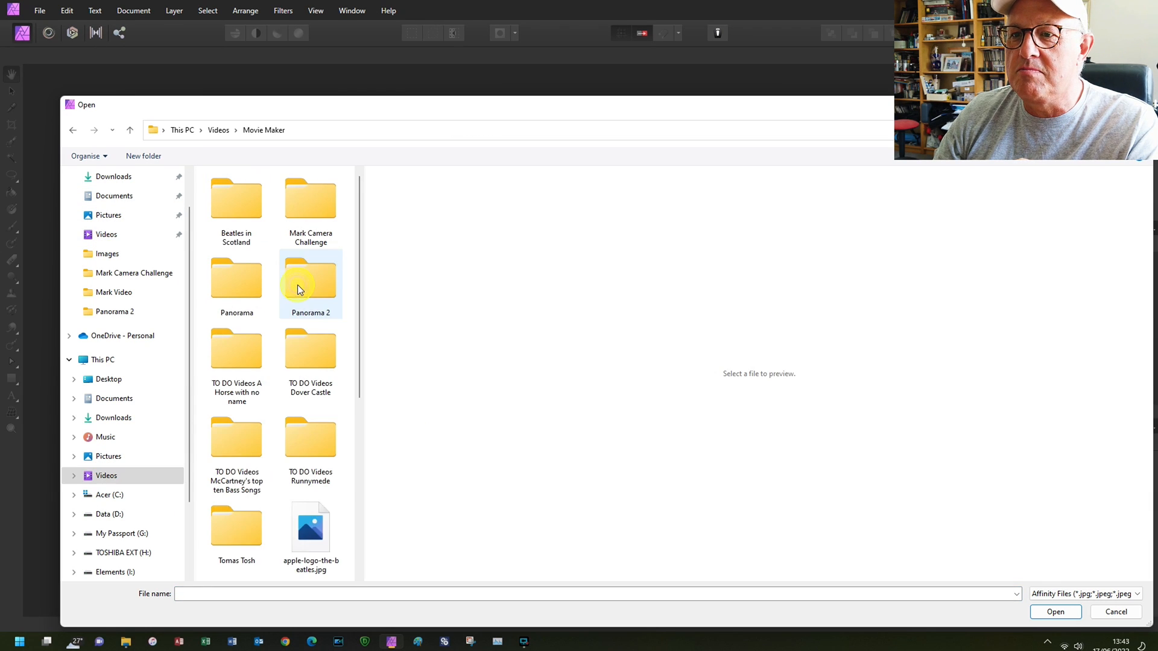
left_click(314, 294)
double_click(312, 290)
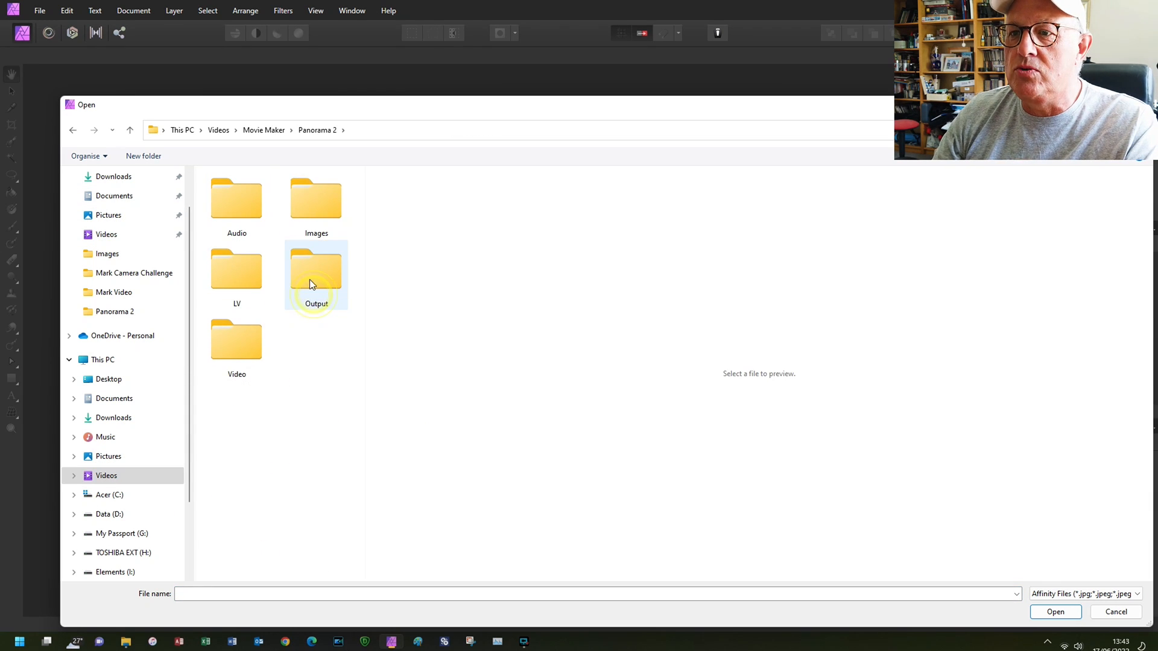
double_click(328, 212)
double_click(224, 207)
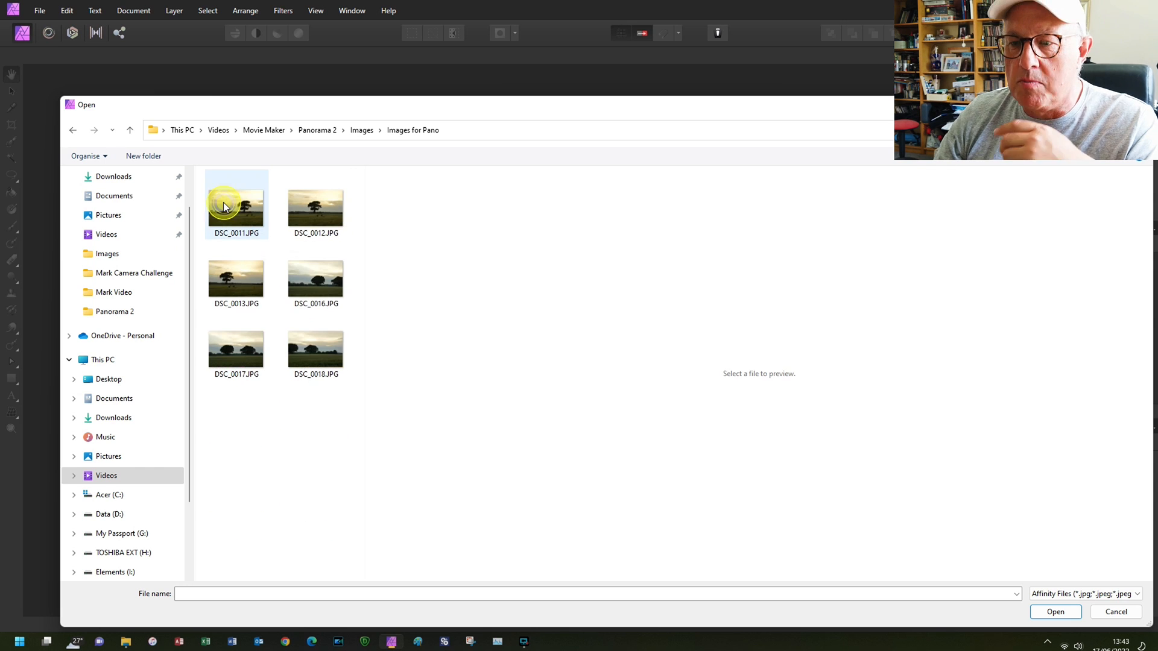
- Add DSC_0011.JPG, DSC_0012.JPG and DSC_0013.JPG to the panorama's image list
left_click(223, 207)
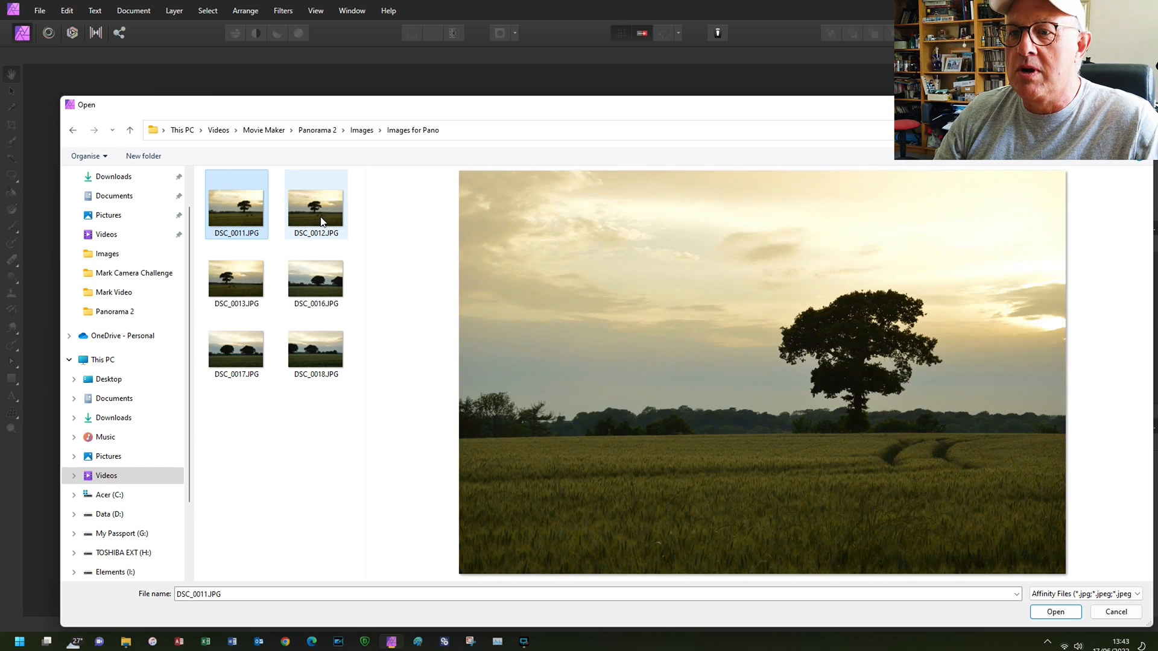
left_click(320, 216, "ctrl")
left_click(250, 294, "ctrl")
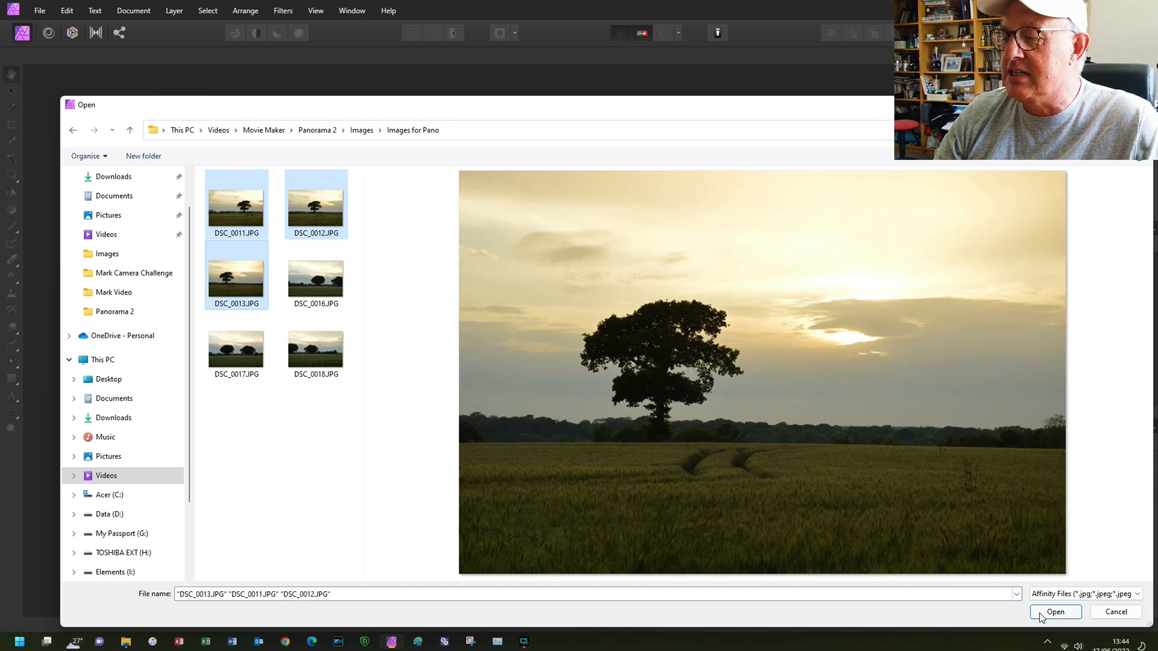
left_click(1043, 613)
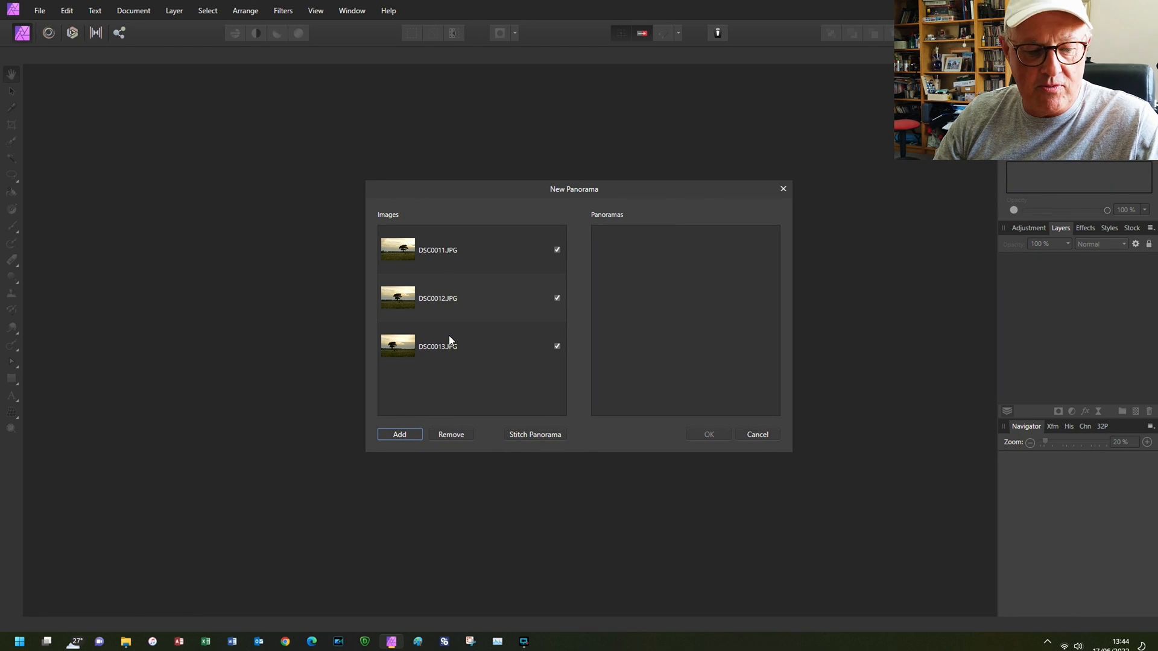
- Stitch the three photos into a panorama and accept it to open it for editing
left_click(530, 435)
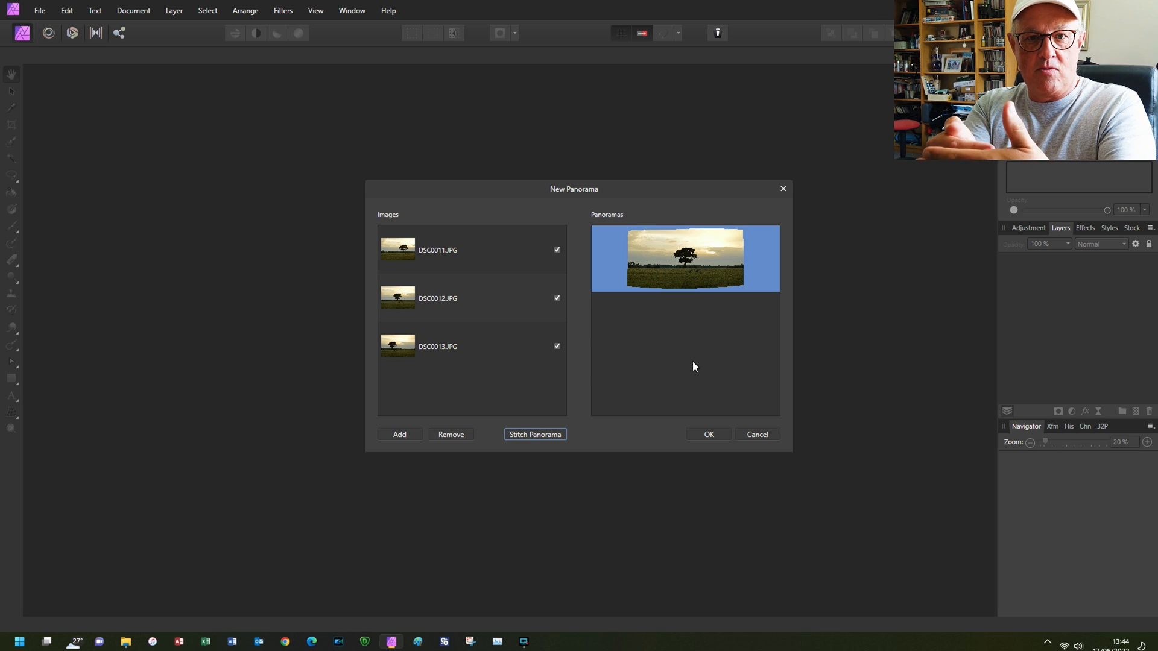
left_click(709, 436)
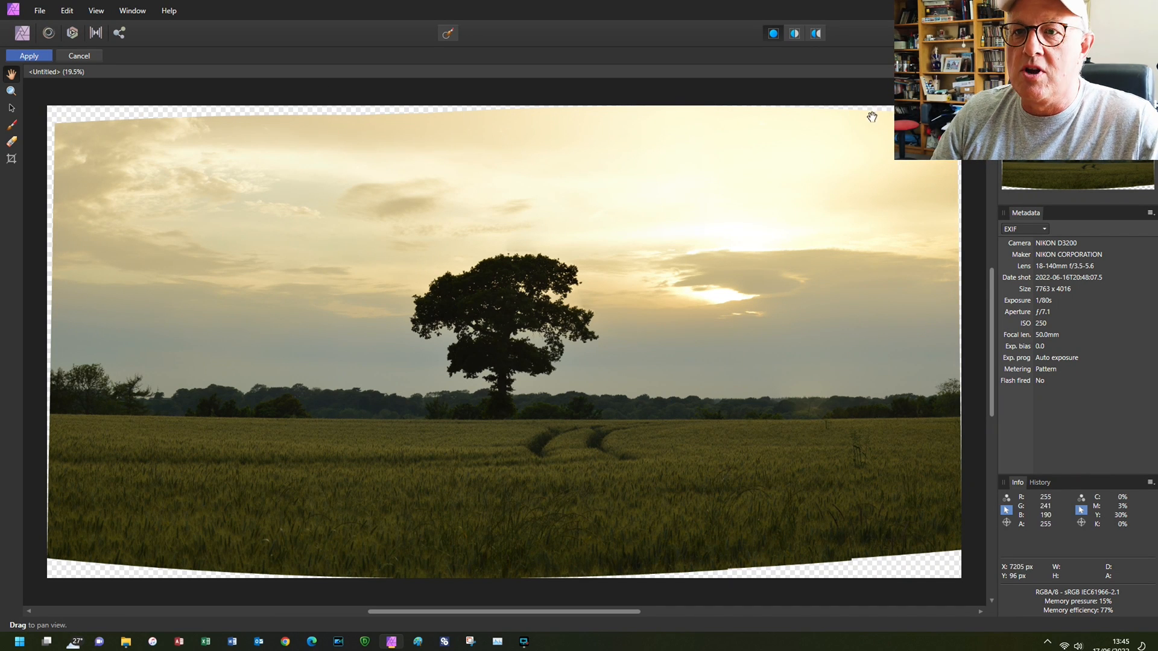
- Crop the panorama inward on all four sides to exclude the transparent curved borders and apply the result
left_click(12, 160)
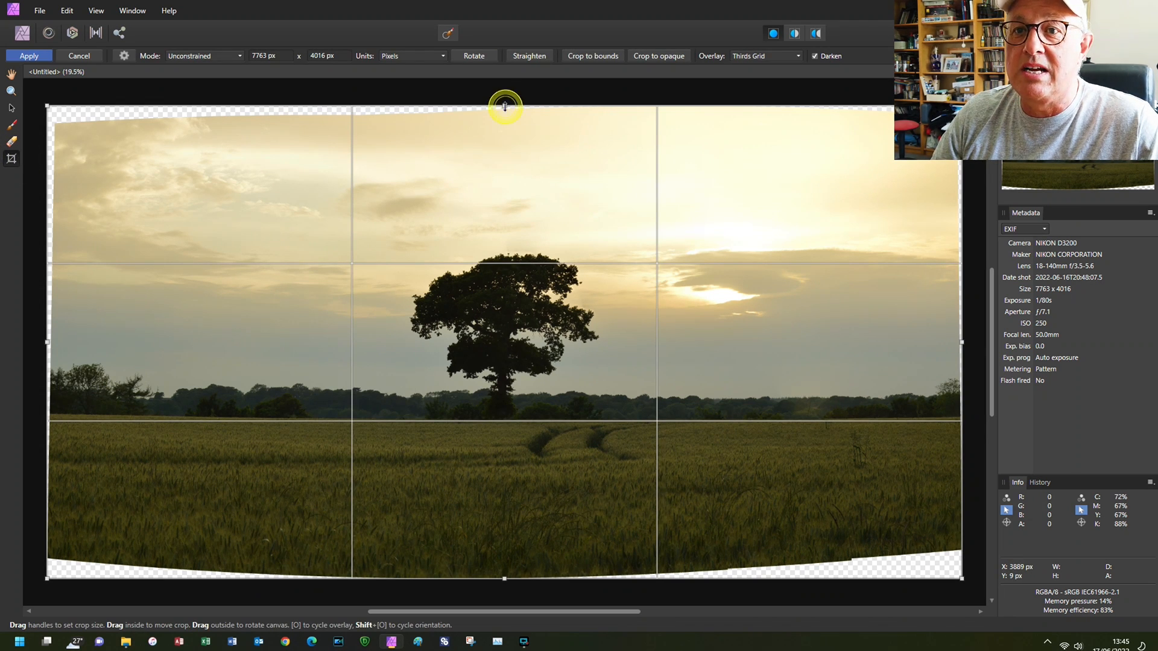
mouse_move(504, 107)
left_mouse_down()
mouse_move(504, 124)
mouse_move(504, 107)
left_mouse_up()
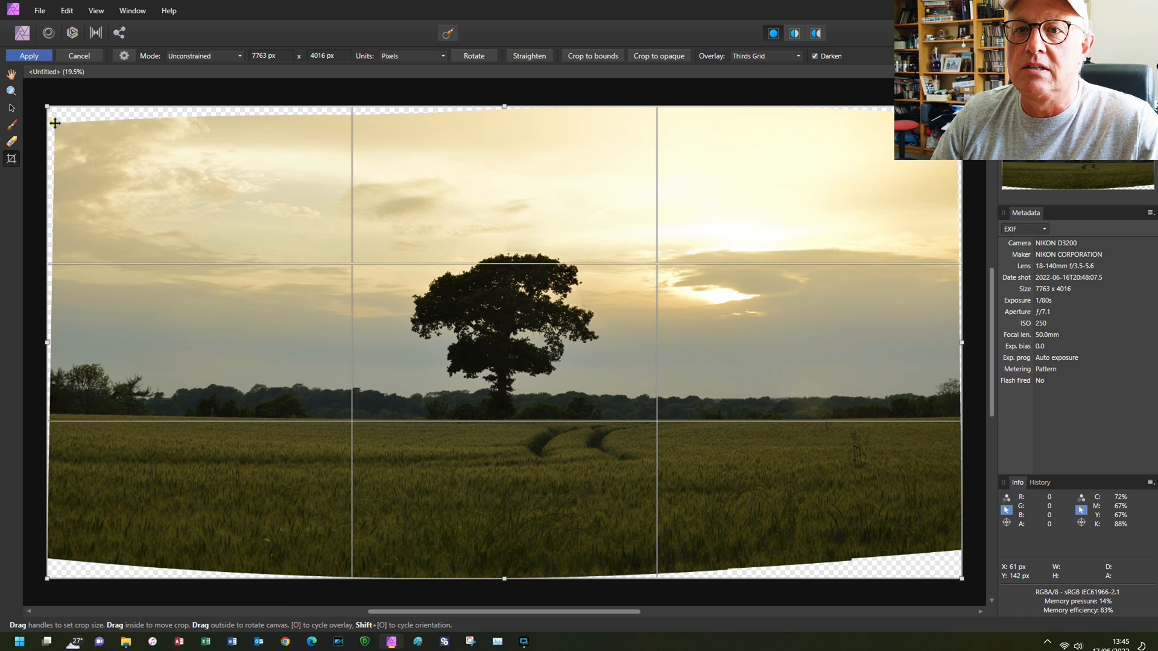
left_click_drag(505, 107, 505, 123)
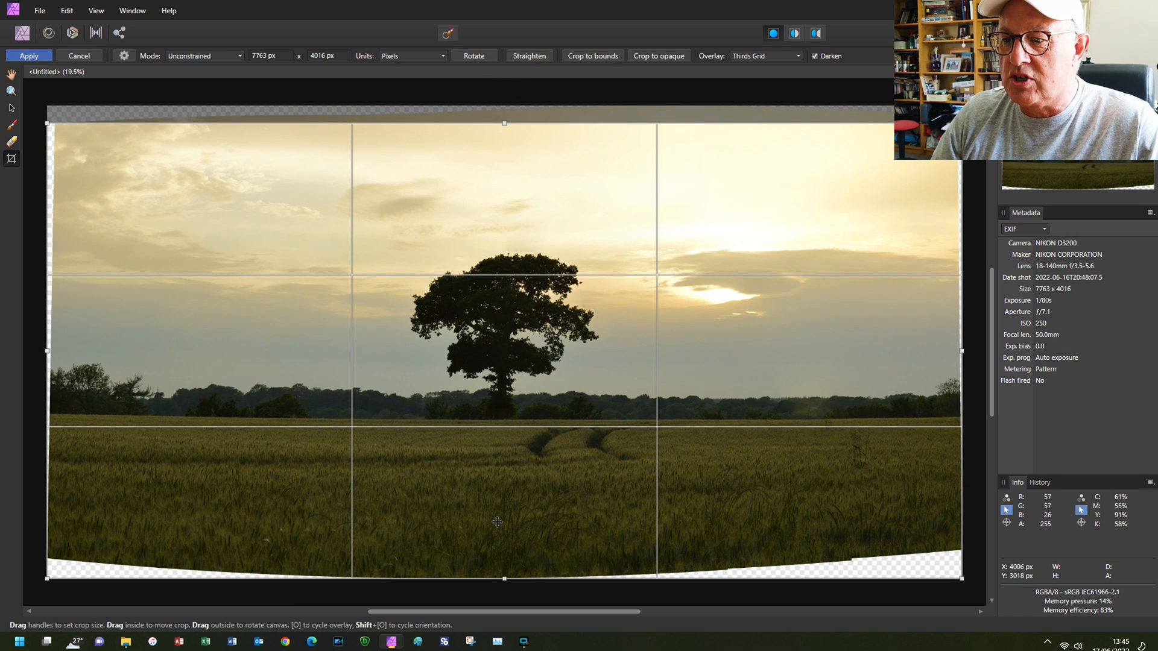
left_click_drag(505, 580, 504, 550)
left_click_drag(504, 550, 505, 551)
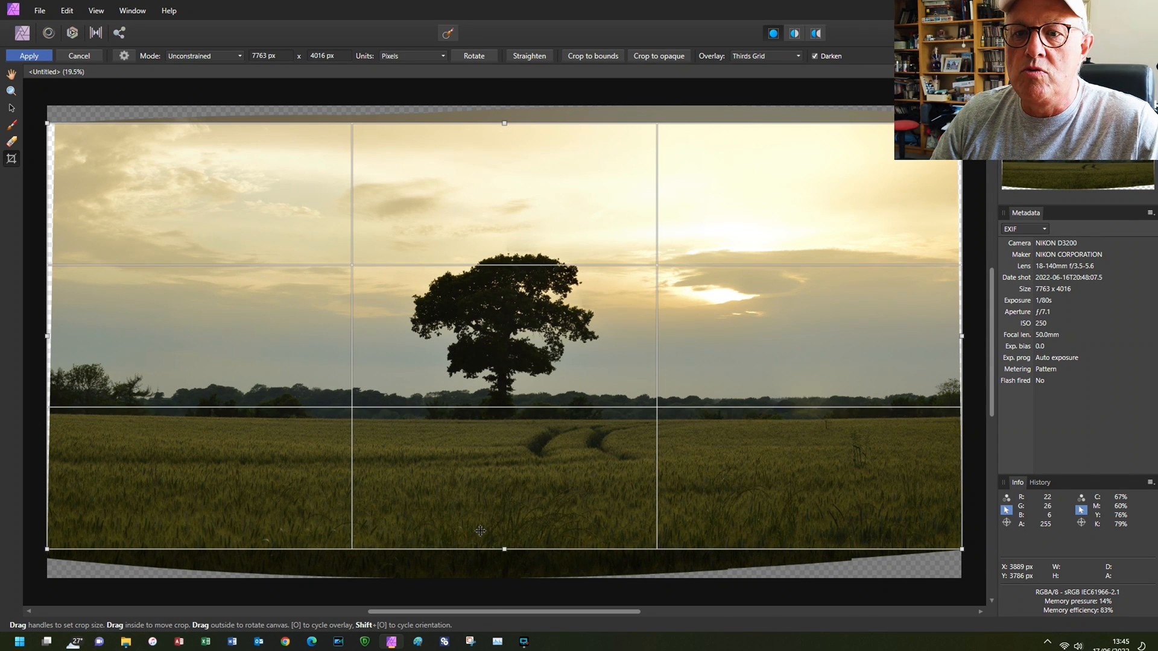
left_click_drag(45, 336, 58, 336)
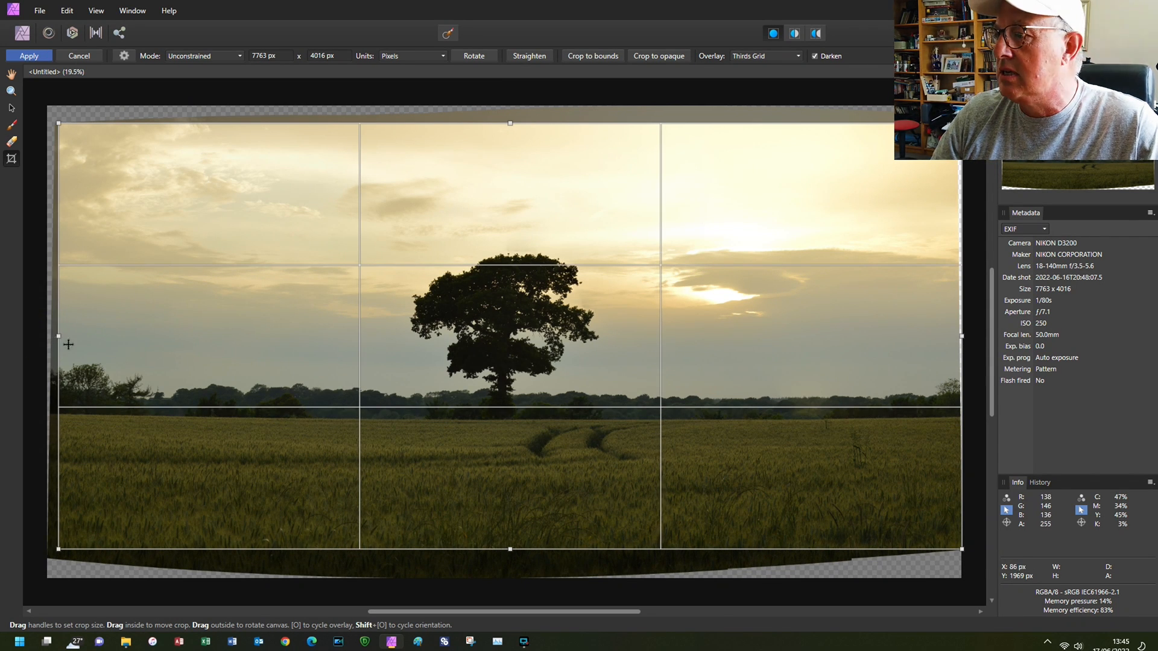
left_click_drag(962, 336, 954, 337)
left_click(44, 56)
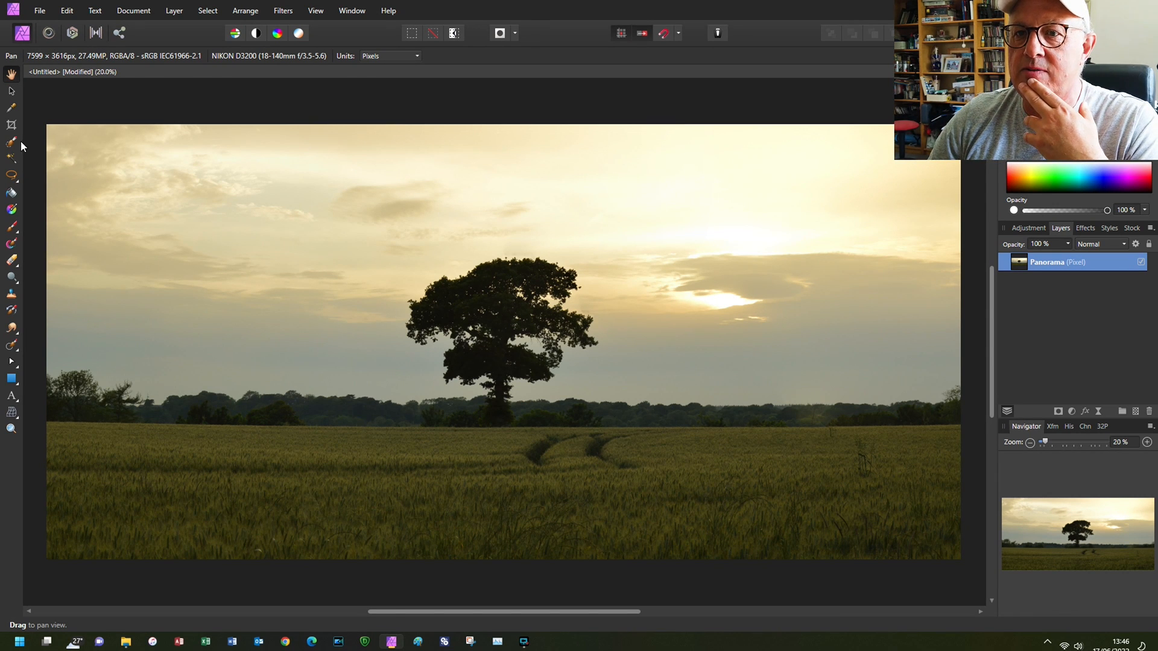
- Crop away part of the upper sky and a thin strip of foreground, giving a 7599 x 2911 px panorama
left_click(13, 125)
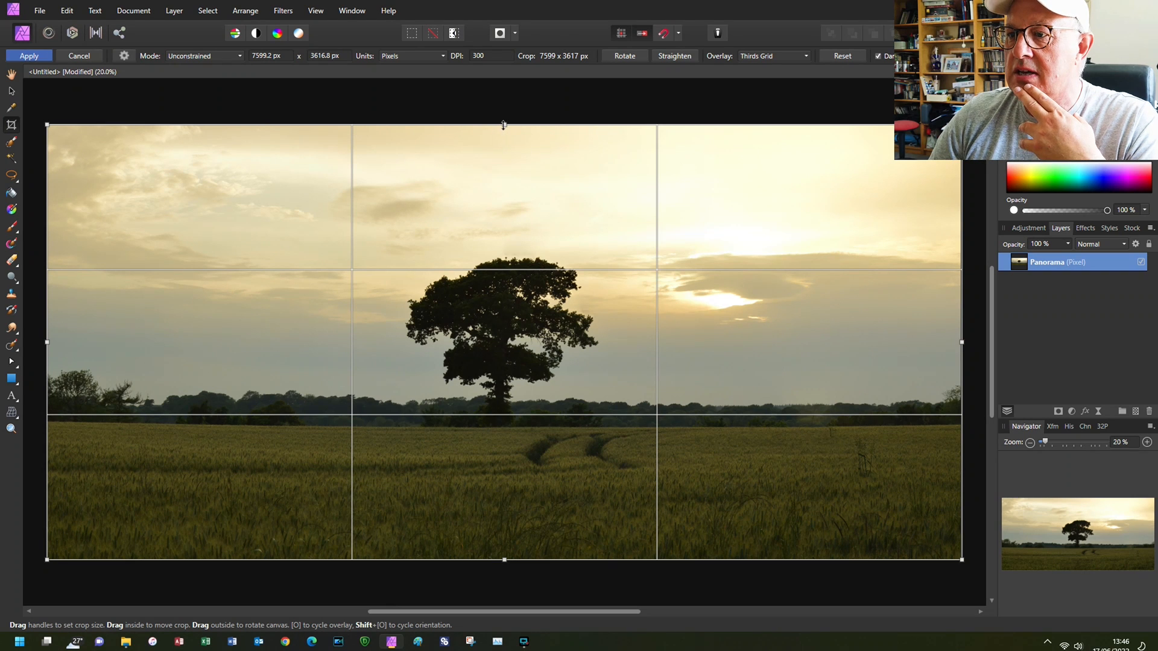
left_click_drag(504, 124, 504, 207)
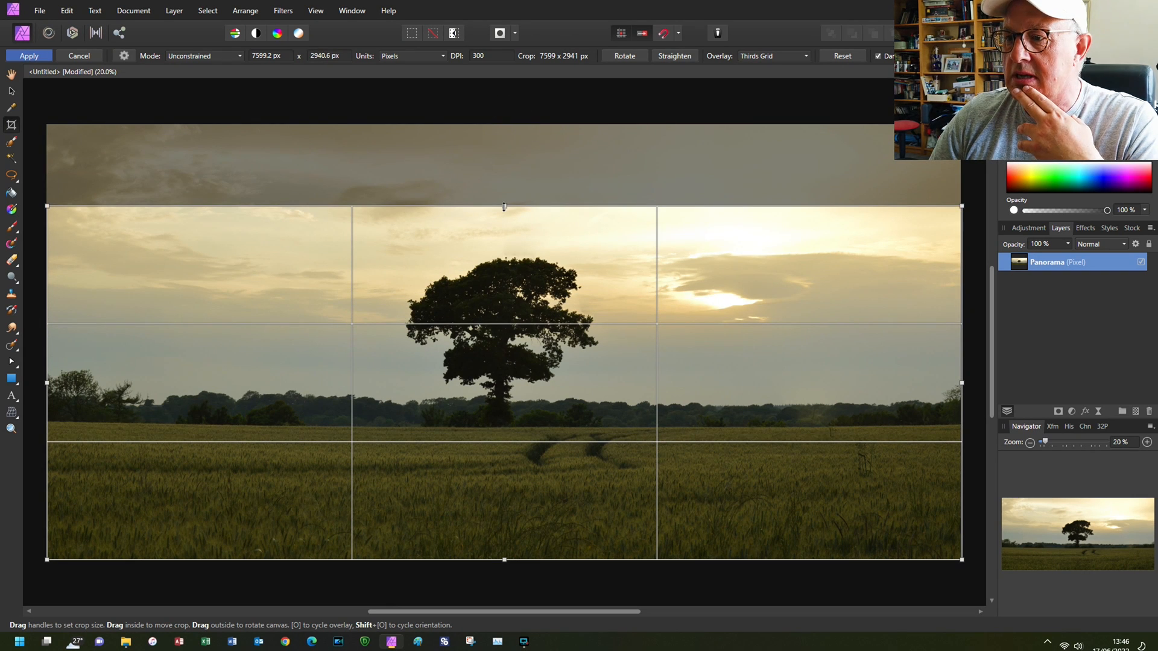
mouse_move(503, 370)
left_mouse_down()
mouse_move(501, 347)
mouse_move(502, 358)
left_mouse_up()
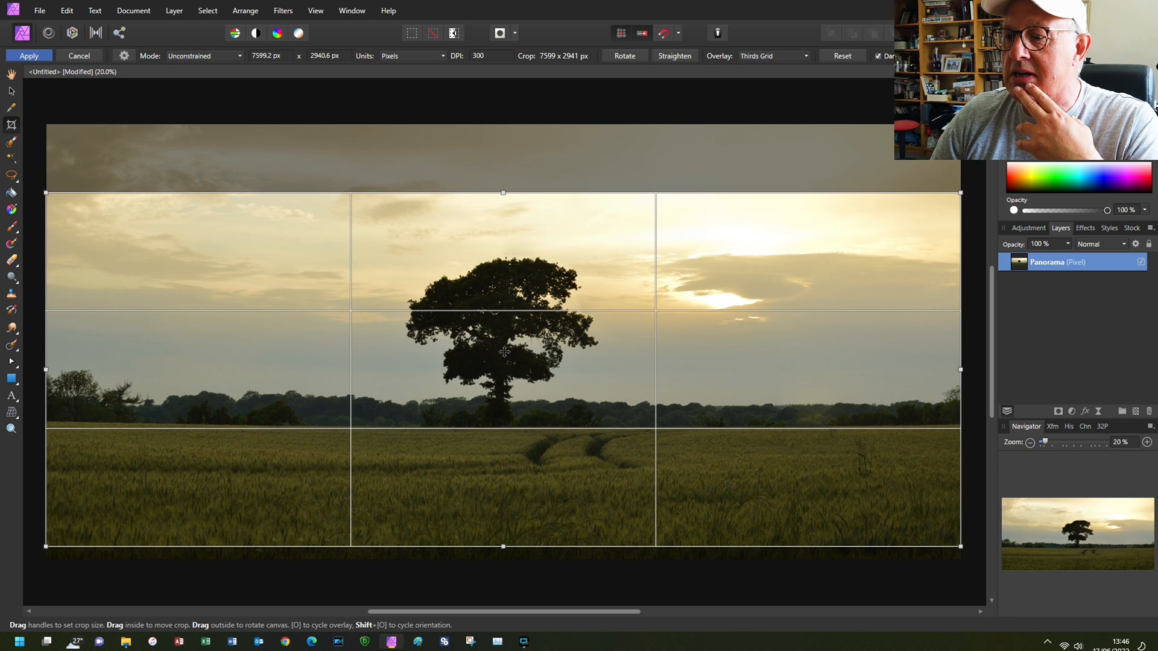
left_click_drag(503, 546, 503, 542)
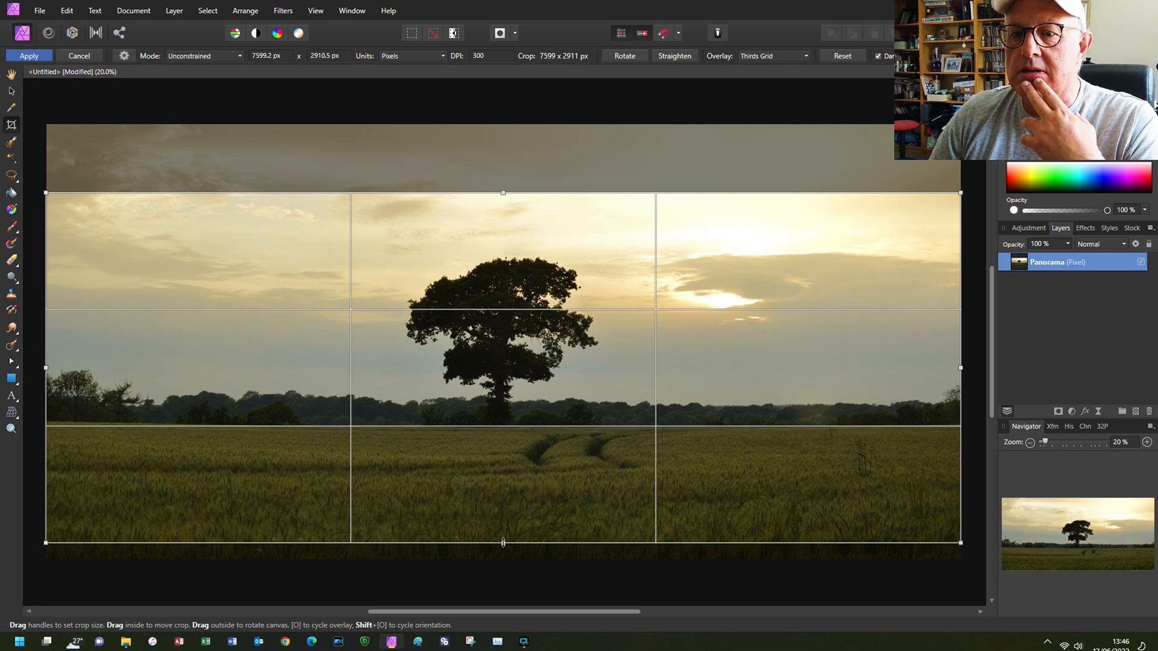
left_click(29, 56)
- Trim a narrow strip off the panorama's left edge, cropping it to 7549 x 2911 px
left_click(11, 125)
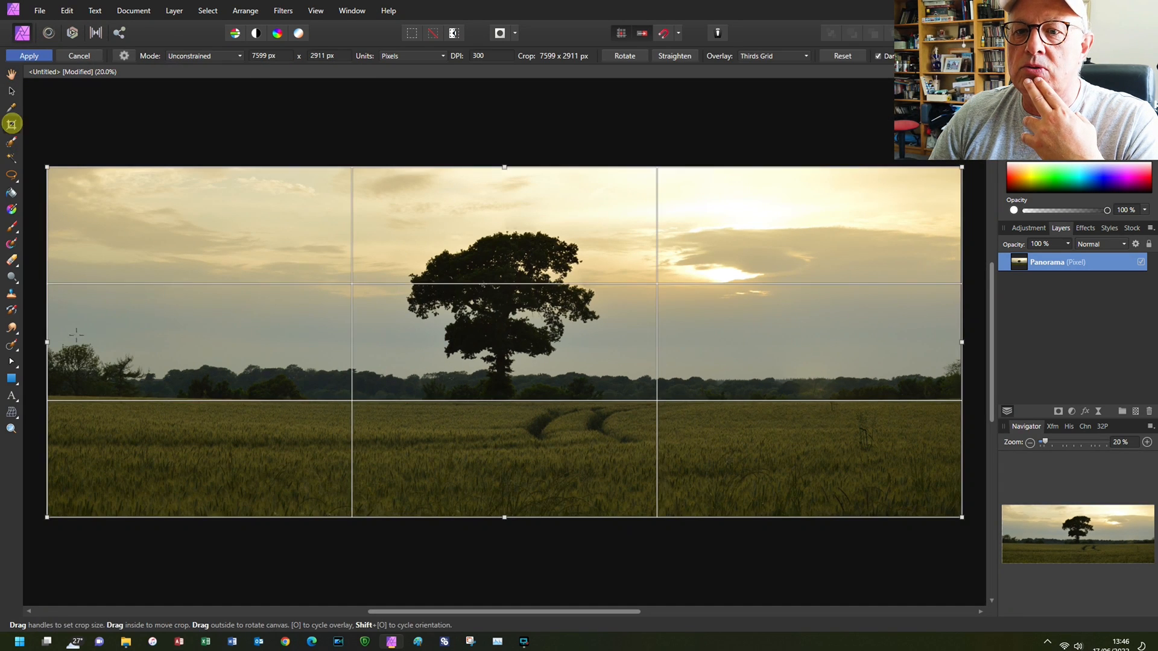
left_click_drag(45, 342, 52, 343)
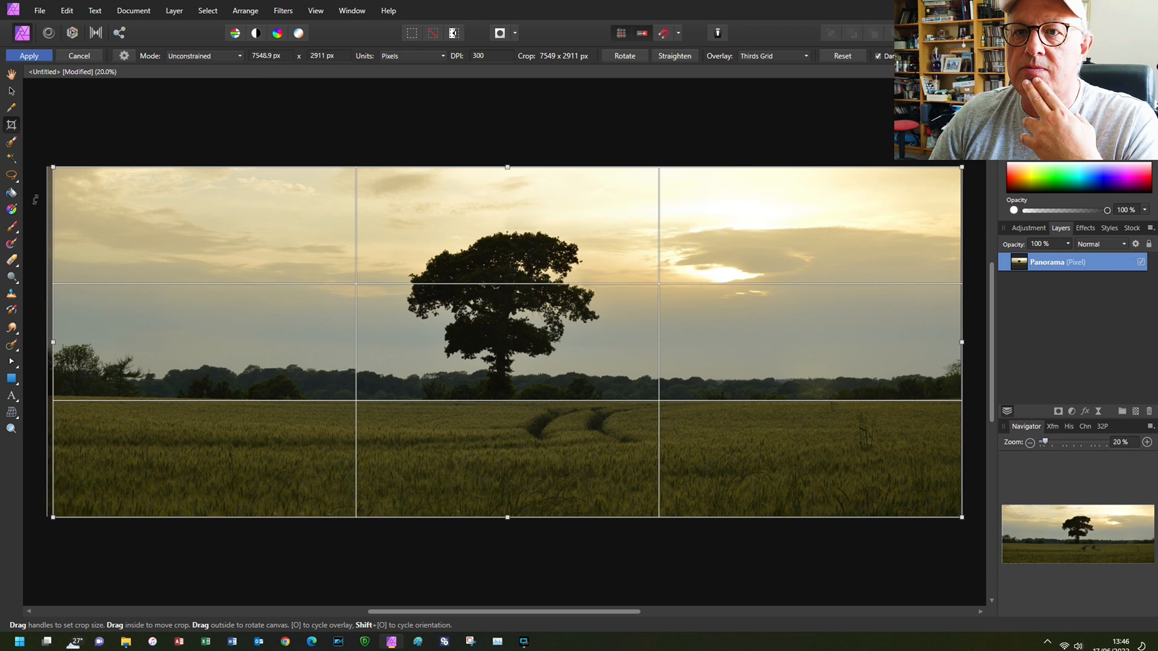
left_click(29, 56)
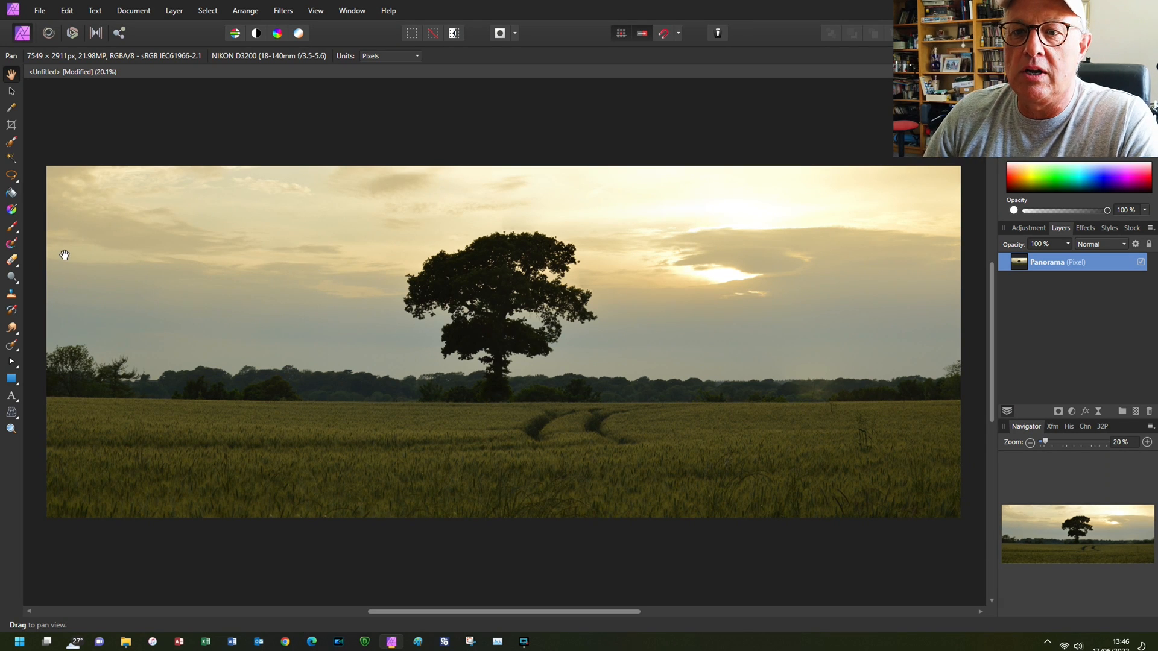
- Set up the Dodge Brush with a width of 607.3 px, 86% opacity, 77% flow and 86% hardness
left_click(16, 284)
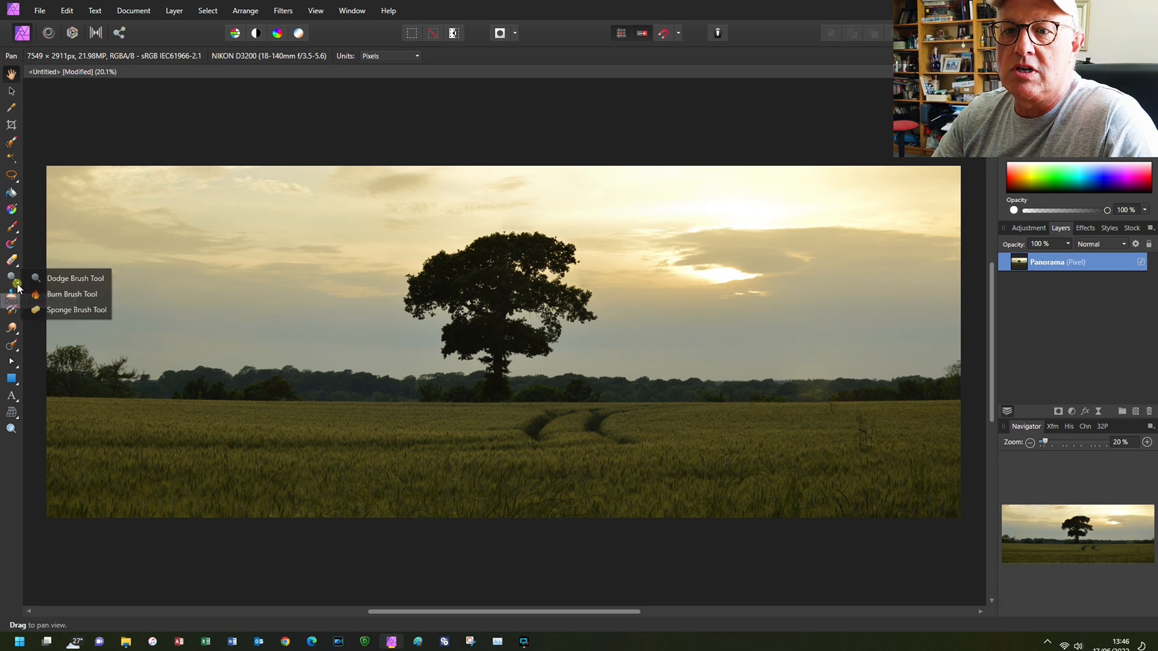
left_click(56, 280)
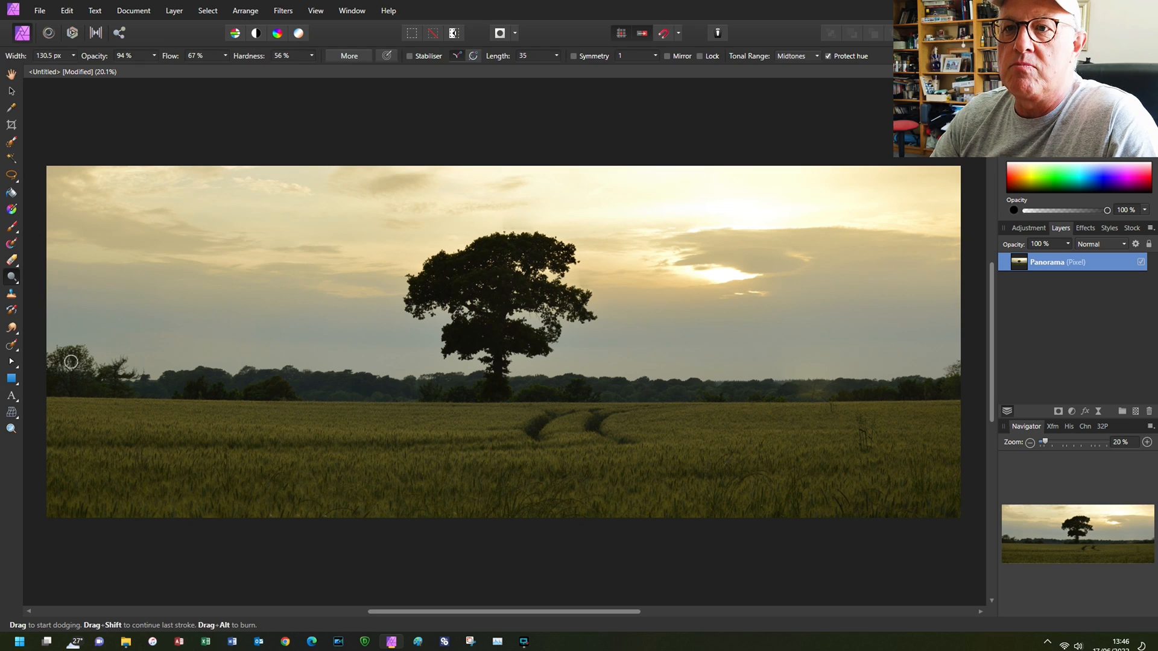
left_click_drag(253, 58, 274, 61)
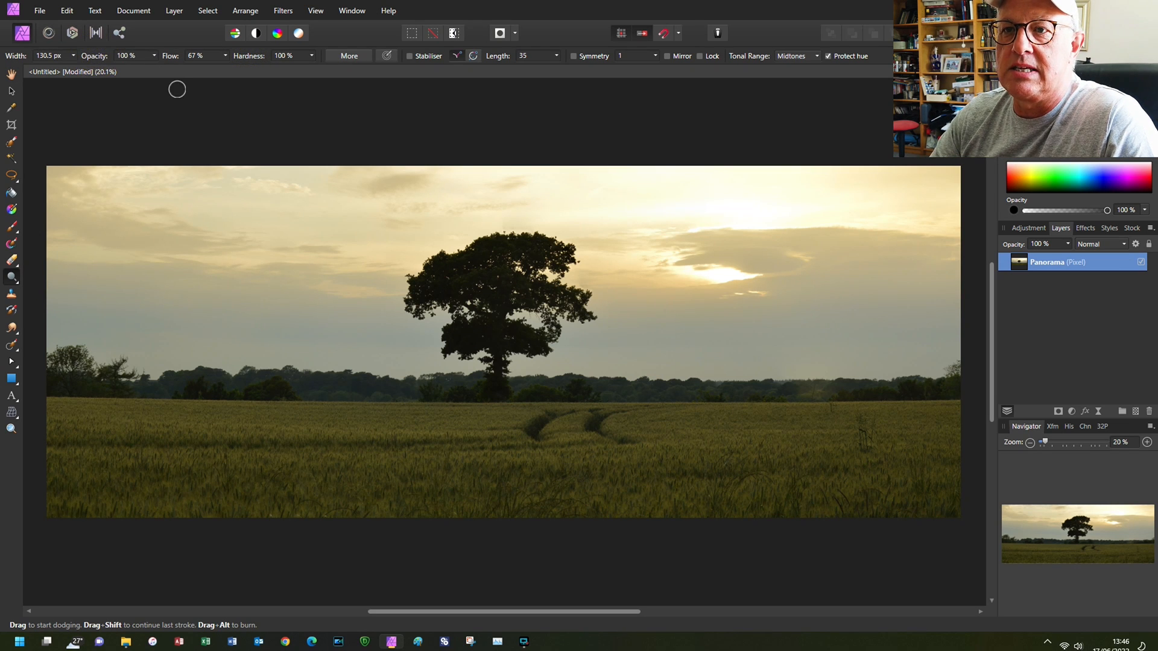
left_click_drag(174, 61, 181, 60)
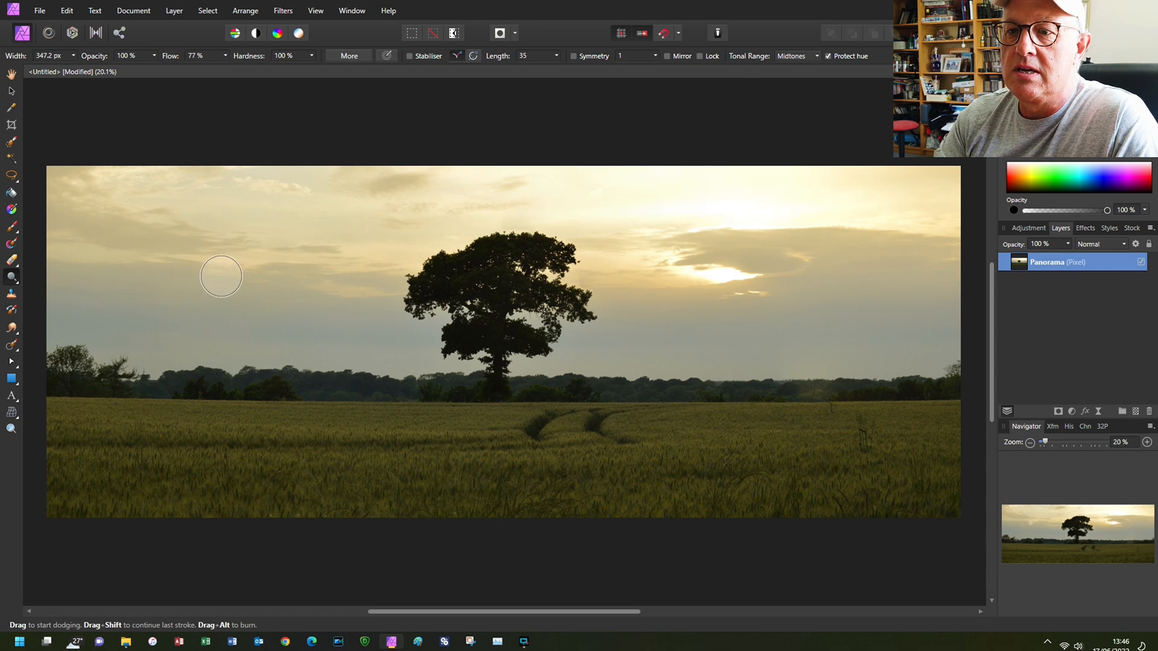
key("bracketright")
key("bracketright")
key("bracketright")
key("bracketright")
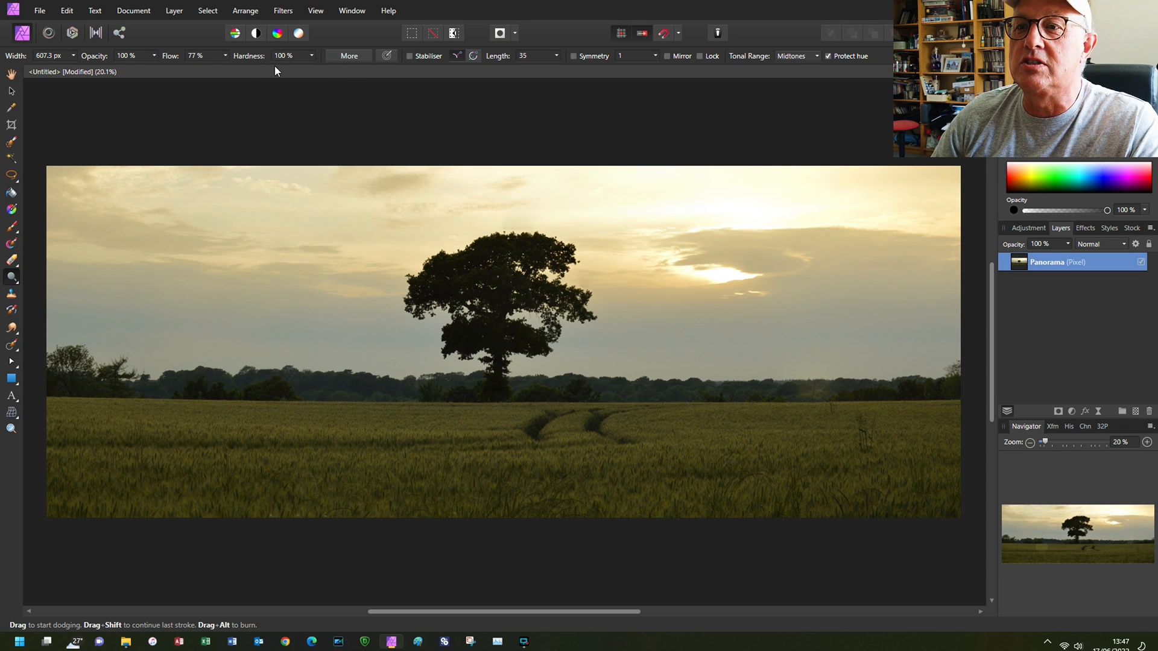
left_click_drag(254, 59, 156, 59)
left_click_drag(86, 61, 79, 63)
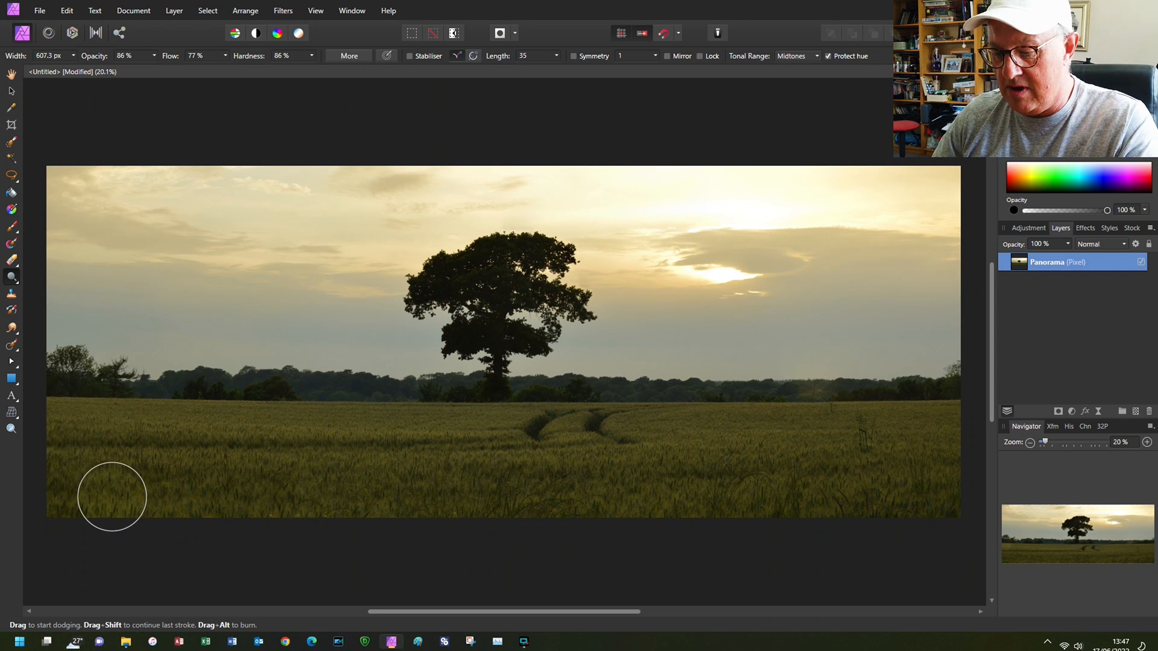
- Lighten the wheat field across the foreground with dodge strokes, undoing a stroke along the way
mouse_move(65, 410)
left_mouse_down()
mouse_move(190, 410)
mouse_move(130, 452)
mouse_move(194, 469)
mouse_move(59, 488)
mouse_move(359, 511)
mouse_move(348, 511)
mouse_move(383, 467)
mouse_move(242, 454)
mouse_move(386, 438)
mouse_move(283, 423)
mouse_move(362, 415)
mouse_move(227, 406)
mouse_move(145, 417)
mouse_move(500, 413)
mouse_move(615, 477)
mouse_move(505, 507)
mouse_move(848, 515)
mouse_move(1004, 479)
mouse_move(803, 450)
mouse_move(872, 442)
mouse_move(929, 406)
mouse_move(935, 417)
mouse_move(510, 408)
mouse_move(588, 486)
left_mouse_up()
key("ctrl+z")
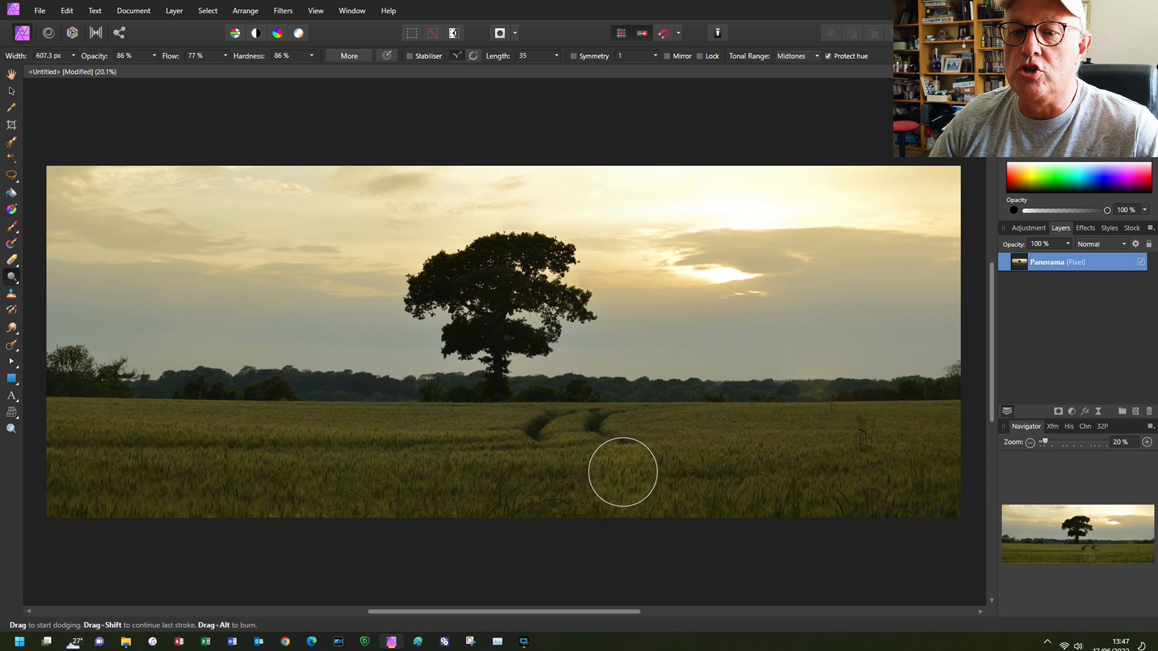
mouse_move(53, 405)
left_mouse_down()
mouse_move(481, 414)
mouse_move(77, 460)
mouse_move(689, 495)
mouse_move(181, 515)
mouse_move(488, 530)
mouse_move(494, 516)
mouse_move(952, 505)
mouse_move(524, 495)
mouse_move(944, 495)
mouse_move(691, 481)
mouse_move(730, 449)
mouse_move(941, 445)
mouse_move(965, 424)
mouse_move(913, 411)
mouse_move(486, 407)
left_mouse_up()
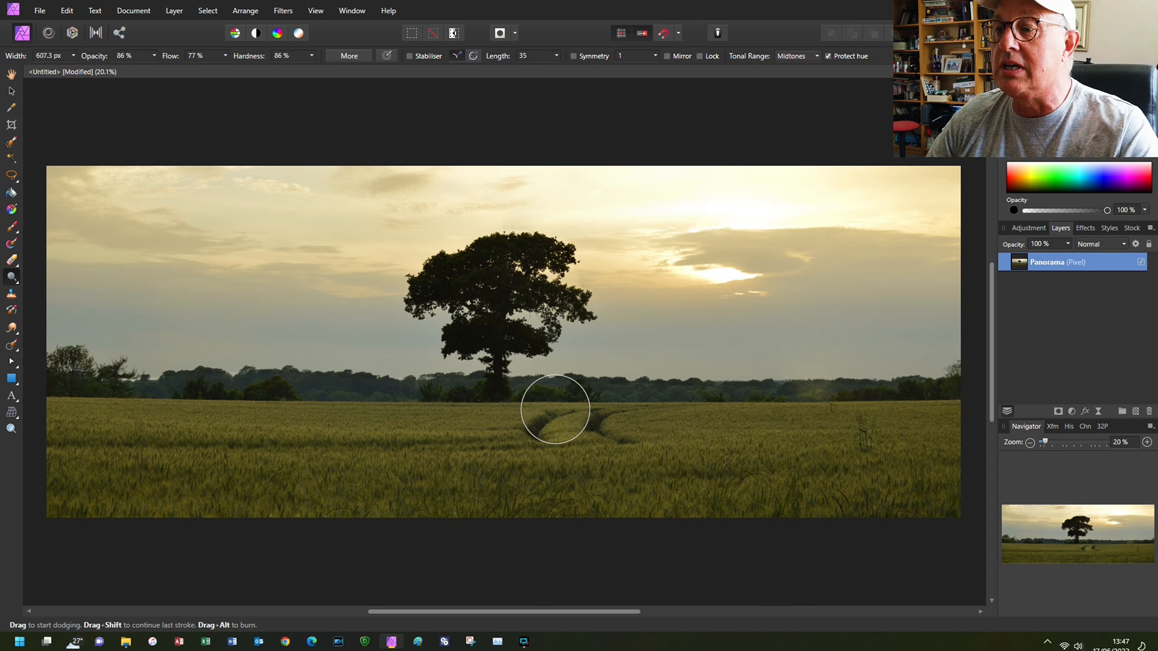
- Reduce the dodge brush to 194.7 px and lighten the central foliage of the tree
key("bracketleft")
key("bracketleft")
key("bracketleft")
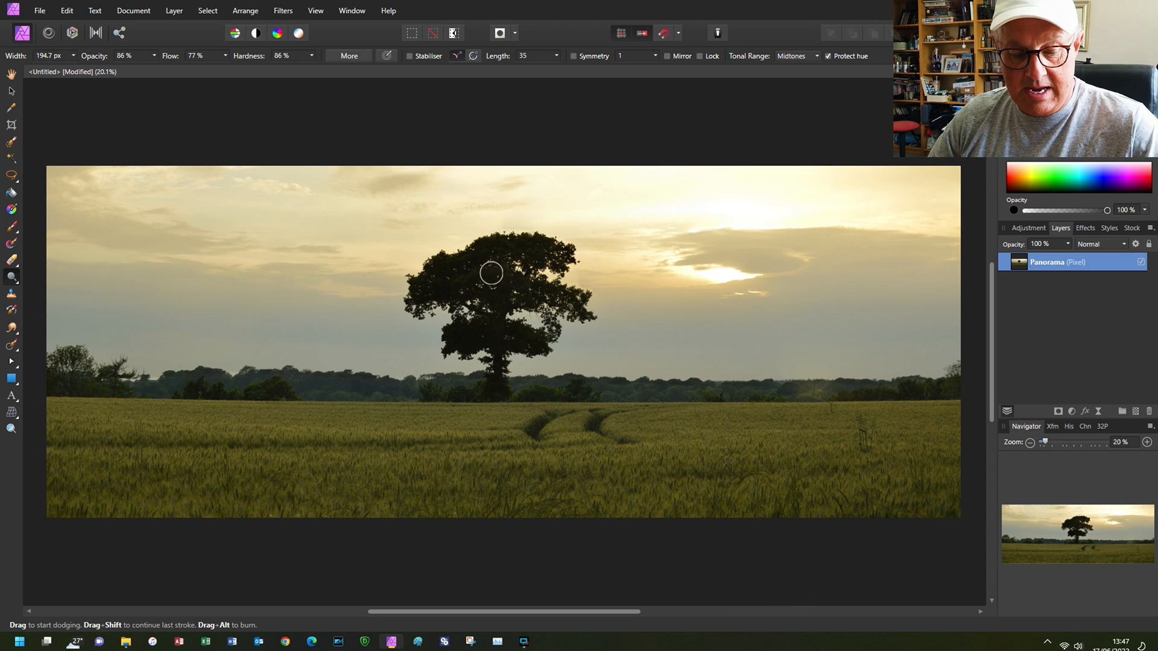
scroll(509, 323, "up", 5)
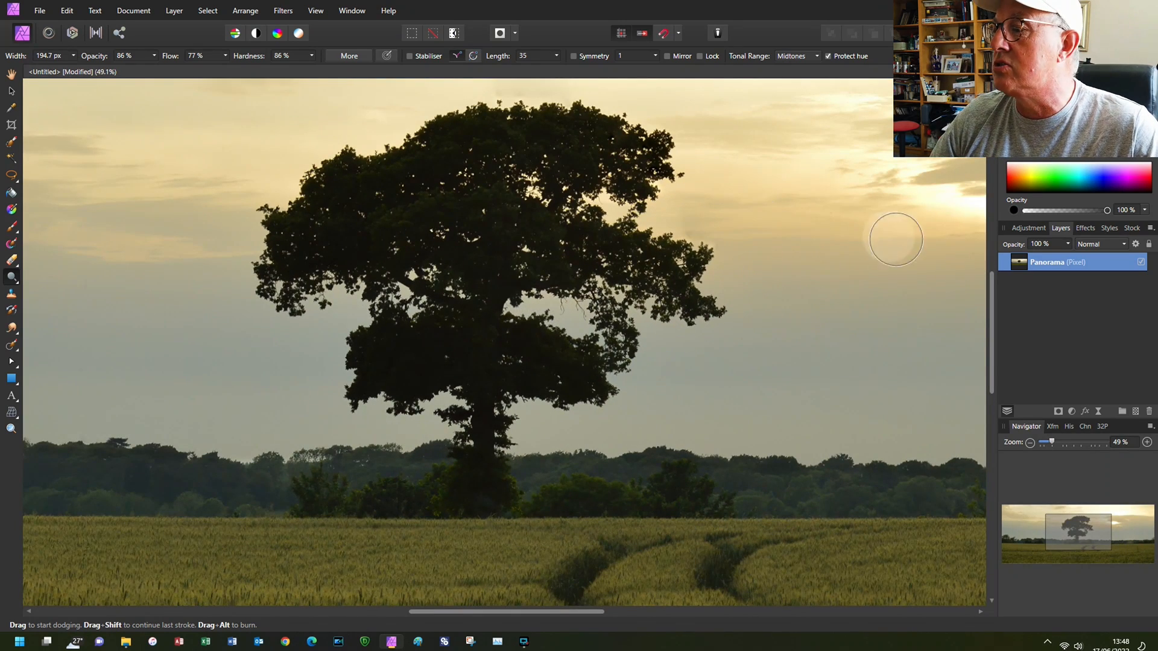
left_click_drag(993, 325, 994, 315)
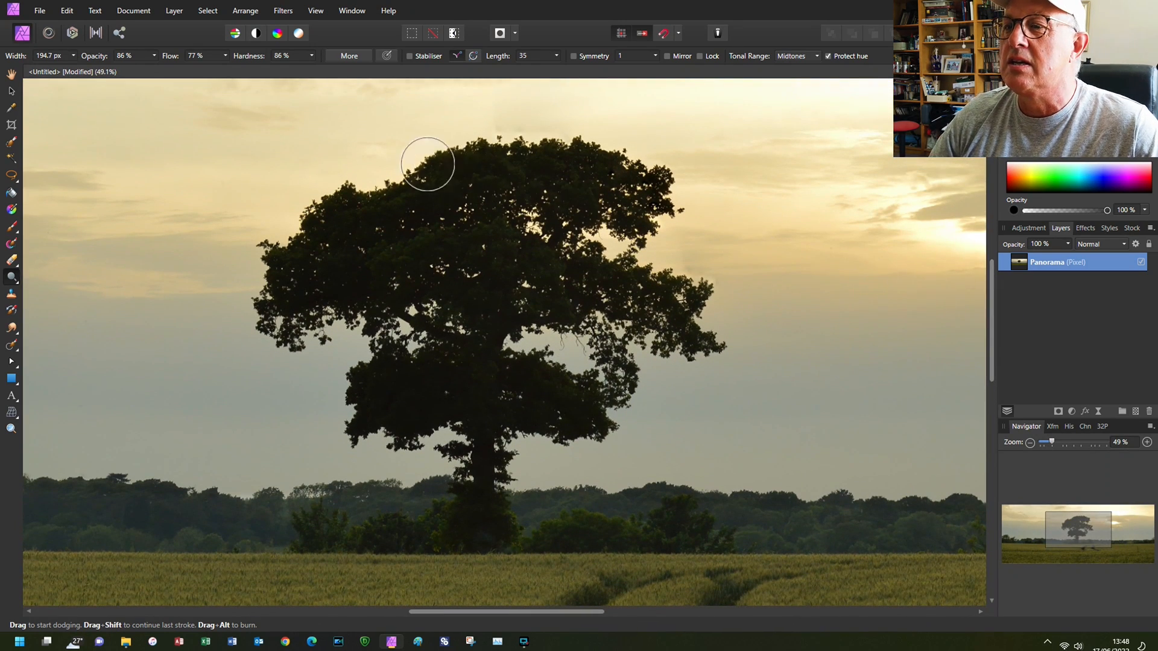
mouse_move(472, 179)
left_mouse_down()
mouse_move(319, 252)
mouse_move(387, 263)
mouse_move(348, 273)
mouse_move(532, 280)
mouse_move(420, 293)
mouse_move(522, 242)
mouse_move(519, 202)
mouse_move(586, 194)
mouse_move(505, 206)
mouse_move(560, 273)
mouse_move(620, 293)
mouse_move(465, 313)
mouse_move(468, 364)
mouse_move(506, 392)
mouse_move(560, 395)
mouse_move(417, 404)
mouse_move(433, 386)
mouse_move(397, 386)
mouse_move(464, 390)
left_mouse_up()
- Reduce the dodge brush further and lighten the tree's trunk
key("[")
key("[")
key("[")
key("[")
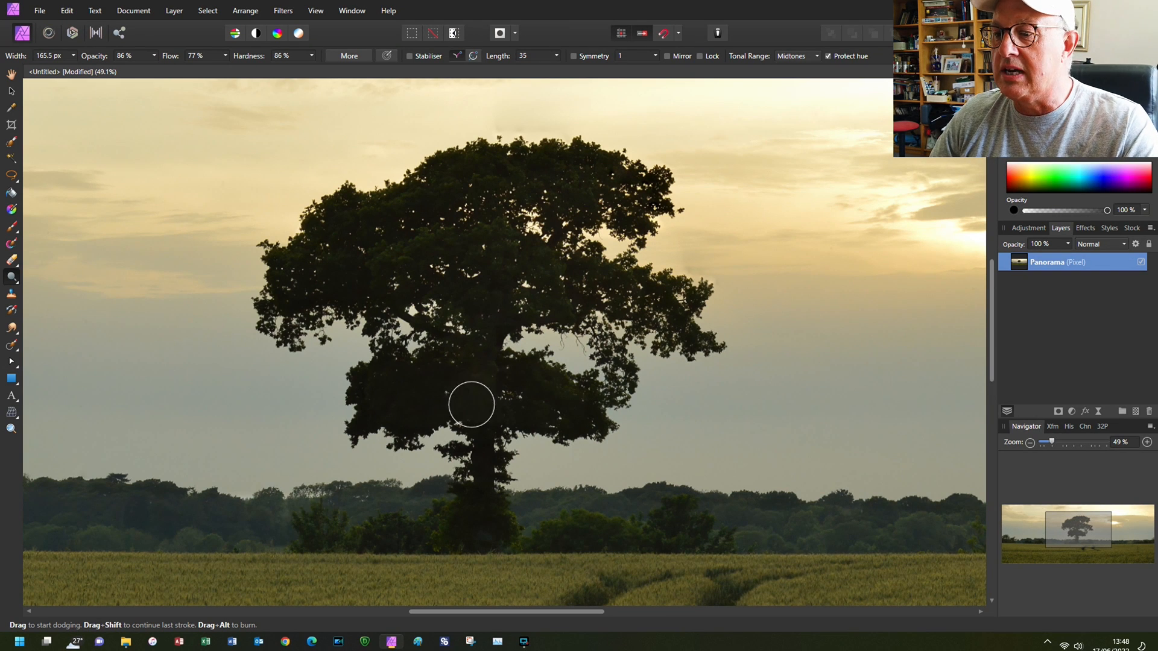
mouse_move(483, 445)
left_mouse_down()
mouse_move(481, 515)
mouse_move(484, 474)
left_mouse_up()
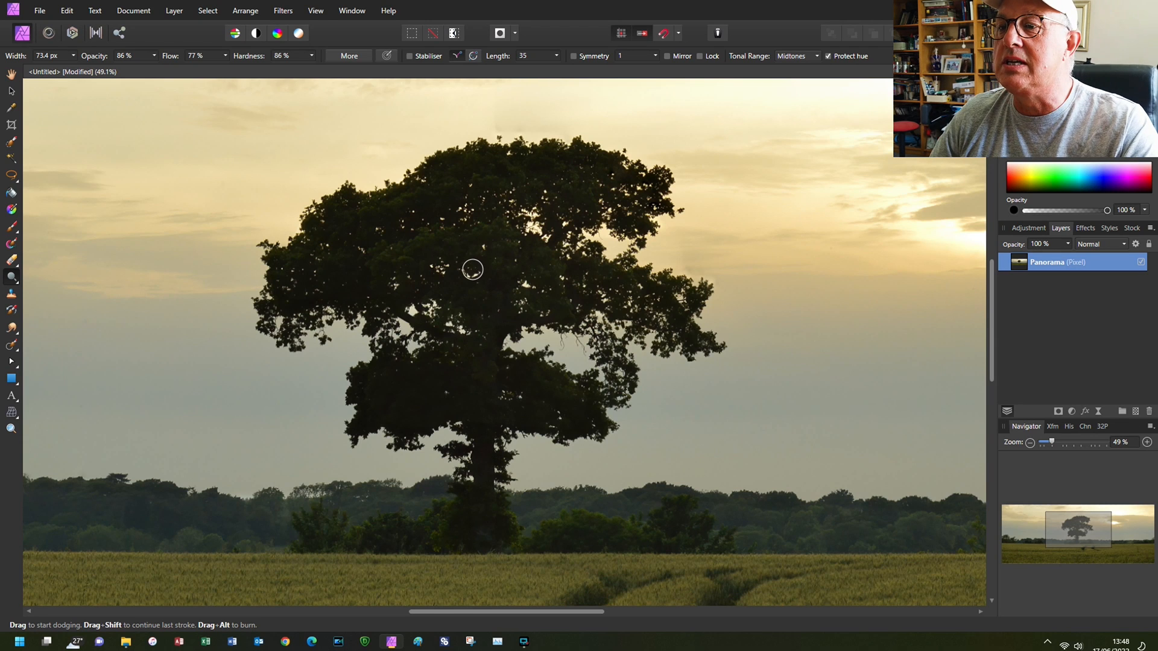
- Enlarge the dodge brush to 147.7 px and lighten the foliage on the tree's left side
key("bracketright")
mouse_move(291, 288)
left_mouse_down()
mouse_move(380, 212)
mouse_move(439, 214)
mouse_move(340, 261)
mouse_move(406, 241)
mouse_move(490, 242)
mouse_move(587, 275)
mouse_move(451, 286)
mouse_move(624, 309)
mouse_move(630, 295)
mouse_move(531, 271)
mouse_move(537, 208)
mouse_move(597, 181)
mouse_move(460, 189)
mouse_move(554, 180)
mouse_move(488, 206)
mouse_move(474, 254)
mouse_move(473, 352)
mouse_move(554, 406)
mouse_move(453, 399)
mouse_move(503, 384)
mouse_move(399, 381)
mouse_move(430, 404)
left_mouse_up()
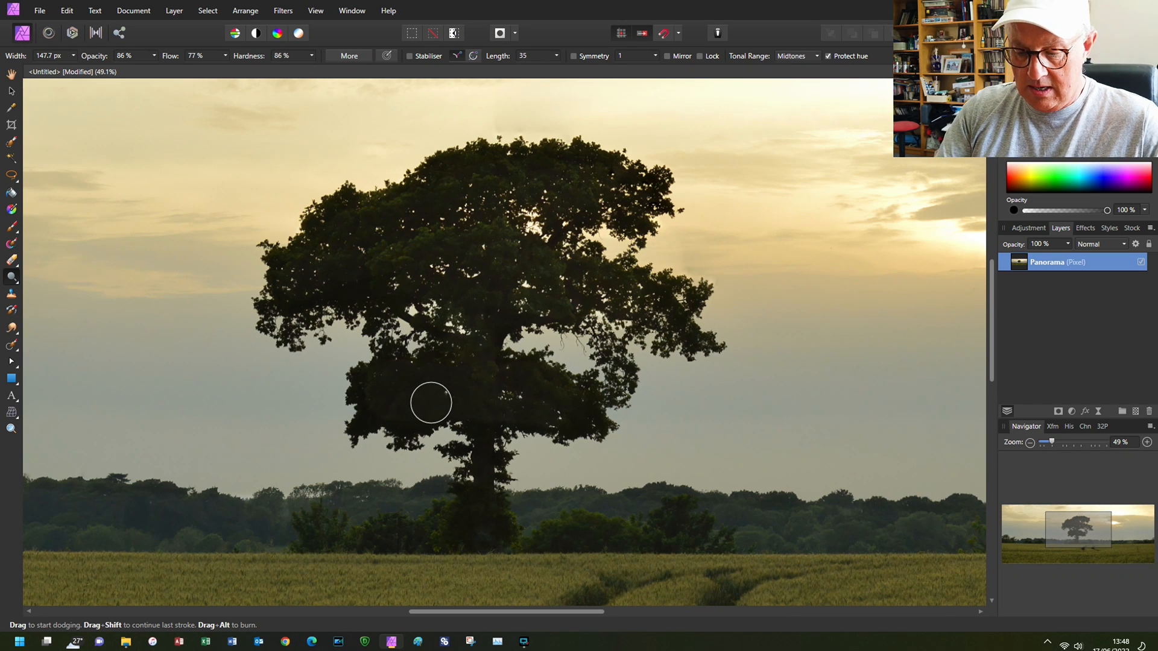
key("ctrl+0")
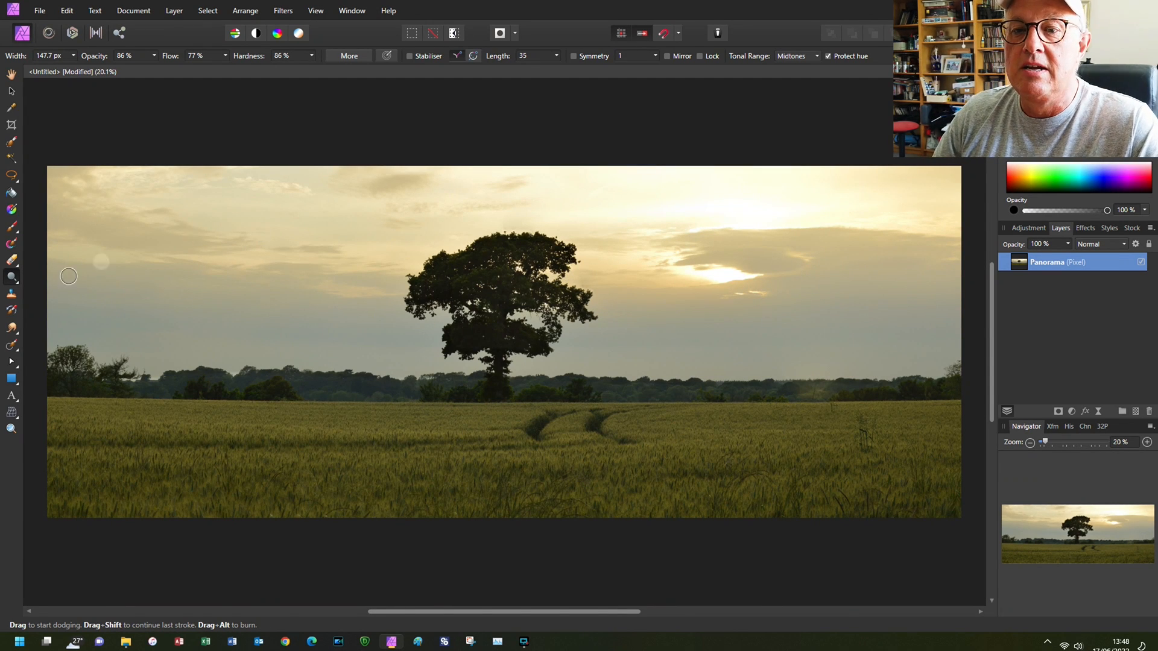
- Set up the Burn Brush with 63% opacity, 70% flow and a width of 597.5 px
left_click(13, 347)
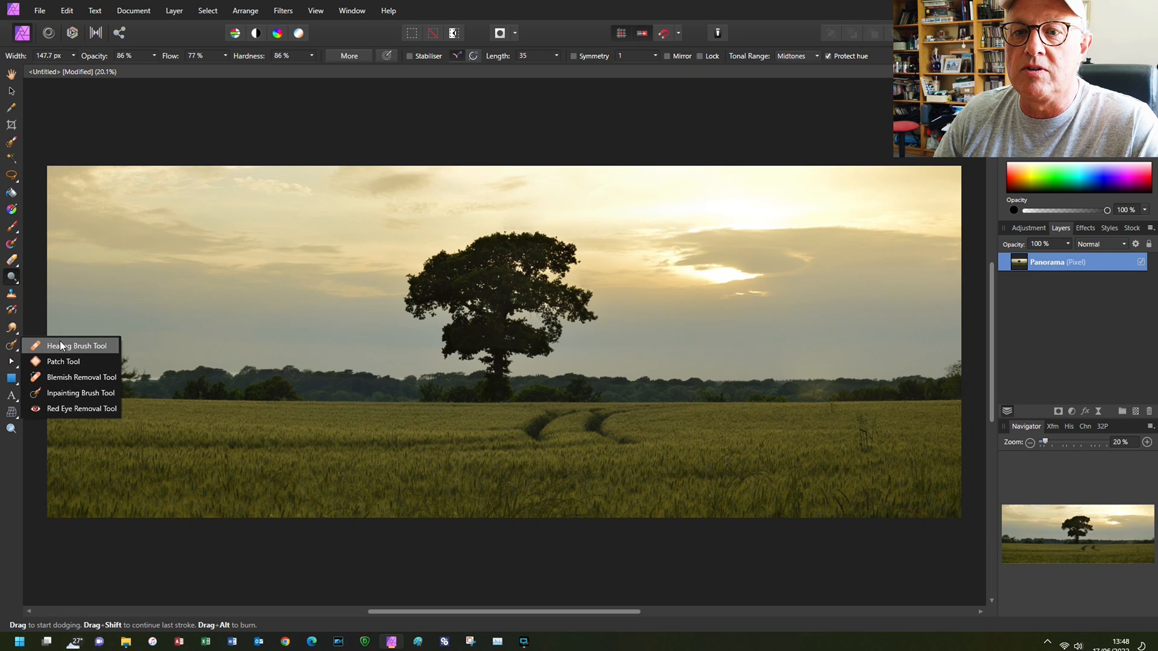
left_click(12, 277)
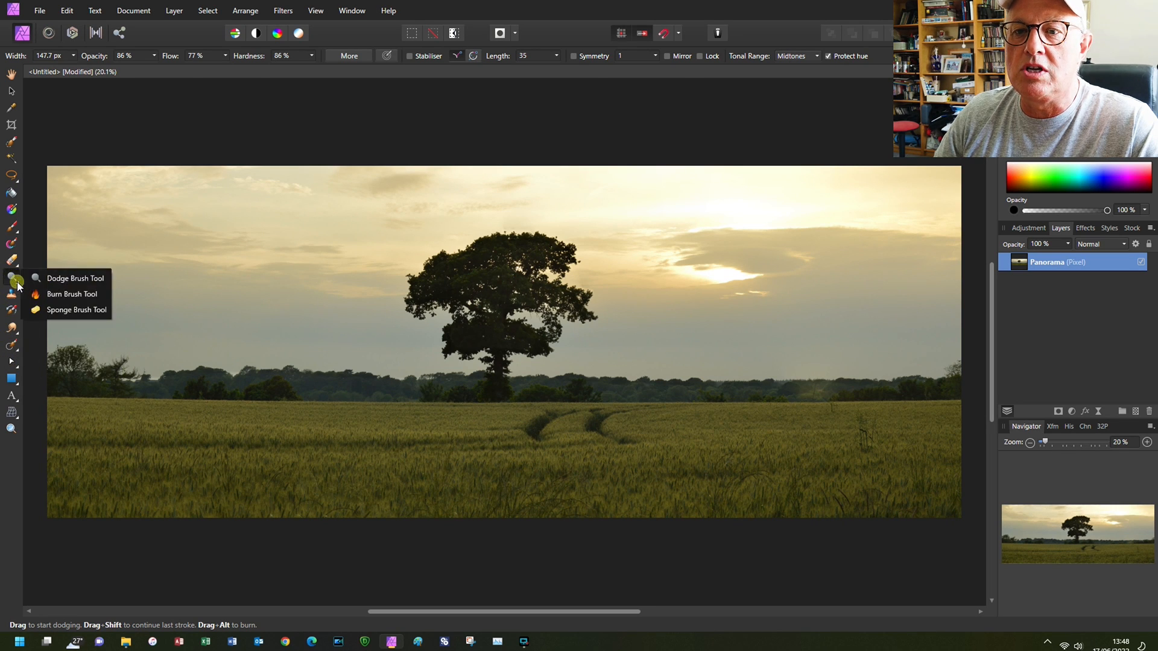
left_click(40, 295)
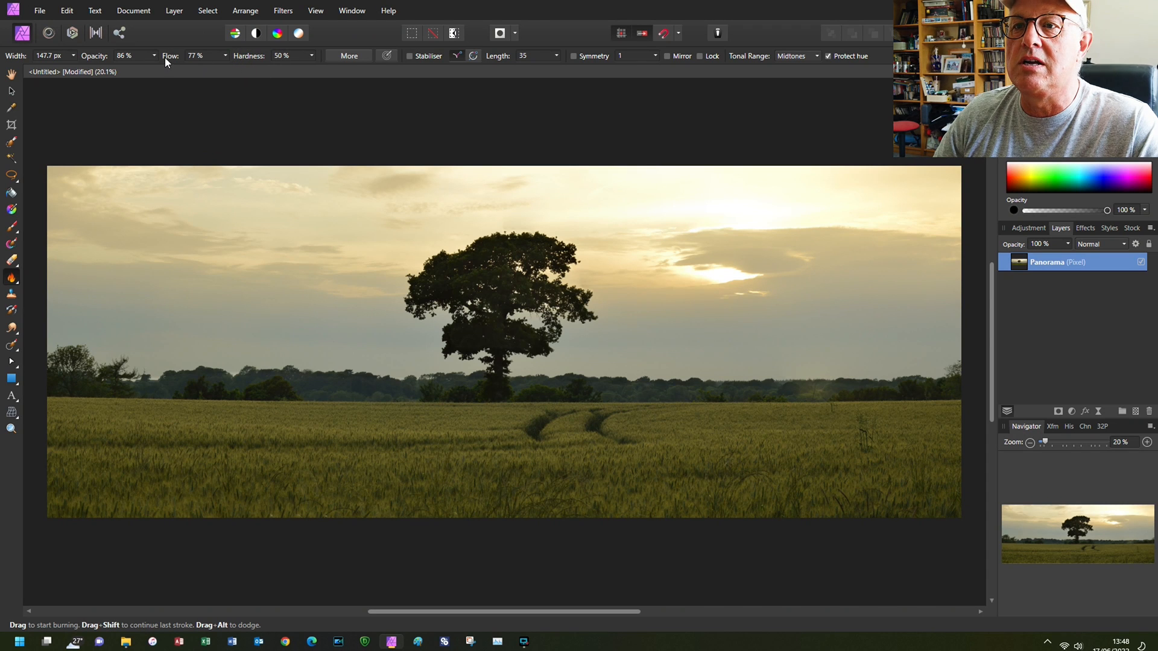
left_click_drag(167, 58, 96, 58)
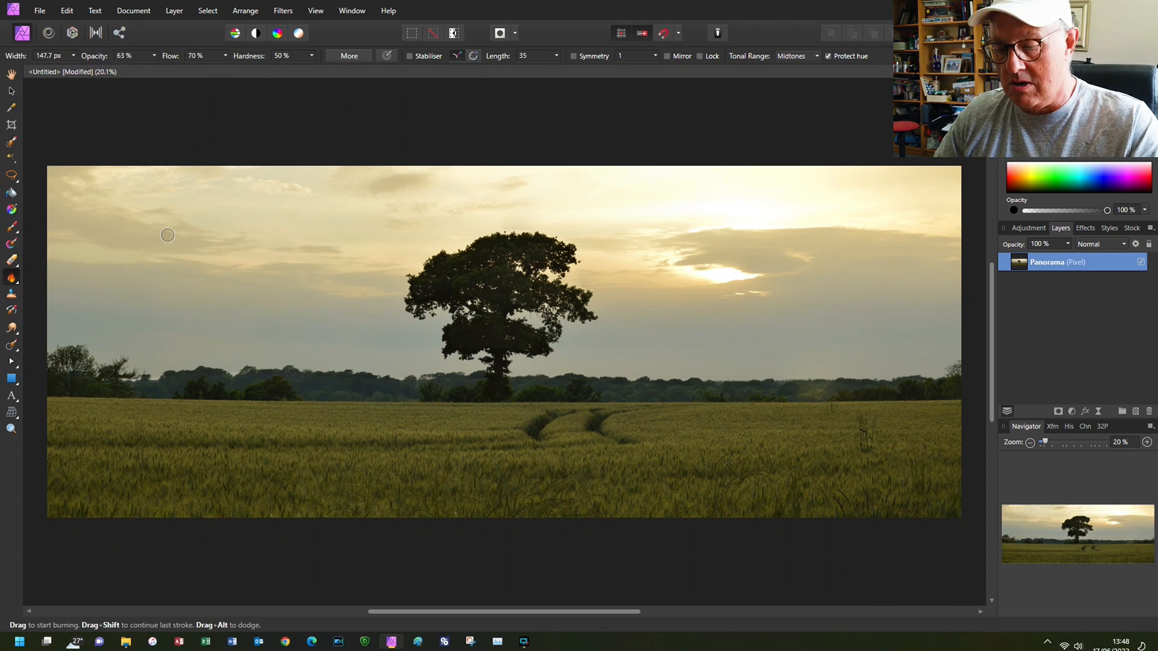
key("bracketright")
key("bracketright")
key("bracketright")
key("bracketright")
key("bracketright")
key("bracketright")
key("bracketright")
key("bracketright")
key("bracketright")
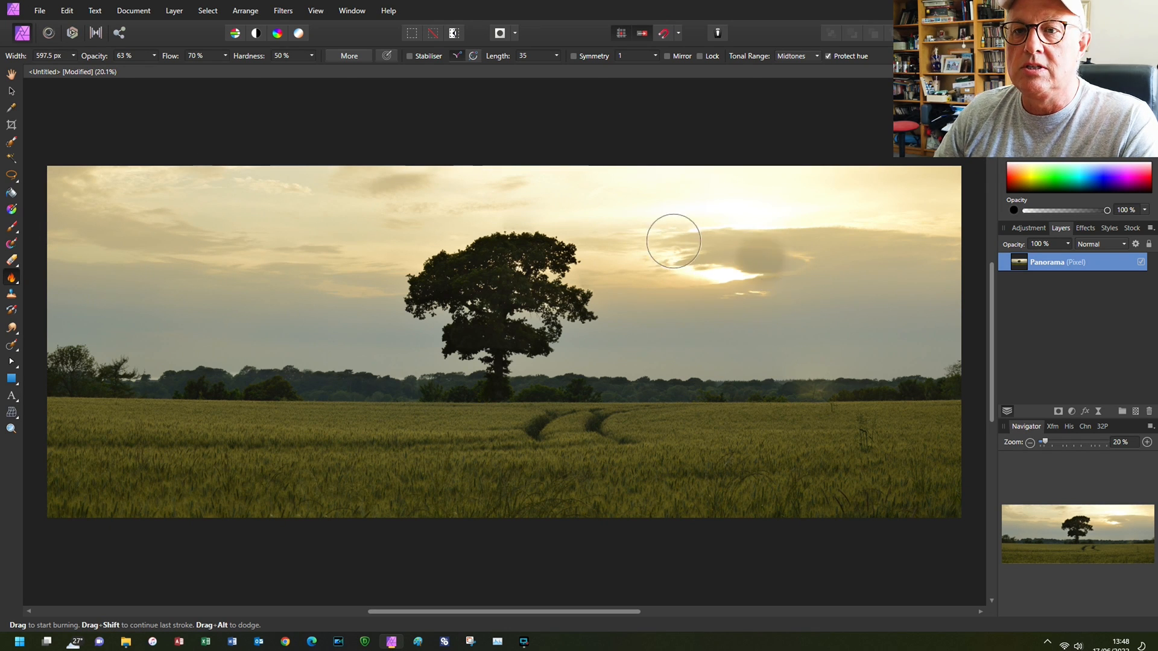
- Burn the sky on both sides of the tree to deepen the clouds across the panorama
mouse_move(60, 183)
left_mouse_down()
mouse_move(422, 186)
mouse_move(149, 217)
mouse_move(404, 211)
mouse_move(447, 224)
left_mouse_up()
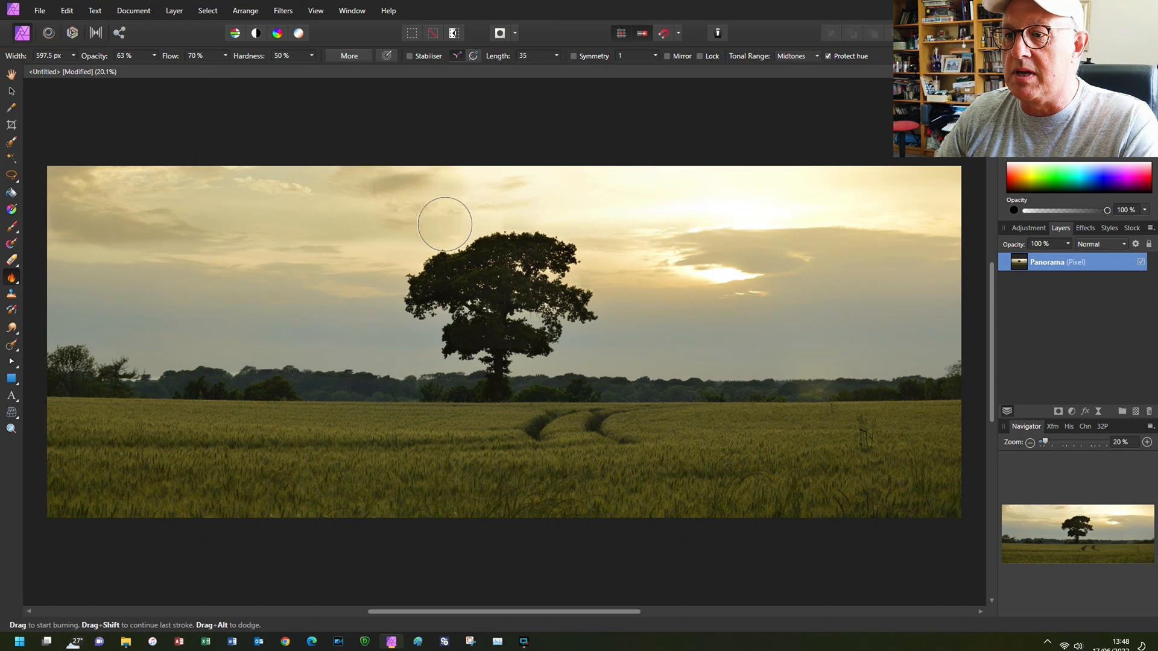
mouse_move(390, 263)
left_mouse_down()
mouse_move(388, 331)
mouse_move(428, 335)
mouse_move(437, 325)
mouse_move(424, 358)
mouse_move(464, 360)
mouse_move(194, 330)
mouse_move(363, 306)
mouse_move(154, 295)
mouse_move(351, 251)
mouse_move(253, 322)
mouse_move(137, 357)
mouse_move(248, 353)
mouse_move(186, 354)
mouse_move(45, 326)
mouse_move(79, 308)
mouse_move(30, 305)
left_mouse_up()
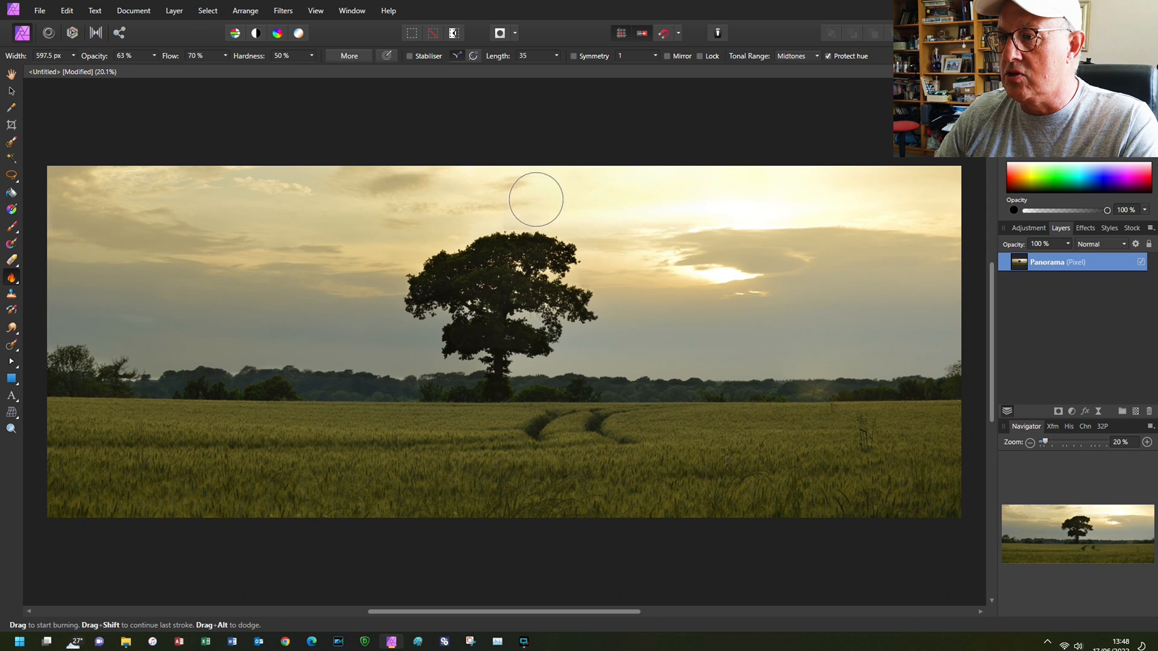
mouse_move(603, 250)
left_mouse_down()
mouse_move(837, 240)
mouse_move(569, 224)
mouse_move(899, 191)
mouse_move(835, 184)
mouse_move(958, 208)
mouse_move(764, 259)
mouse_move(942, 274)
mouse_move(949, 296)
mouse_move(768, 283)
mouse_move(664, 340)
mouse_move(622, 306)
mouse_move(750, 300)
mouse_move(649, 338)
mouse_move(577, 343)
mouse_move(549, 361)
mouse_move(522, 356)
mouse_move(535, 320)
mouse_move(550, 334)
mouse_move(755, 358)
mouse_move(964, 340)
mouse_move(919, 352)
mouse_move(673, 351)
mouse_move(929, 321)
left_mouse_up()
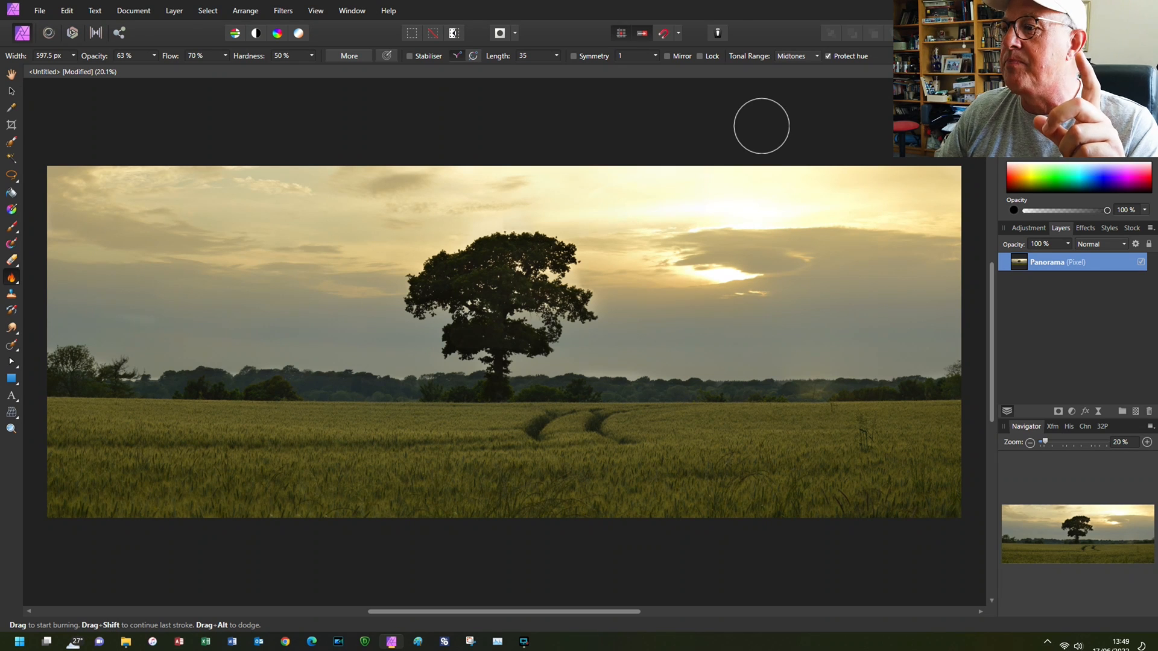
left_click(11, 73)
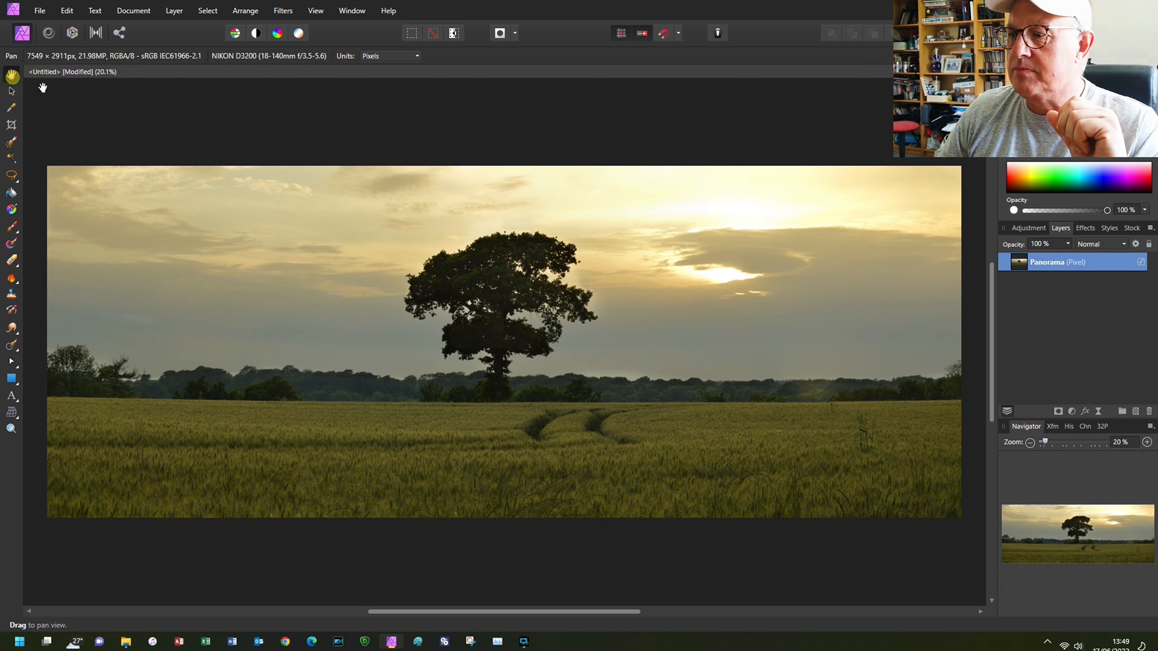
- Try darkening the panorama's midtones with a Curves adjustment and discard it
left_click(1072, 411)
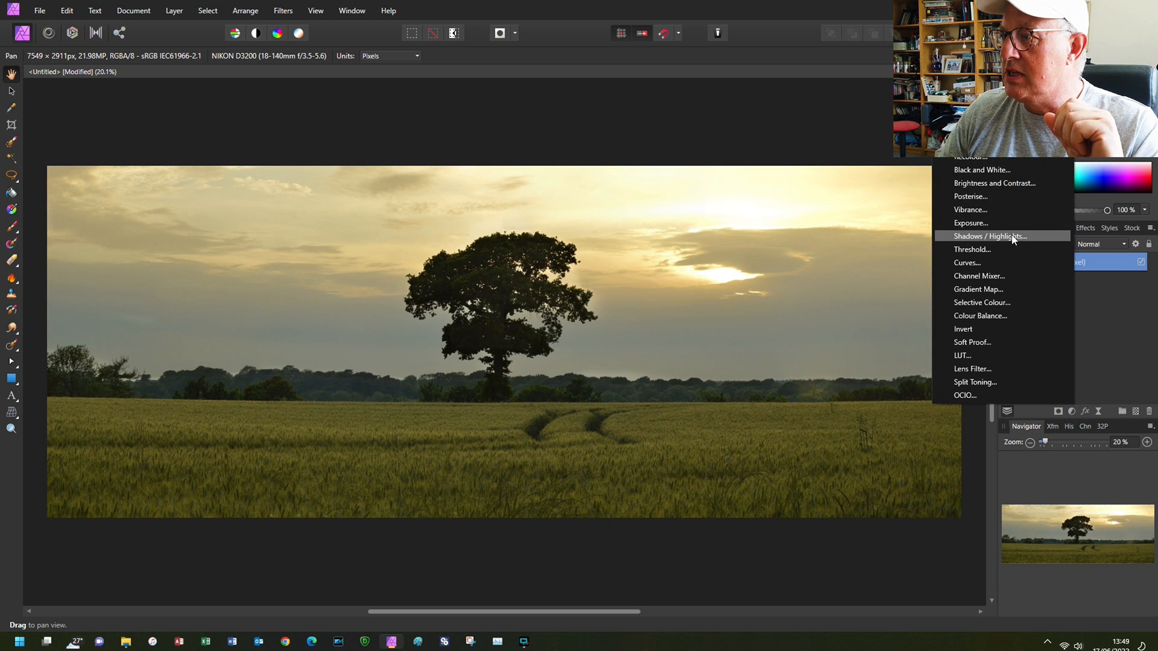
left_click(988, 263)
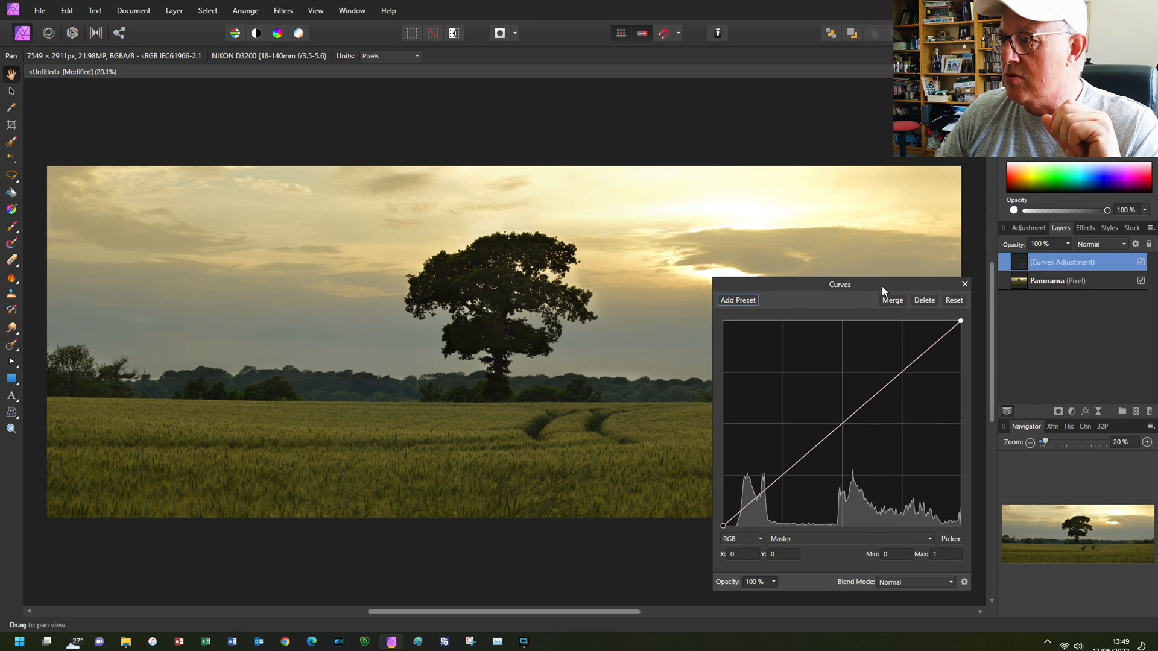
left_click_drag(882, 285, 1016, 263)
left_click(1032, 355)
mouse_move(1032, 356)
left_mouse_down()
mouse_move(1041, 363)
mouse_move(1002, 338)
mouse_move(1033, 378)
mouse_move(953, 410)
mouse_move(938, 460)
mouse_move(917, 400)
mouse_move(953, 441)
mouse_move(1039, 343)
left_mouse_up()
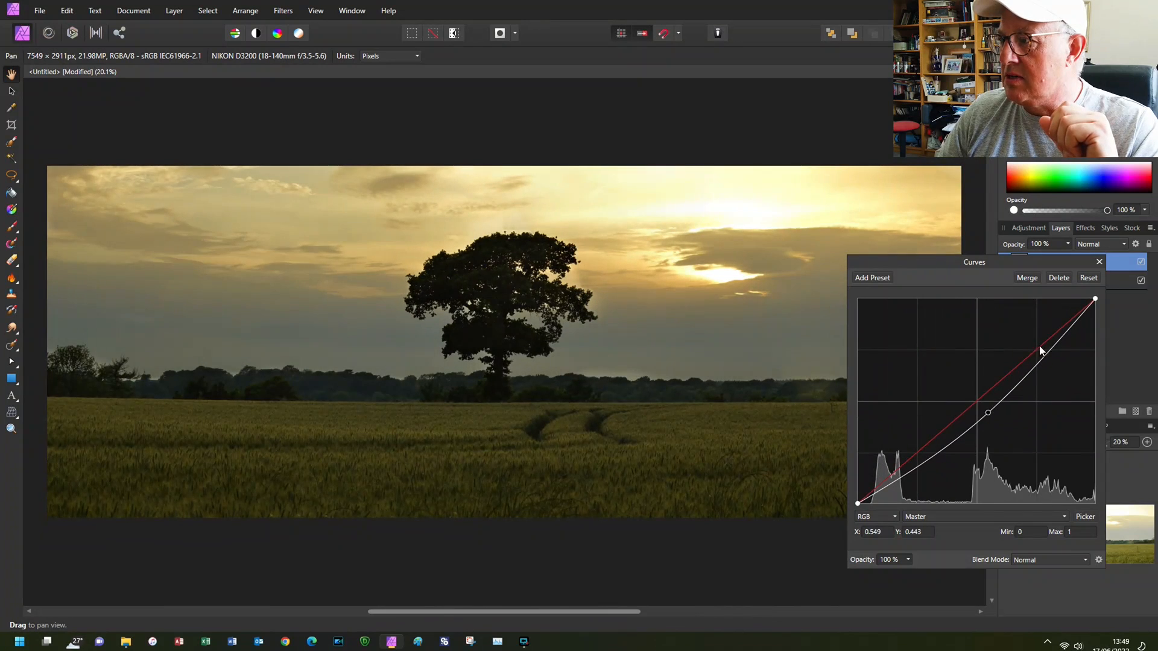
left_click(1059, 277)
- Add a Brightness / Contrast adjustment with 9% brightness and 14% contrast above the panorama
left_click(1076, 411)
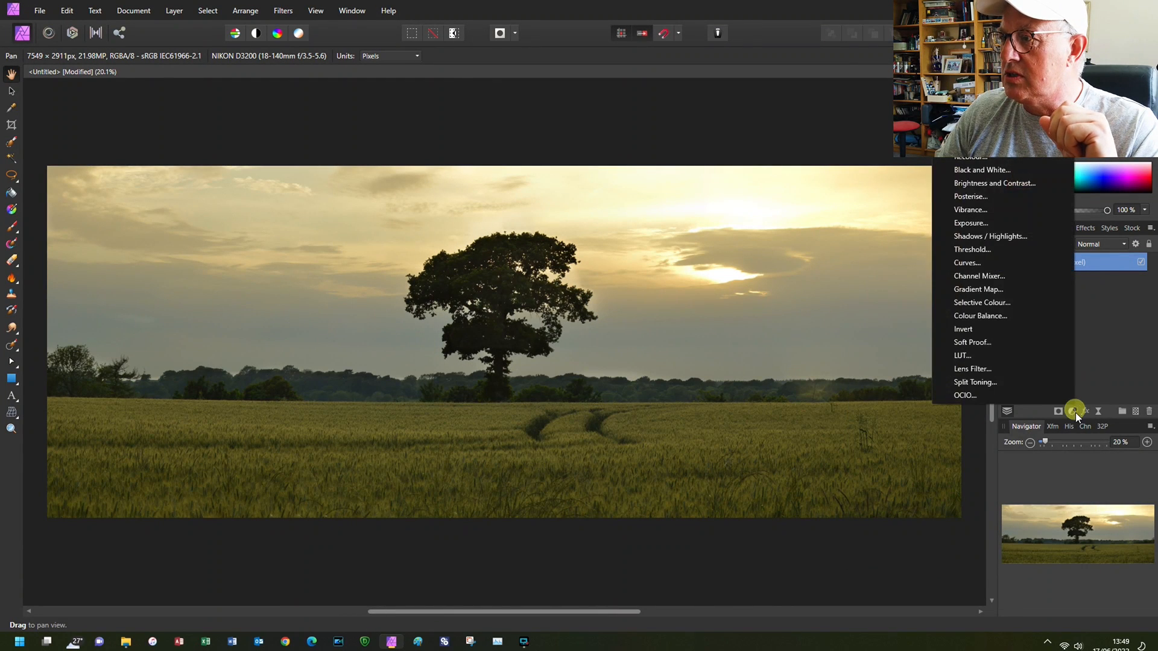
left_click(1026, 182)
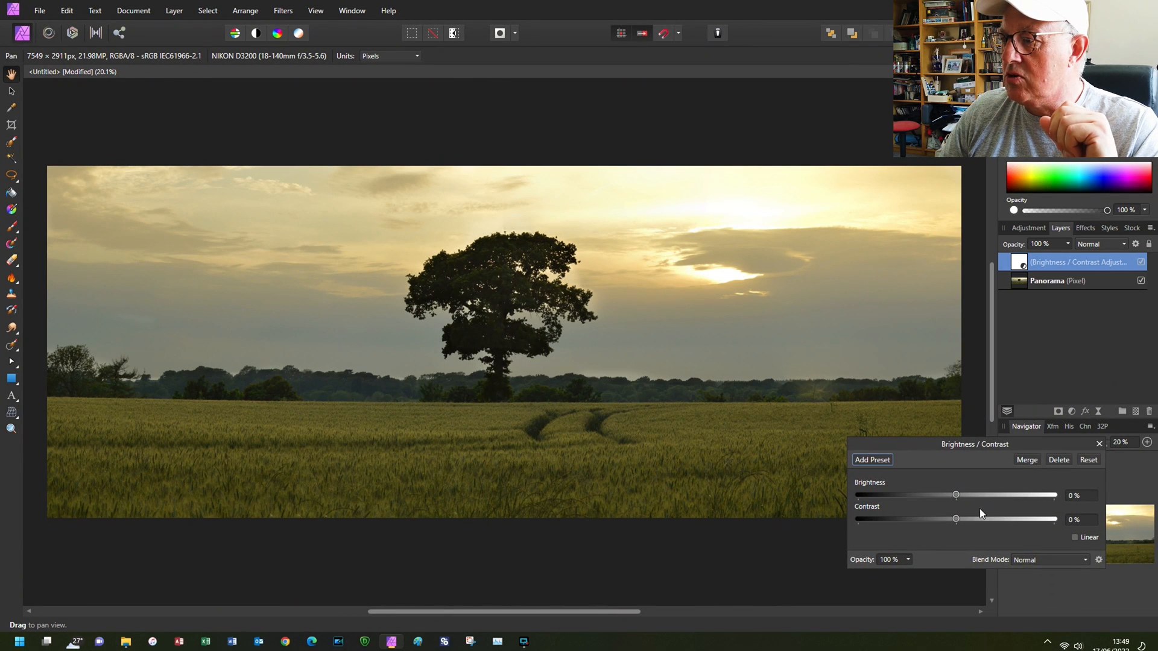
left_click_drag(956, 495, 971, 519)
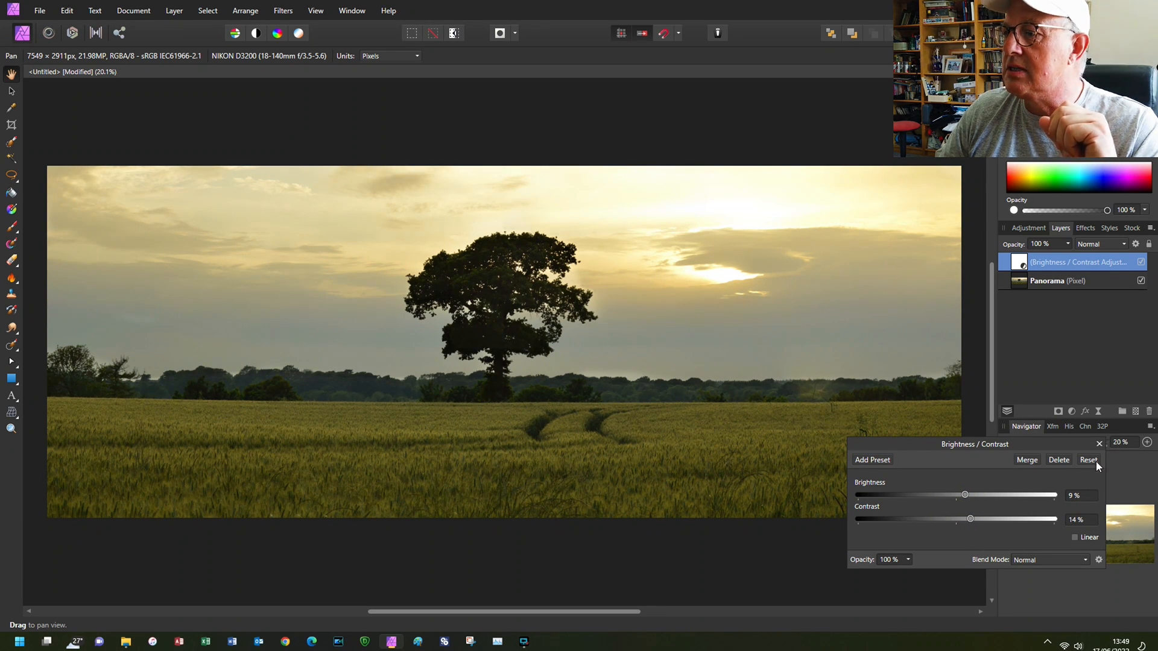
left_click(1099, 443)
- Add a Shadows / Highlights adjustment directly above the Panorama layer with shadows at 71% and highlights at 15%
left_click(1046, 281)
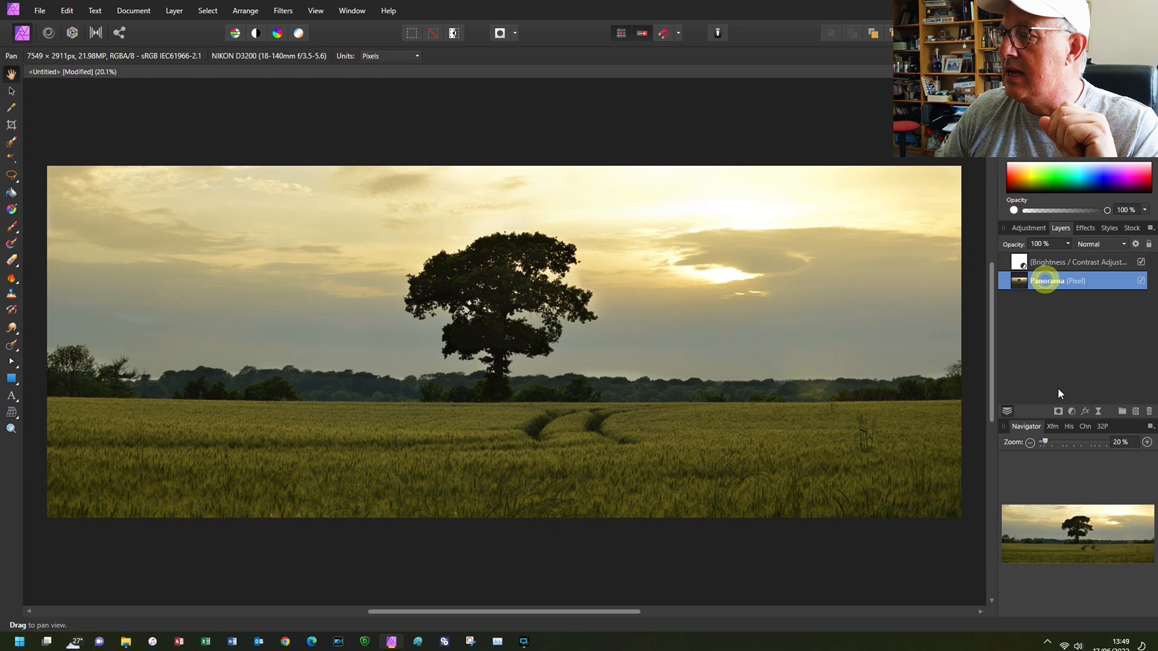
left_click(1072, 411)
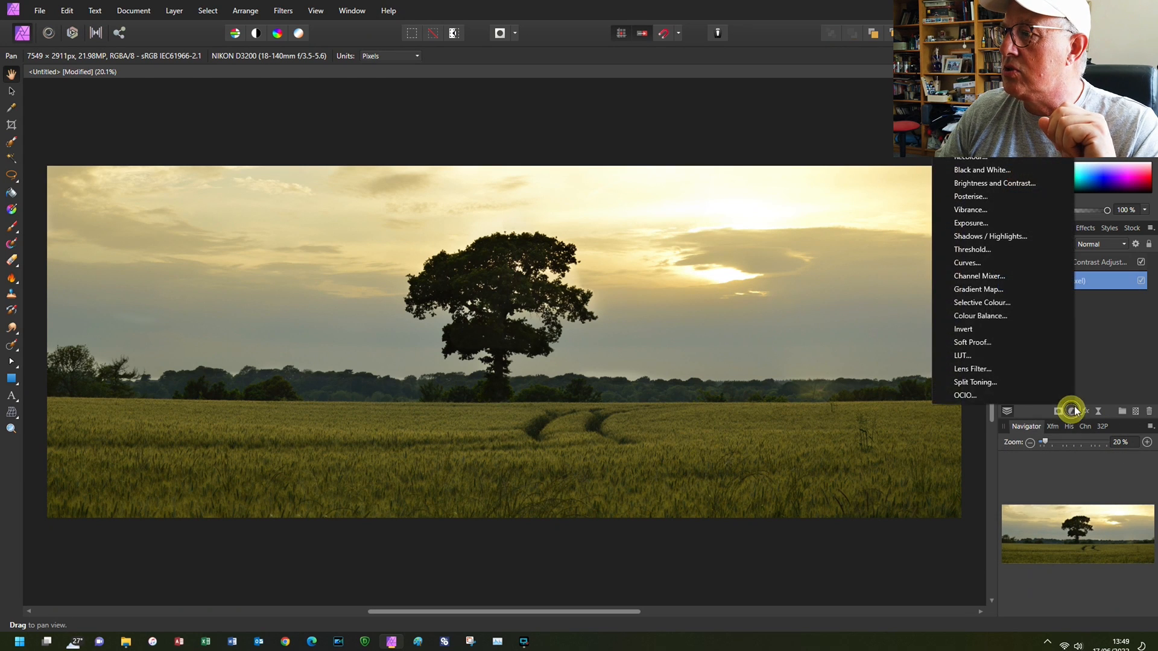
left_click(1012, 237)
left_click(955, 536)
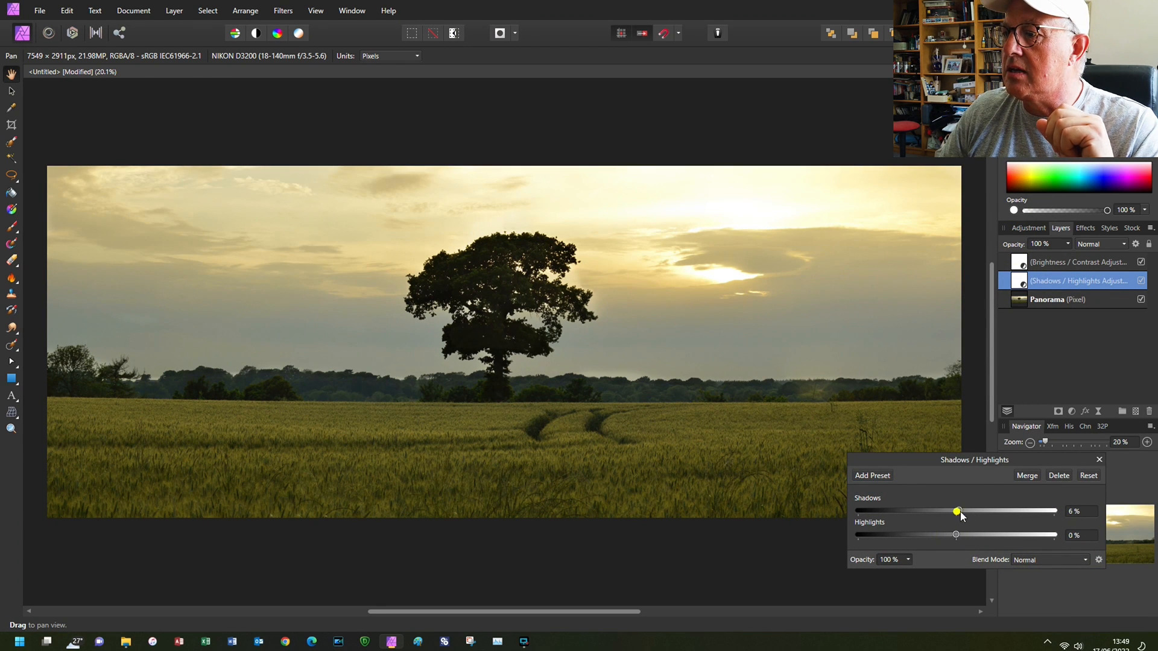
mouse_move(987, 512)
left_mouse_down()
mouse_move(996, 512)
mouse_move(956, 536)
mouse_move(990, 512)
left_mouse_up()
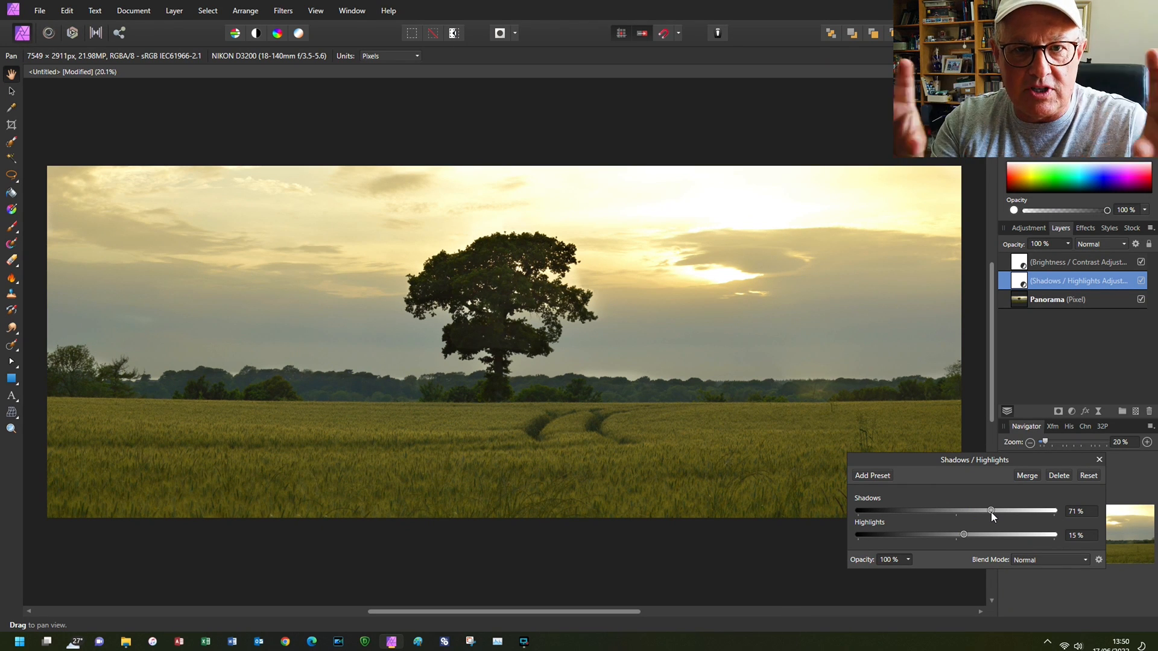
left_click(1099, 461)
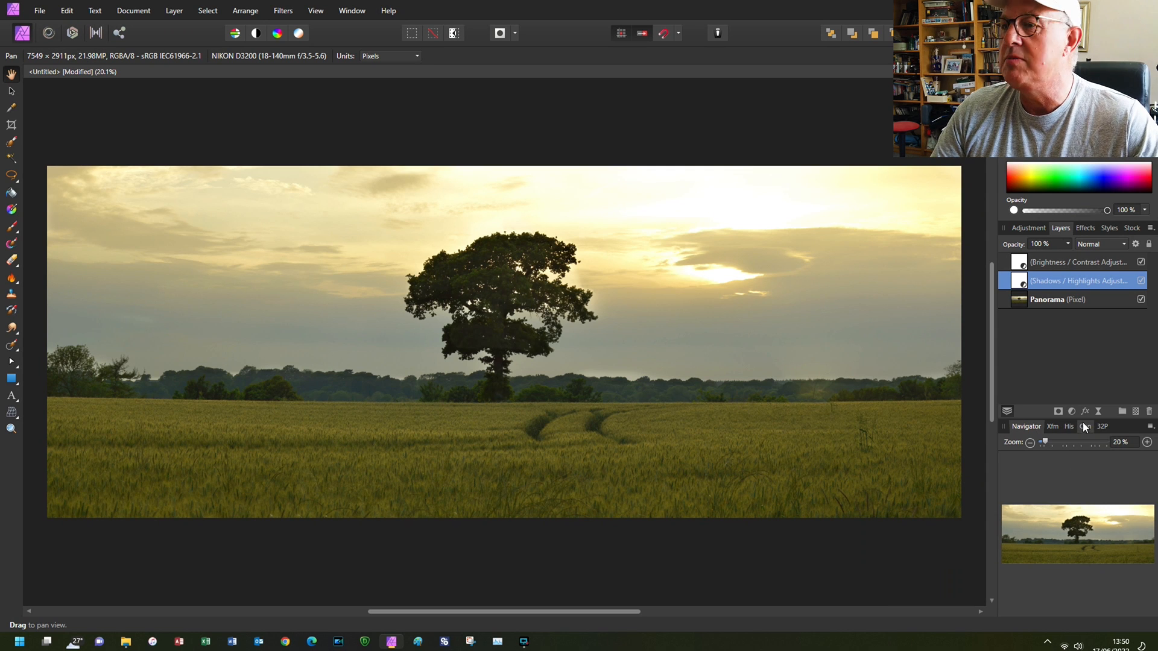
- Try the Haze Removal filter on the Panorama layer with different distance, strength and exposure correction amounts, and cancel it
left_click(1048, 301)
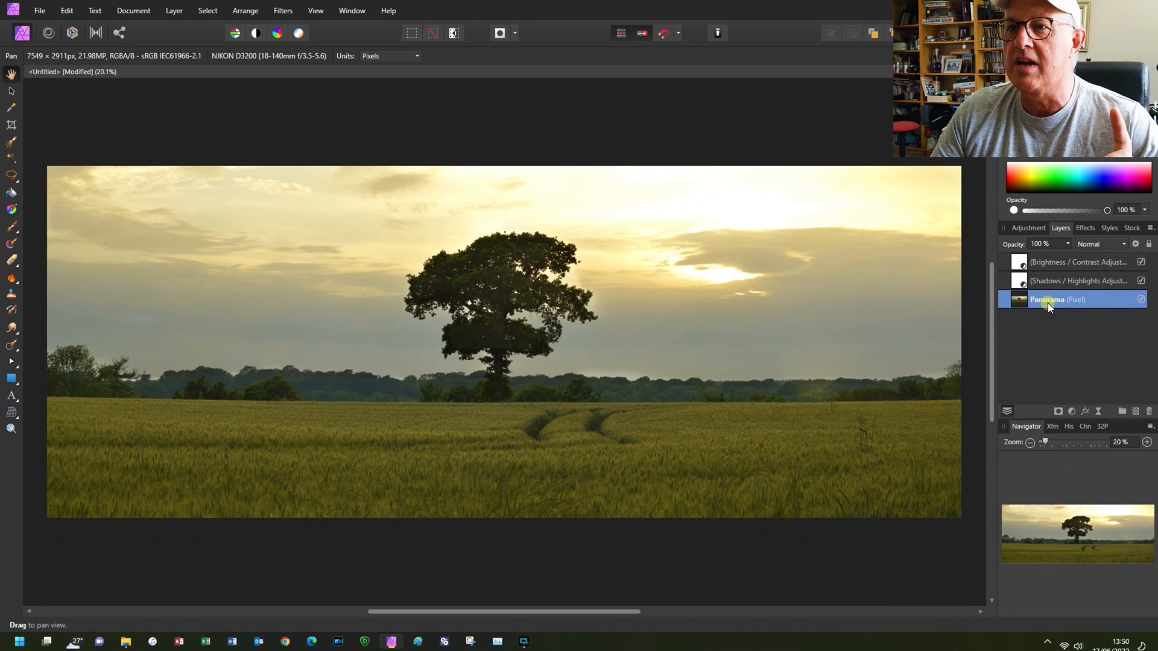
left_click(289, 13)
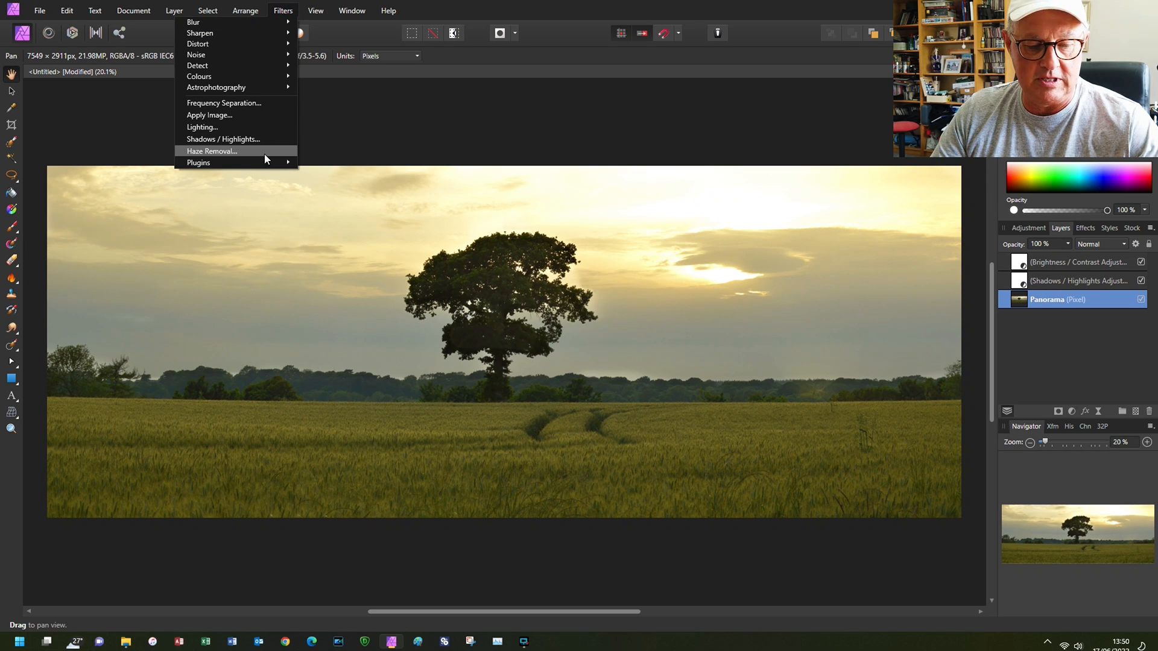
left_click(264, 154)
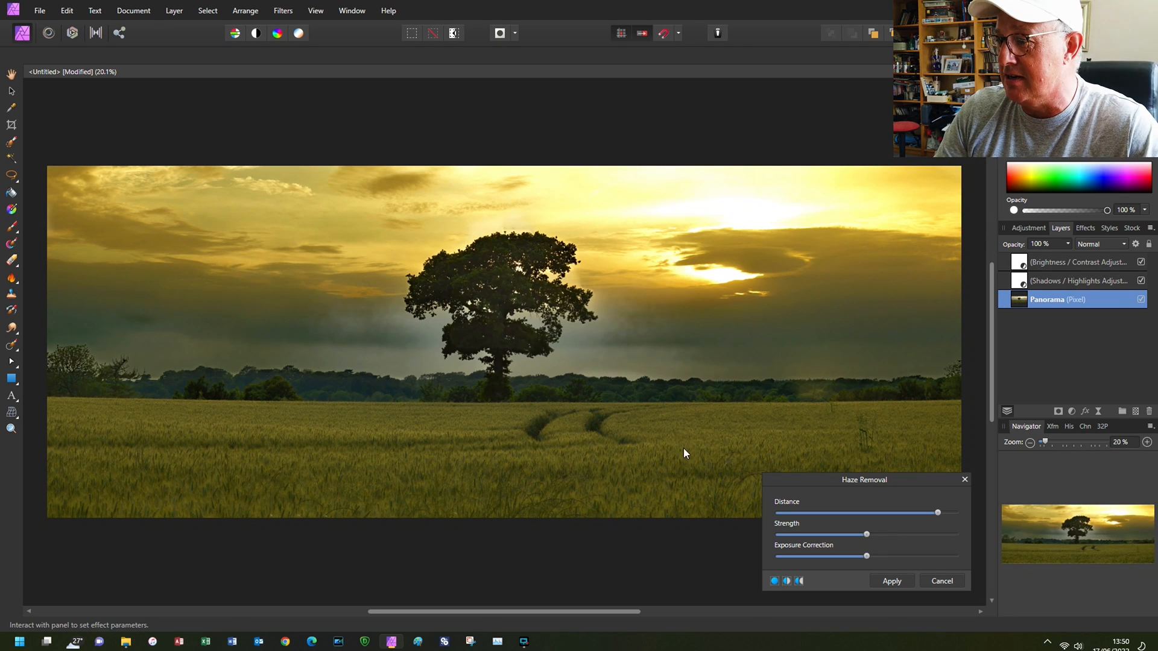
mouse_move(886, 513)
left_mouse_down()
mouse_move(798, 513)
mouse_move(913, 519)
mouse_move(798, 521)
mouse_move(886, 530)
mouse_move(797, 524)
mouse_move(894, 529)
left_mouse_up()
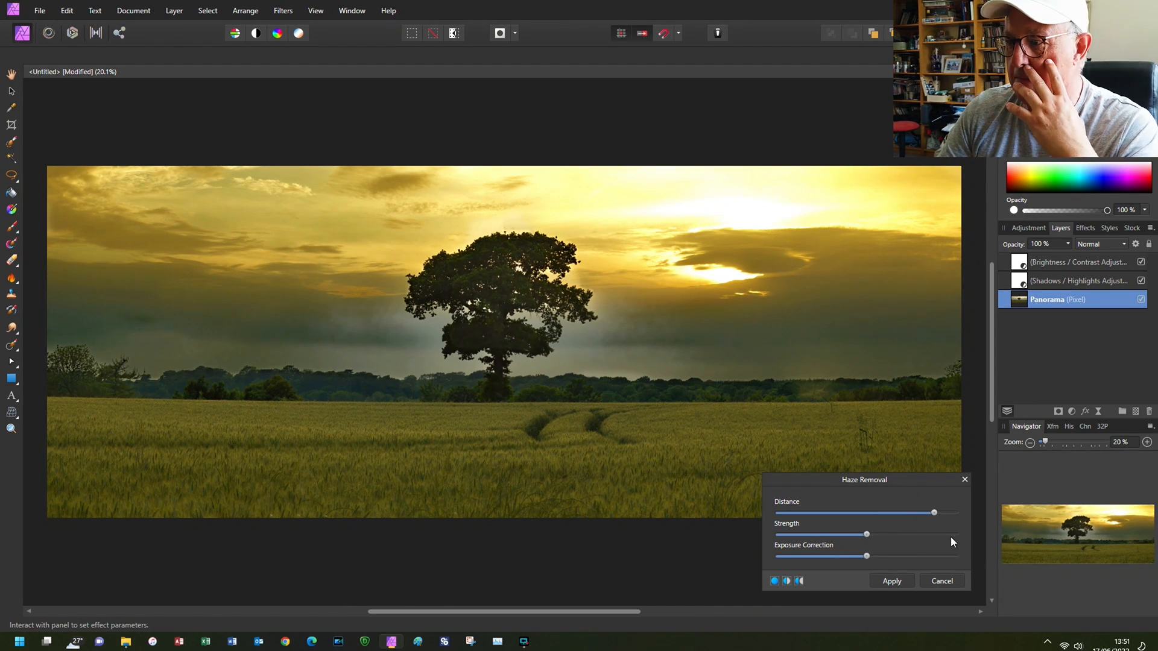
left_click_drag(934, 512, 796, 514)
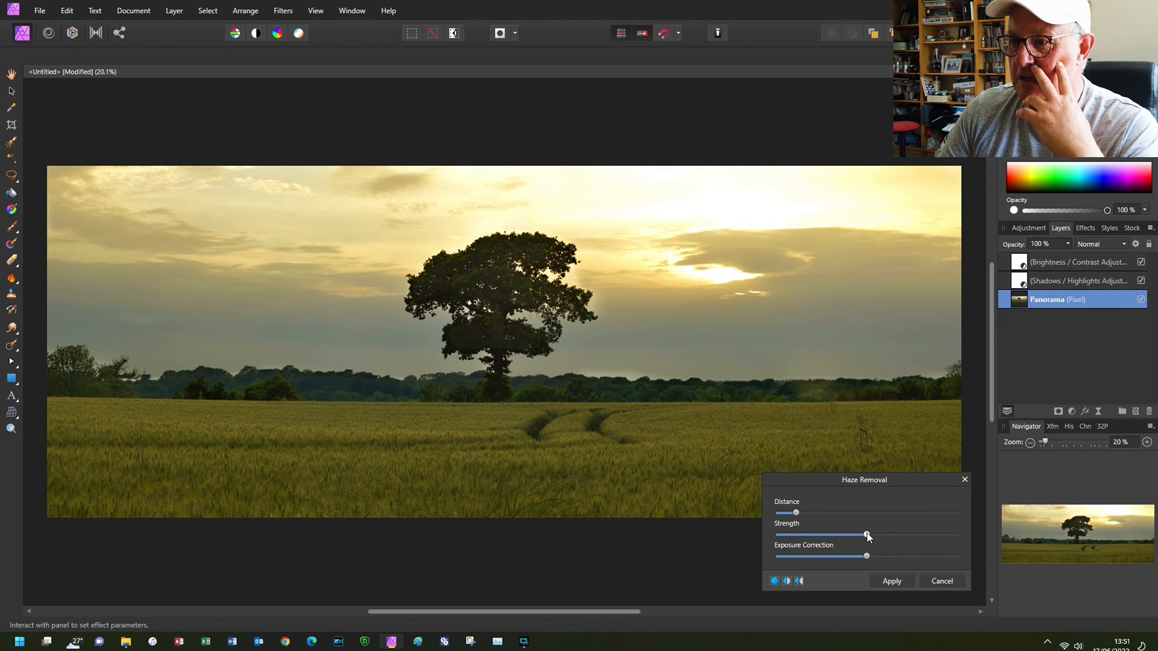
left_click_drag(867, 535, 806, 535)
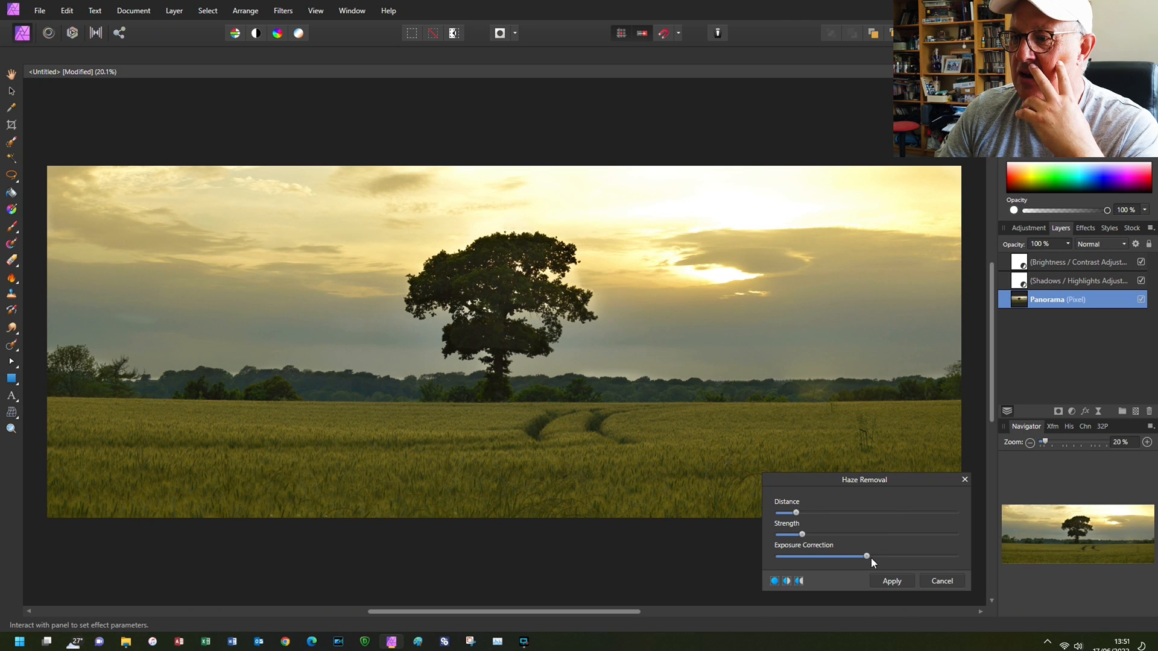
left_click_drag(867, 556, 942, 556)
left_click_drag(796, 512, 905, 512)
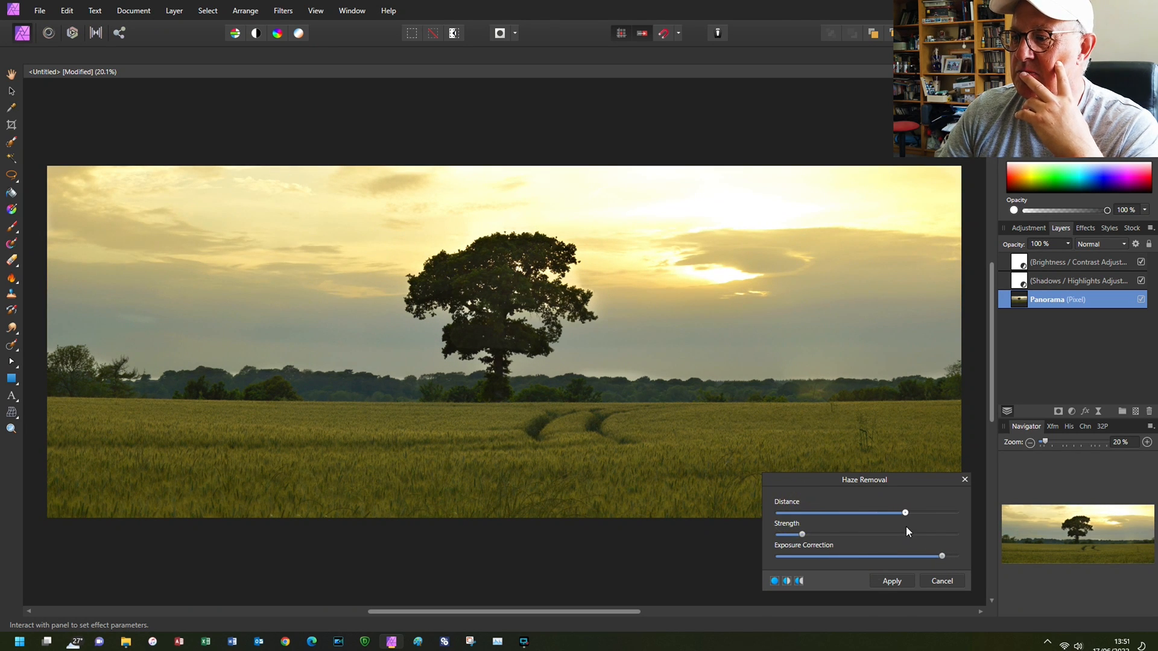
mouse_move(798, 537)
left_mouse_down()
mouse_move(950, 556)
mouse_move(803, 548)
left_mouse_up()
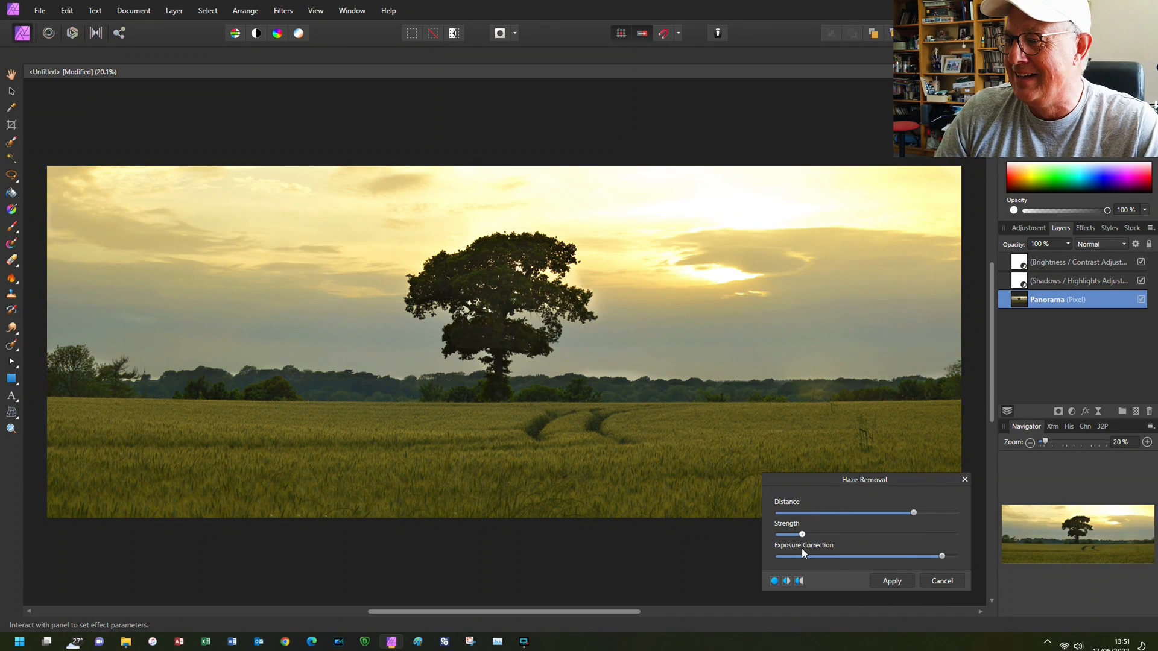
left_click(944, 583)
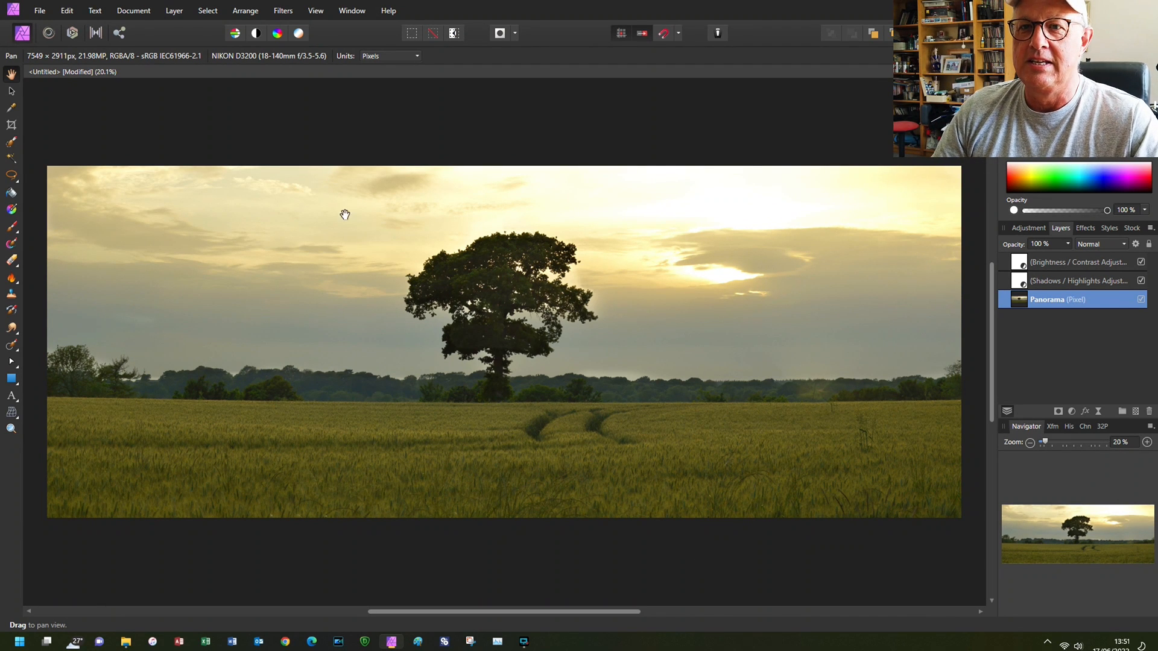
- Export the whole panorama as a best-quality JPEG named Pano1.jpg in the Images for Pano folder
left_click(46, 14)
left_click(106, 299)
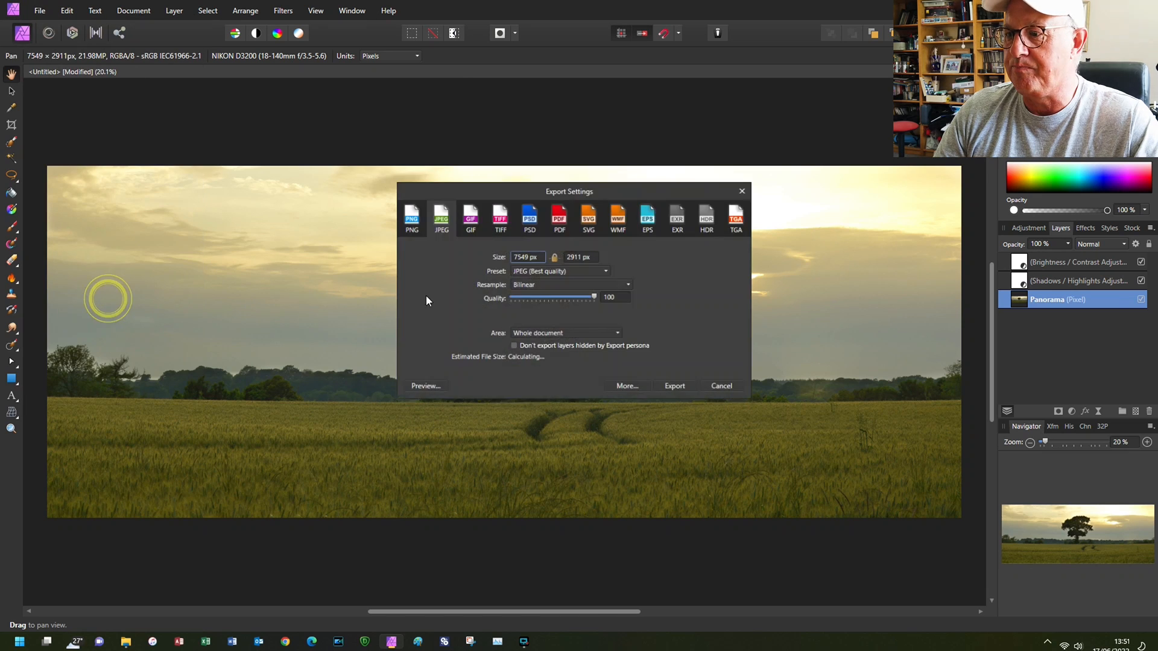
left_click(677, 388)
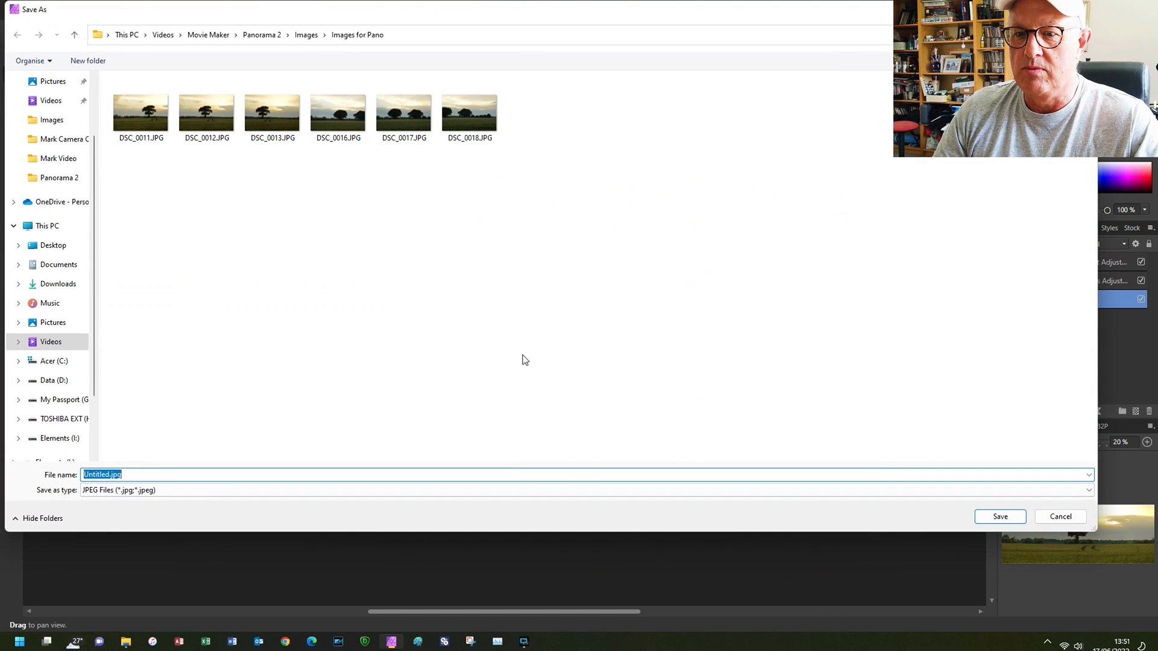
double_click(110, 476)
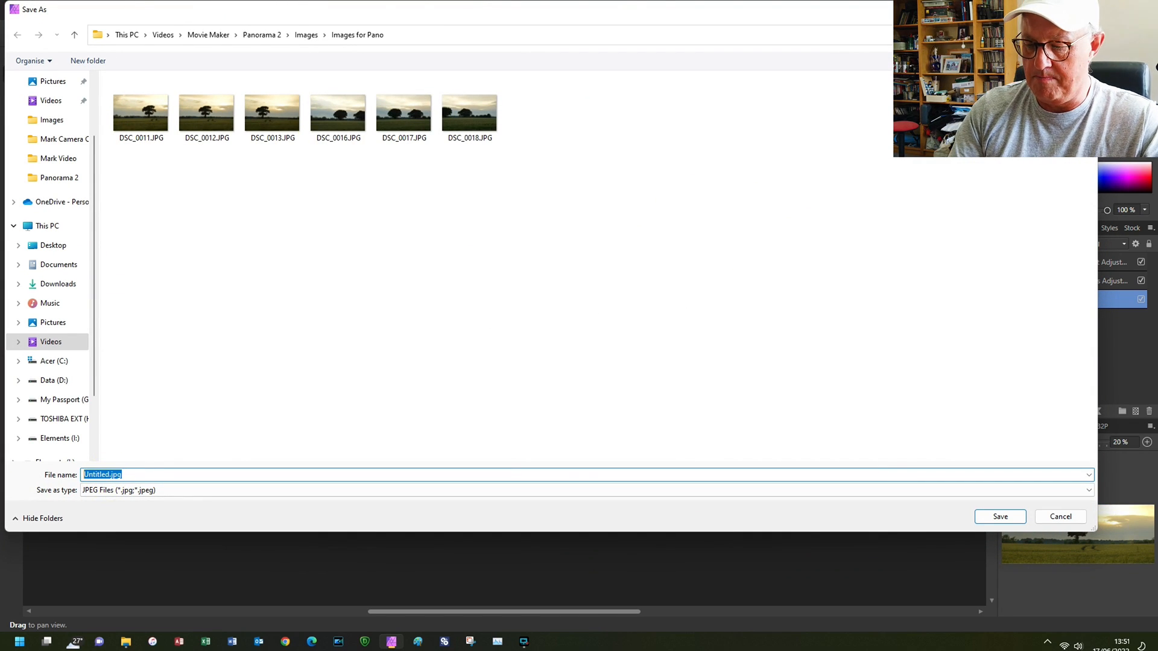
key("Home")
key("Delete")
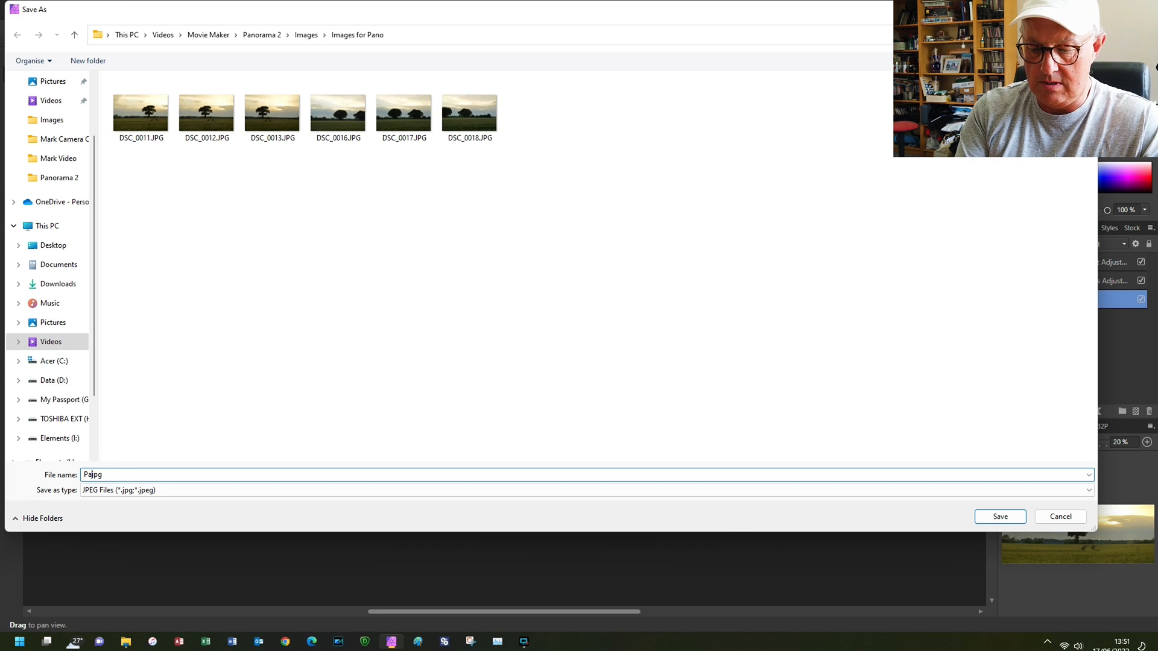
type("Pamo1")
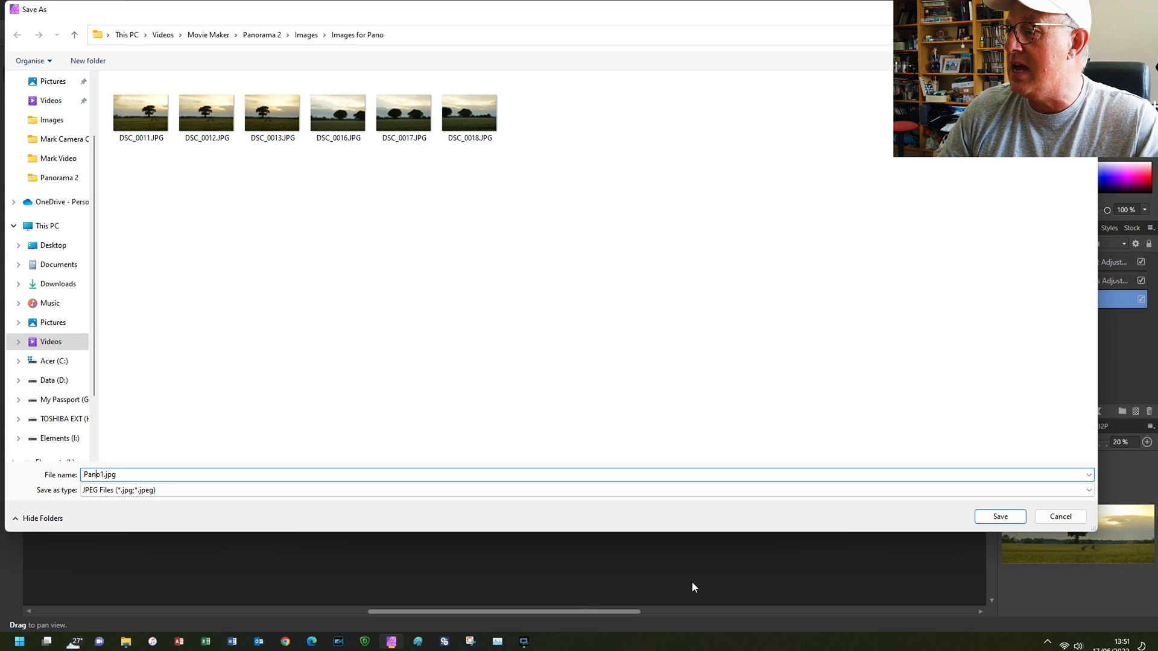
left_click(1000, 516)
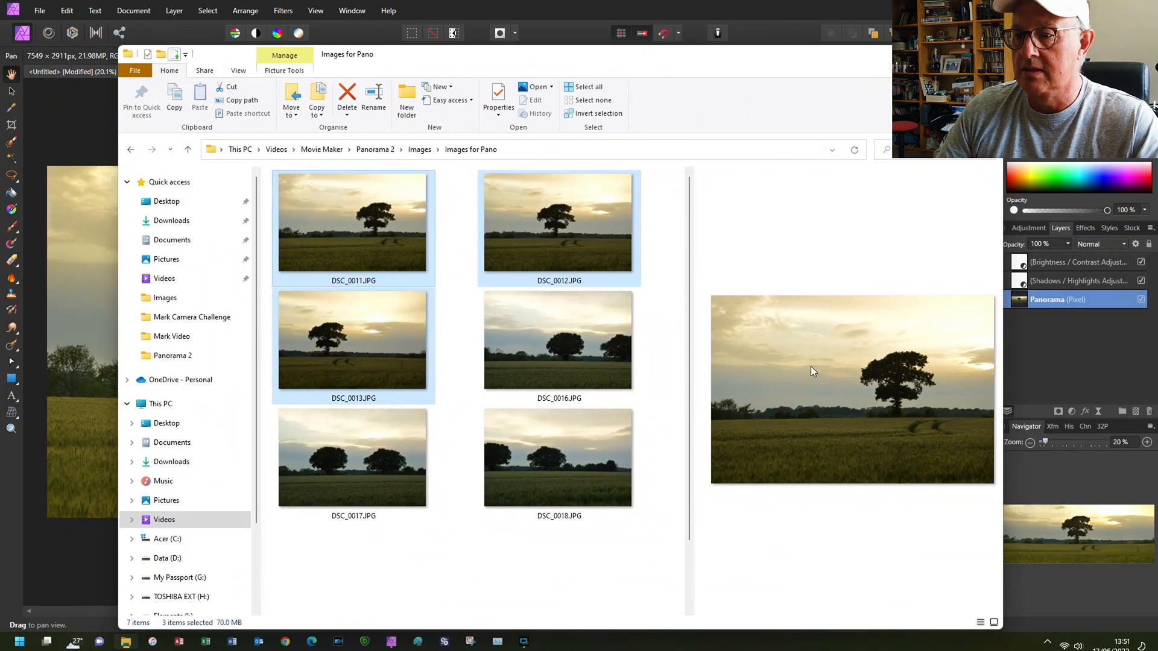
- Compare the exported Pano1.jpg with the source photos DSC_0011, DSC_0012 and DSC_0013 in File Explorer's preview
scroll(619, 415, "down", 2)
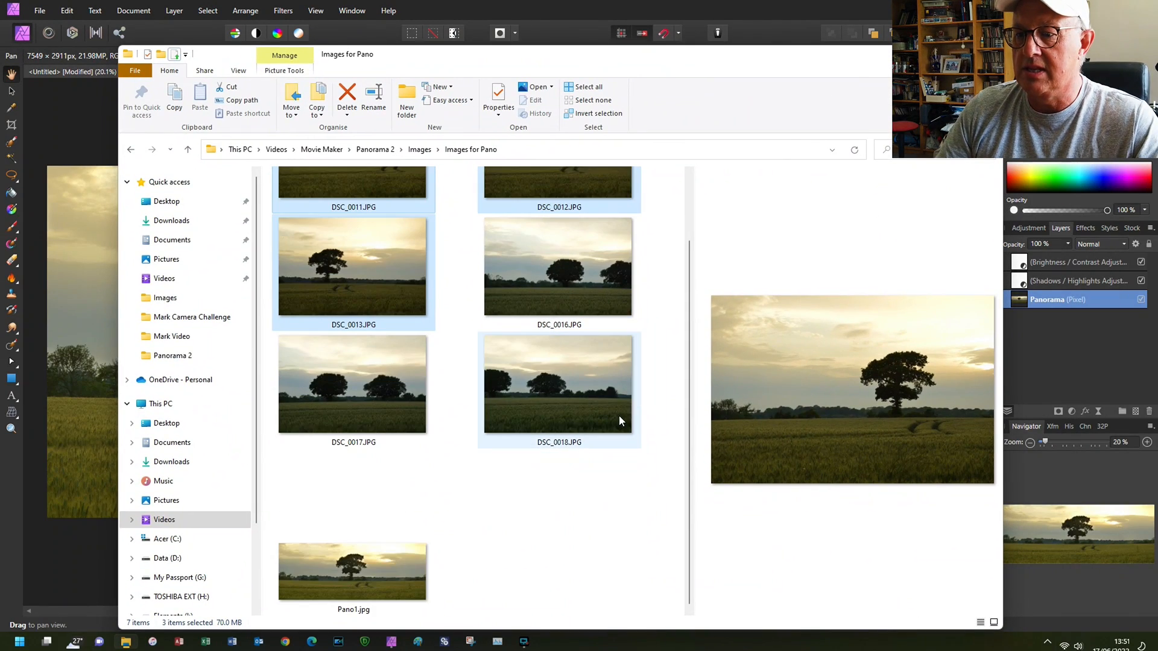
left_click(360, 570)
scroll(494, 500, "up", 2)
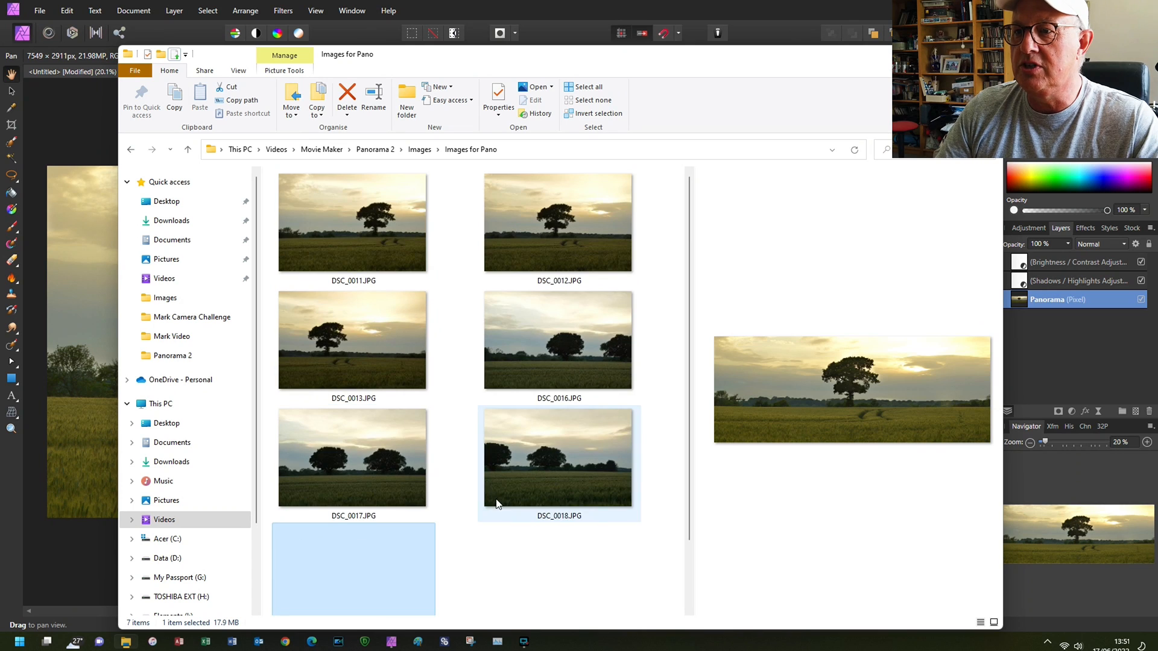
left_click(396, 240)
left_click(536, 233)
left_click(381, 342)
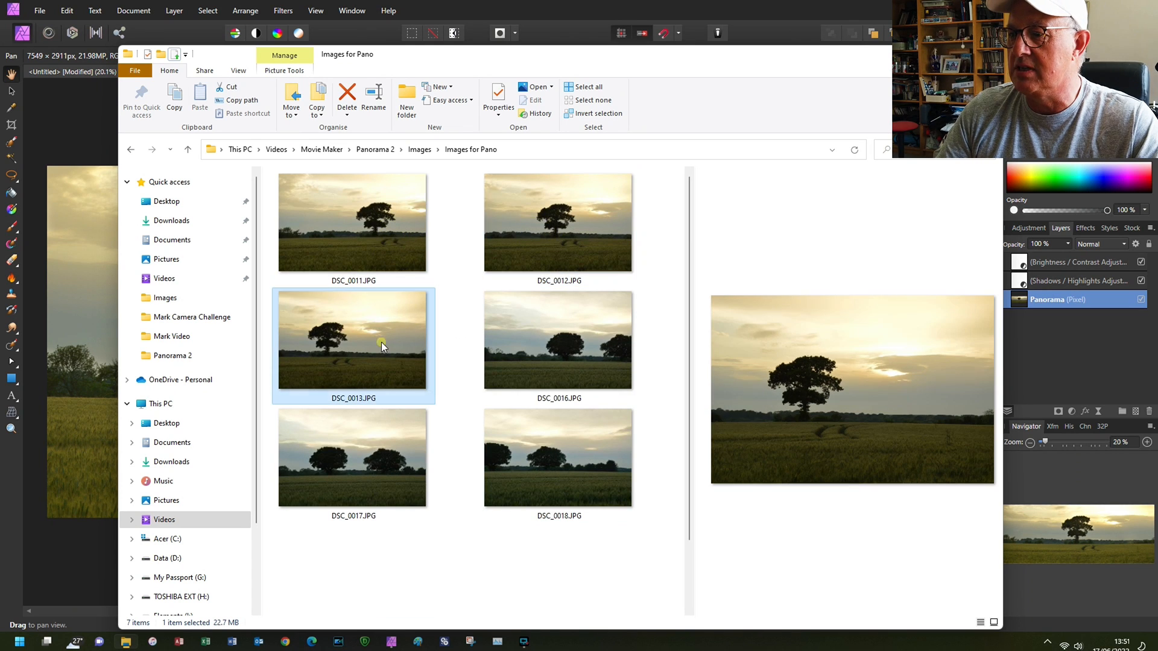
scroll(488, 406, "down", 1)
left_click(365, 575)
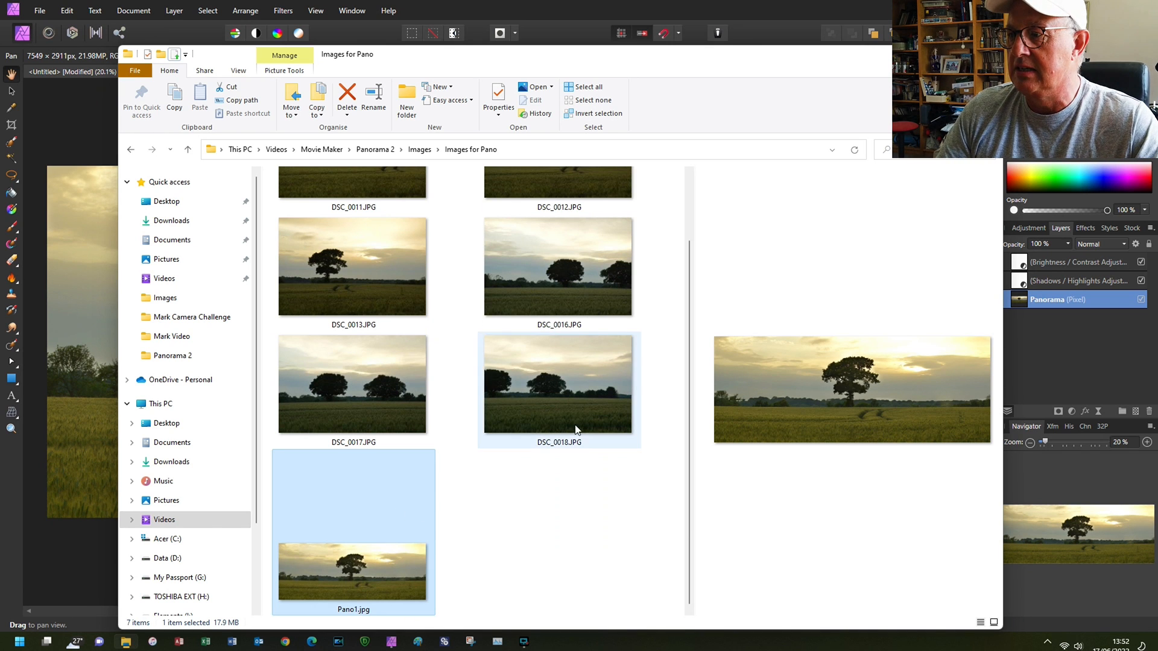
left_click(824, 55)
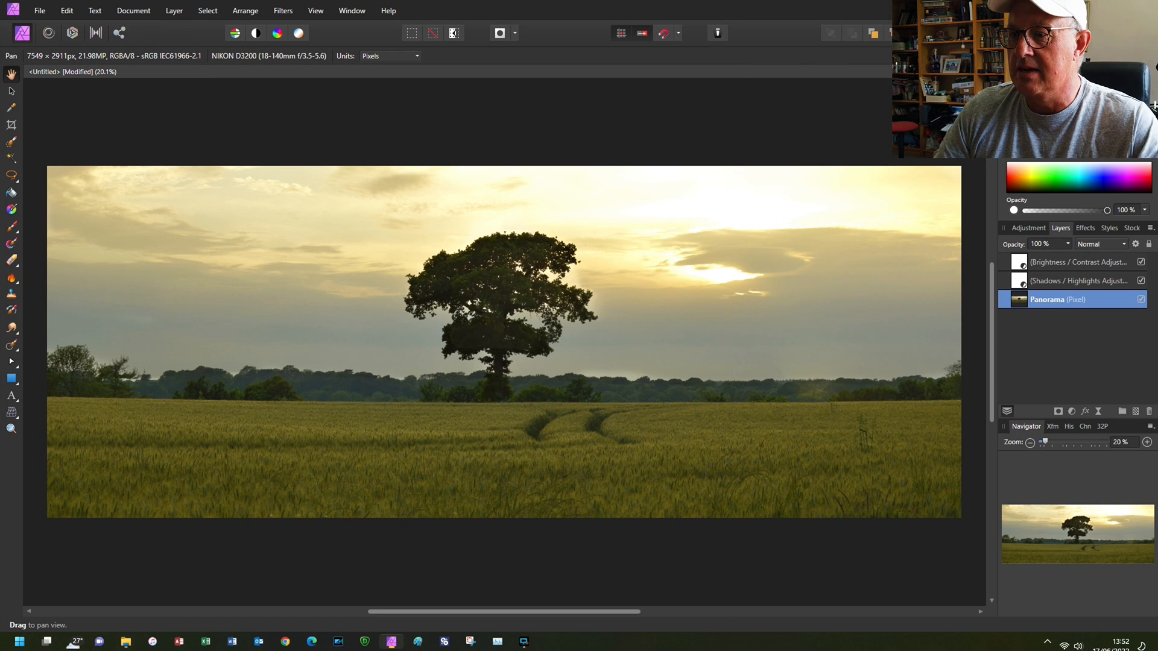
- Close the finished single-tree panorama document and start a new panorama
key("ctrl+w")
left_click(576, 331)
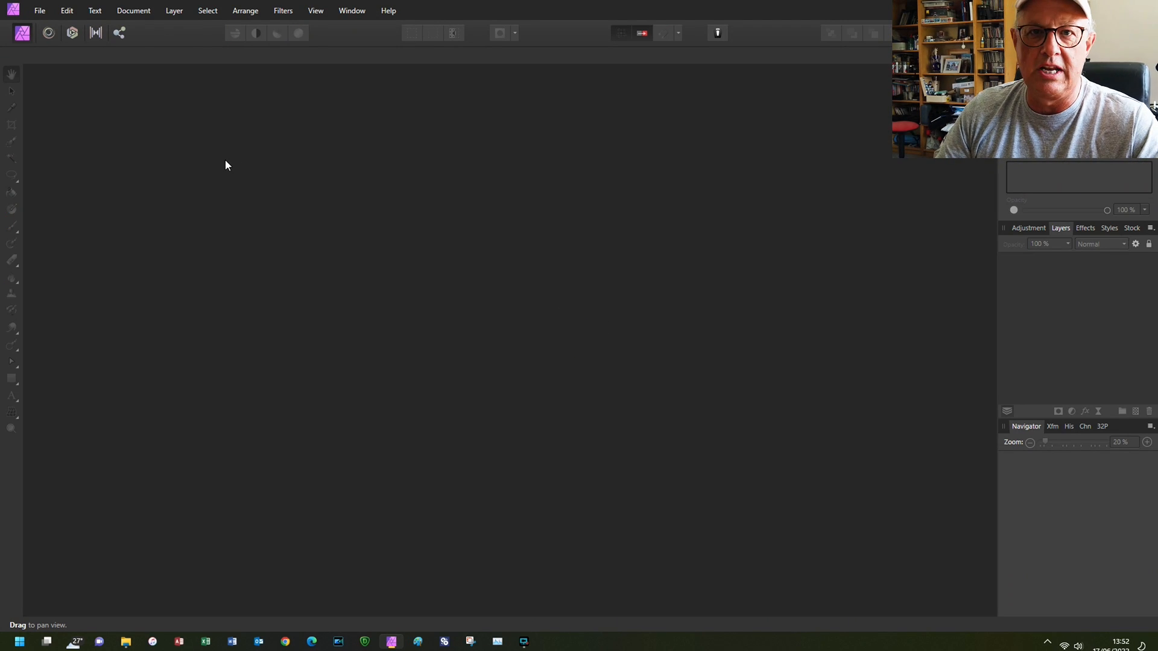
left_click(40, 10)
left_click(64, 66)
- Add DSC_0016.JPG, DSC_0017.JPG and DSC_0018.JPG from the Images for Pano folder and stitch them into a panorama
left_click(405, 431)
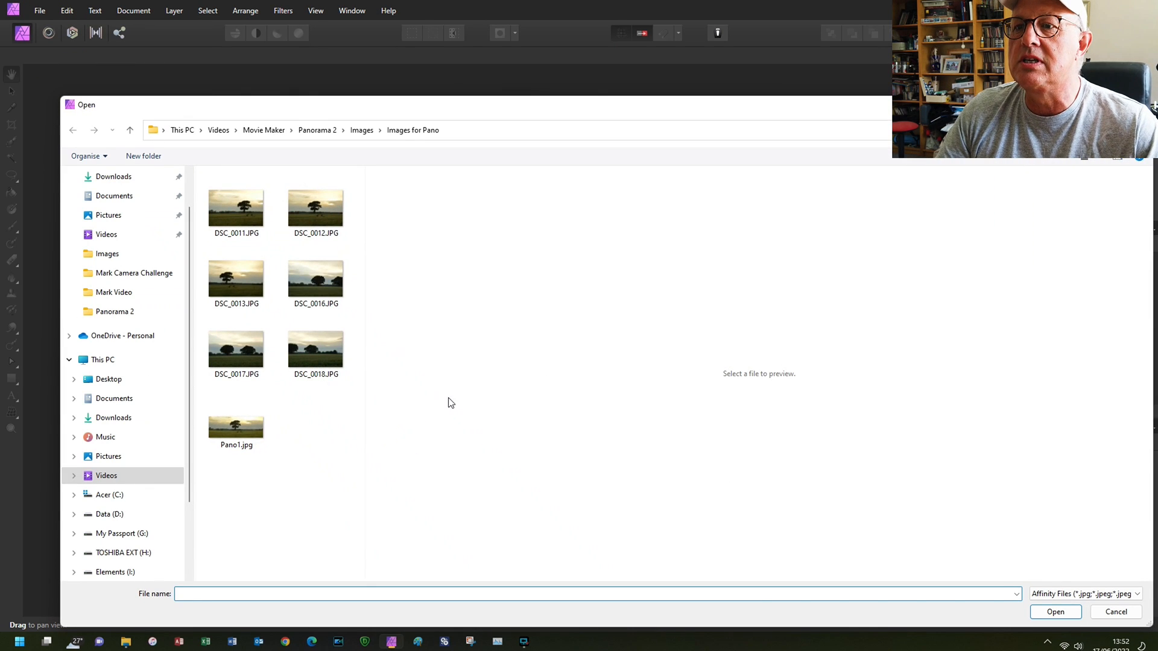
left_click(315, 277)
left_click(252, 359, "ctrl")
left_click(316, 350, "ctrl")
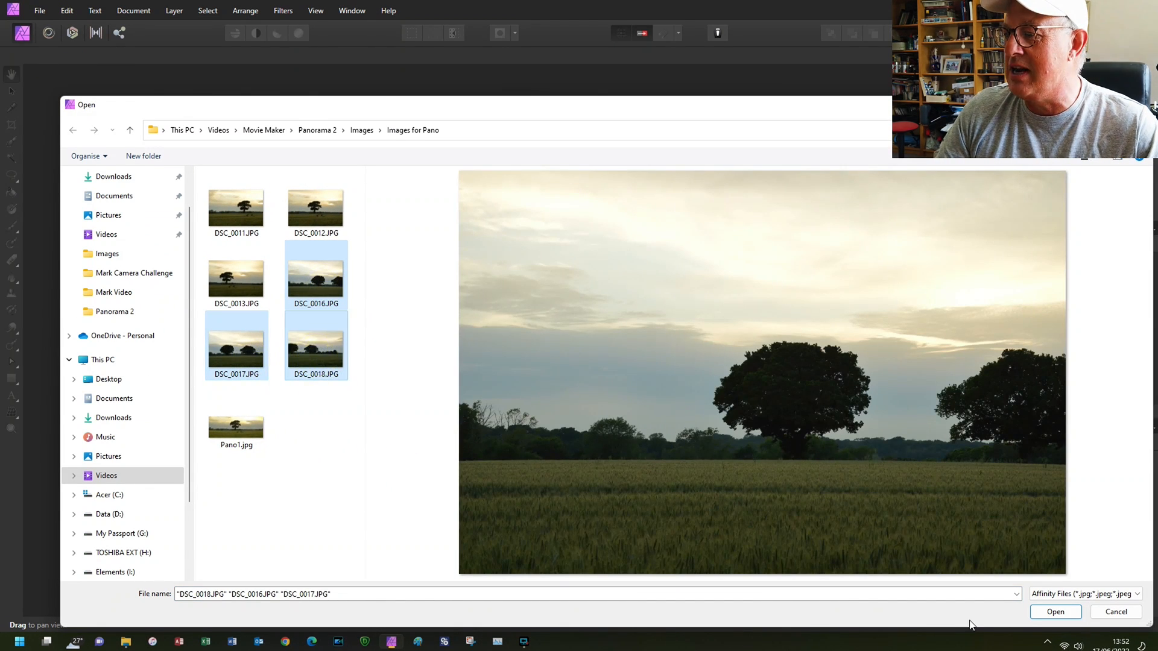
left_click(1070, 612)
left_click(529, 437)
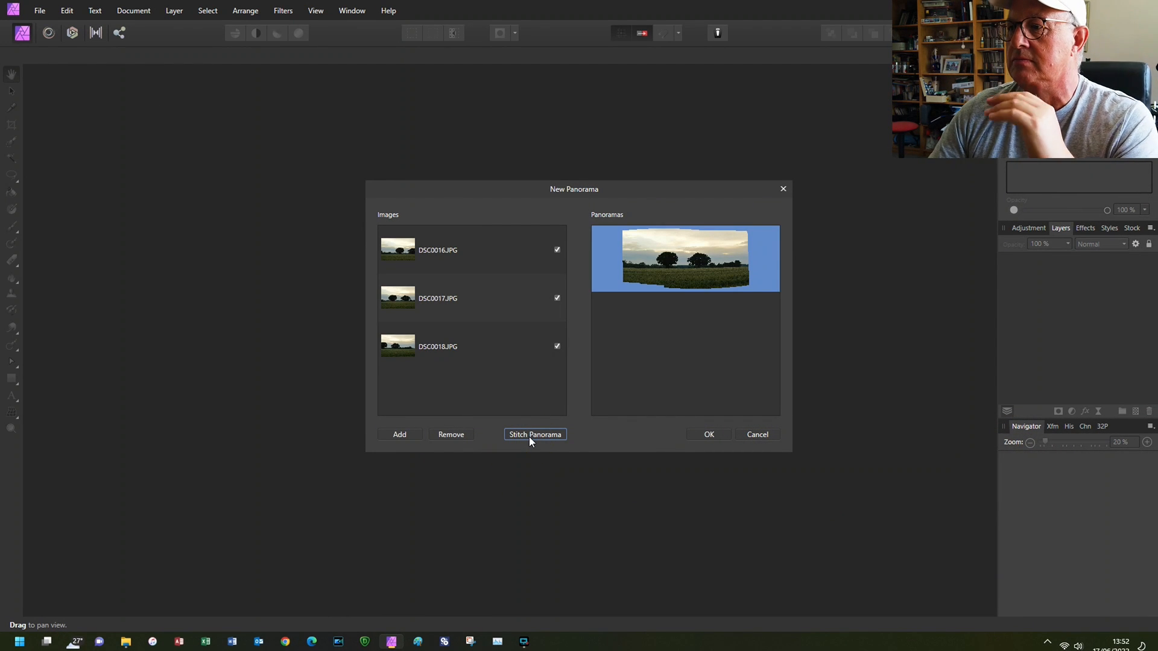
left_click(708, 434)
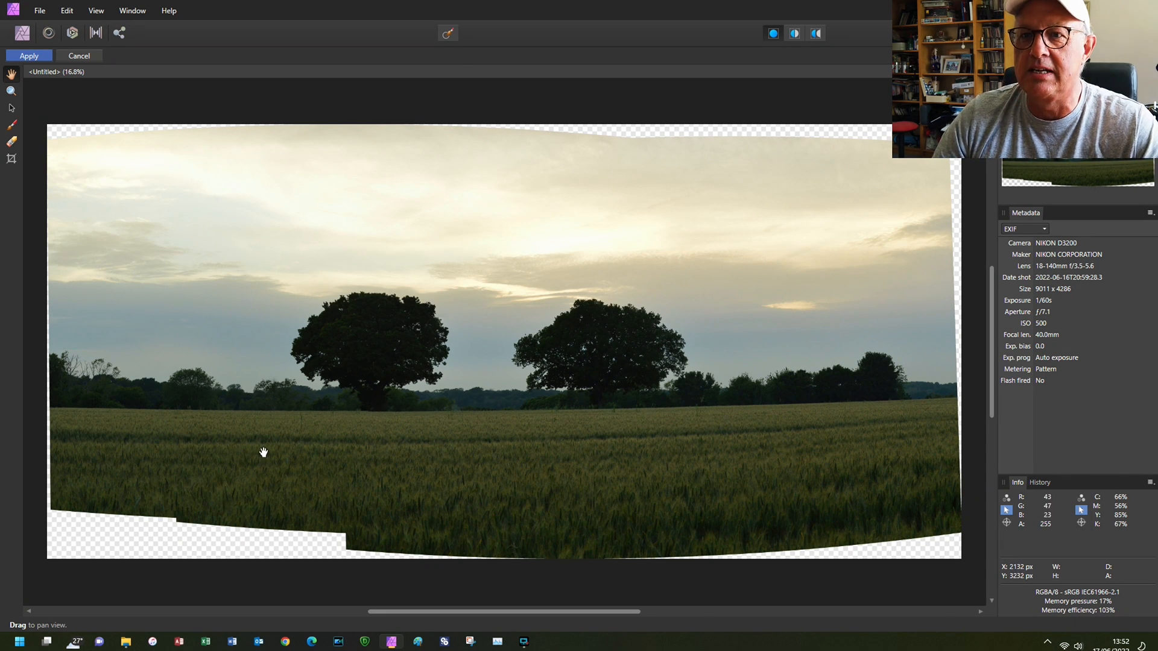
- Crop the stitched two-tree panorama inside its transparent edges to about 8785 × 3596 px and apply the stitch
left_click(11, 159)
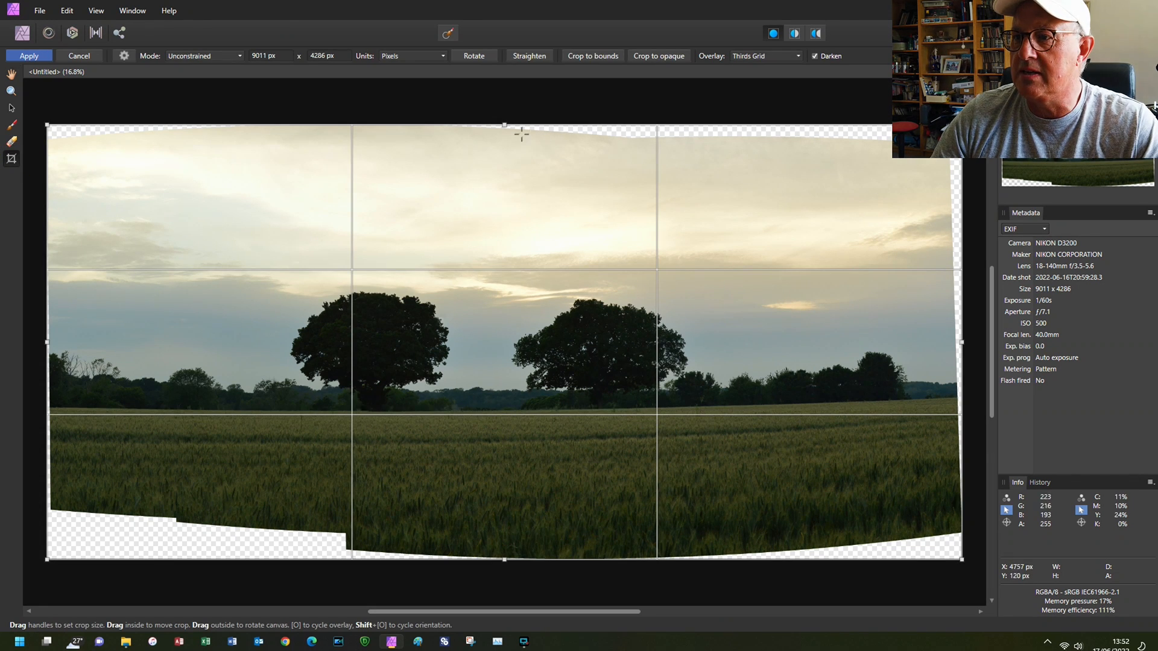
left_click_drag(505, 125, 505, 145)
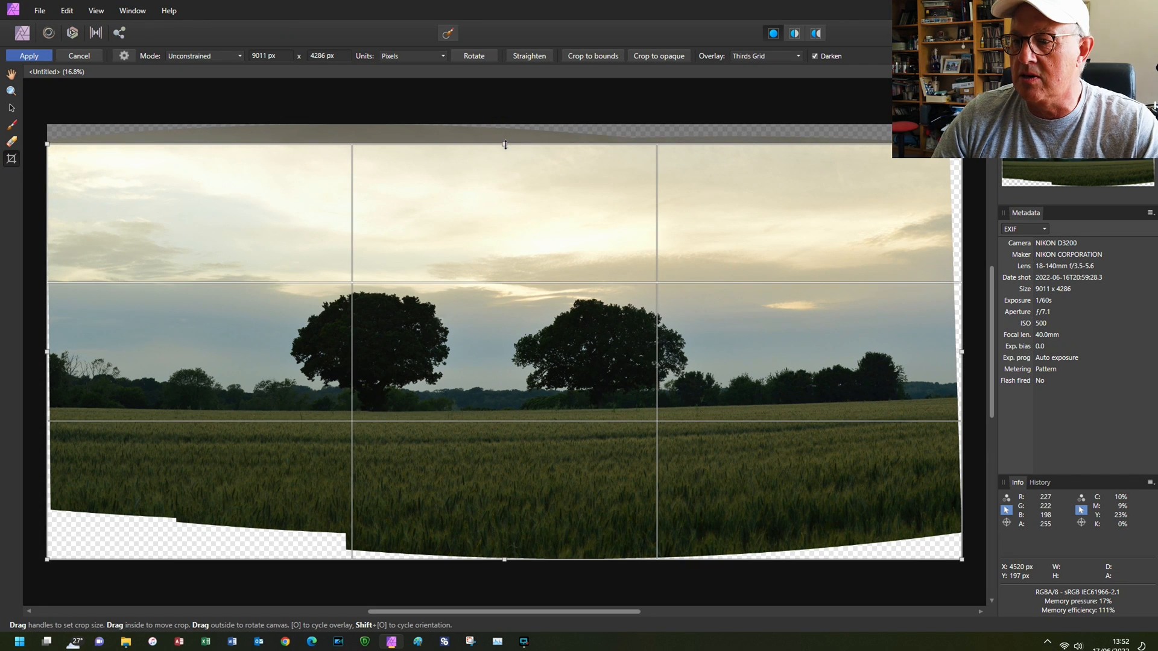
left_click_drag(505, 559, 506, 508)
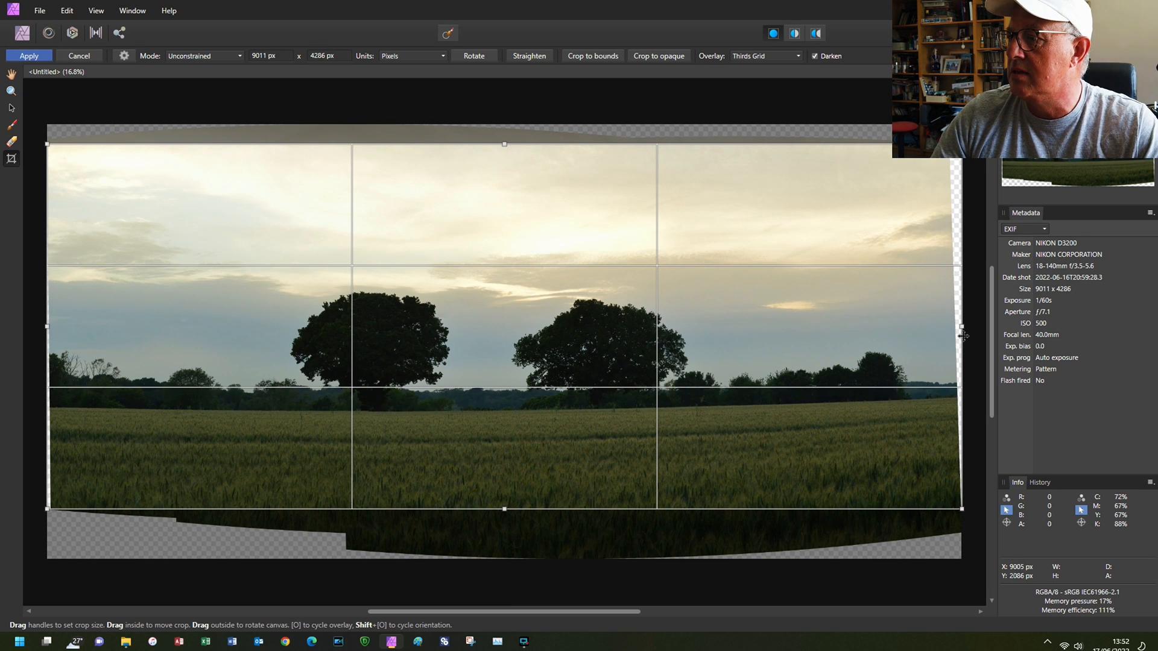
left_click_drag(961, 326, 946, 326)
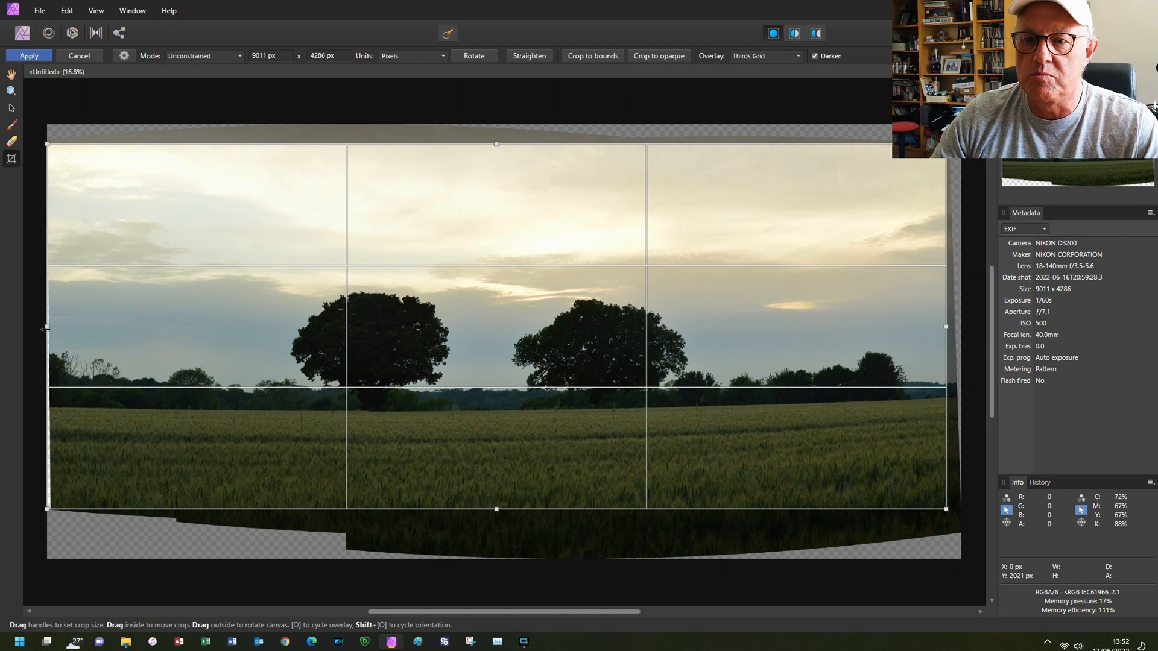
left_click_drag(48, 327, 52, 327)
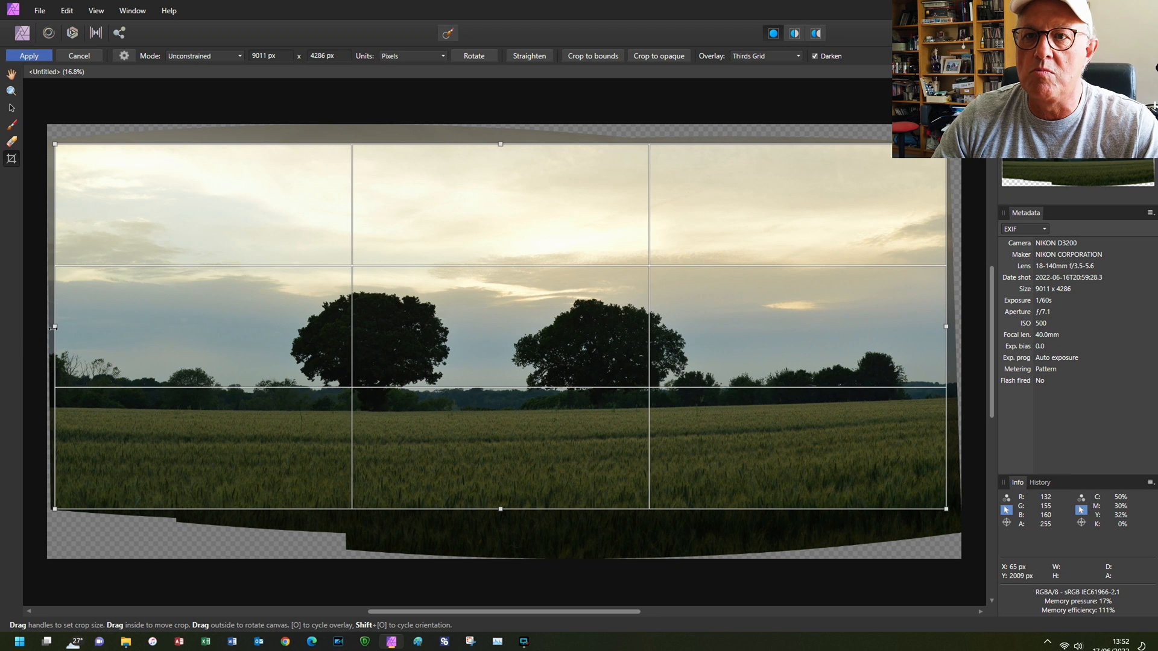
left_click(30, 56)
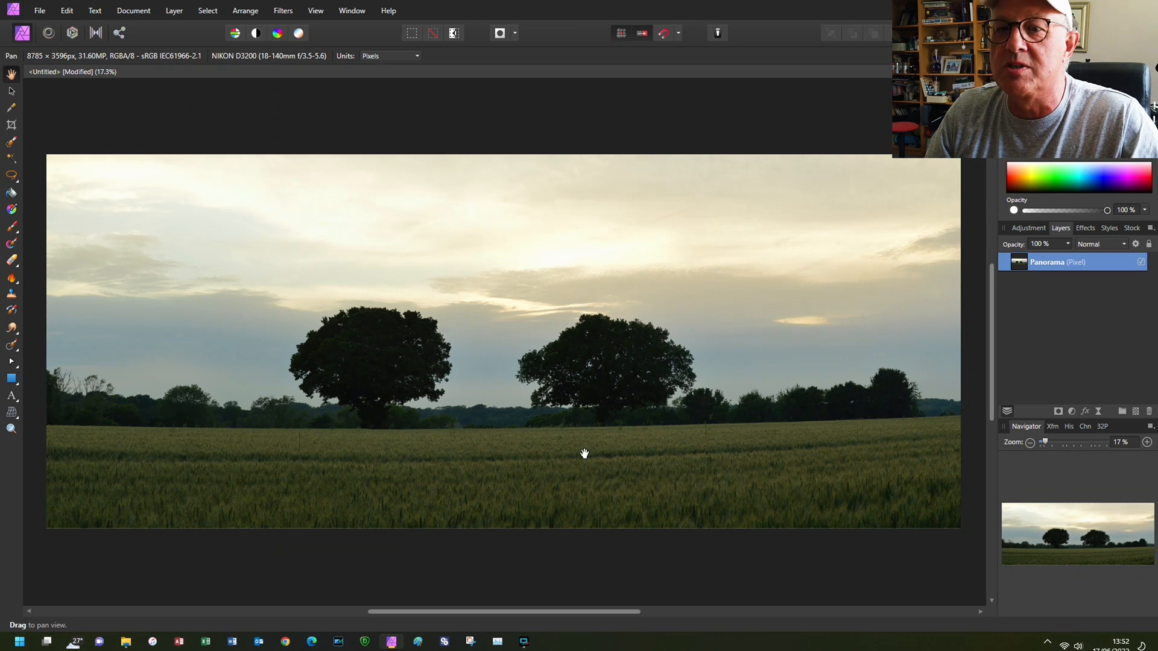
- Try to level the sloping field line with the single-plane Perspective tool by moving the panorama's right-hand corners, and cancel it
left_click(18, 418)
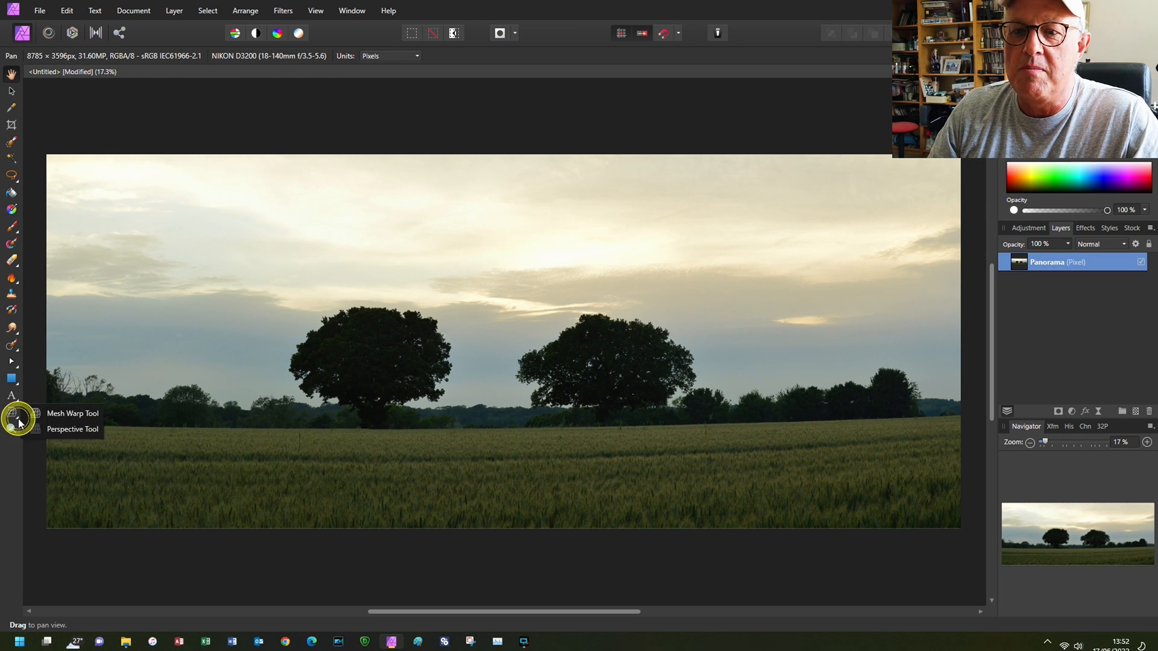
left_click(56, 427)
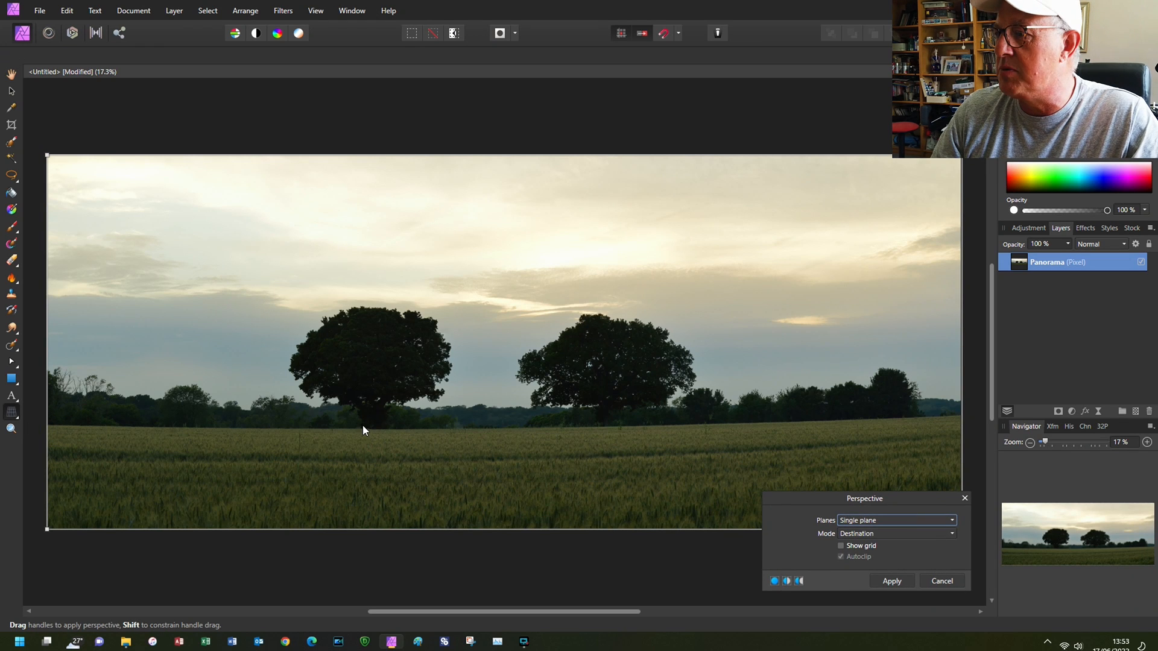
left_click_drag(916, 498, 610, 25)
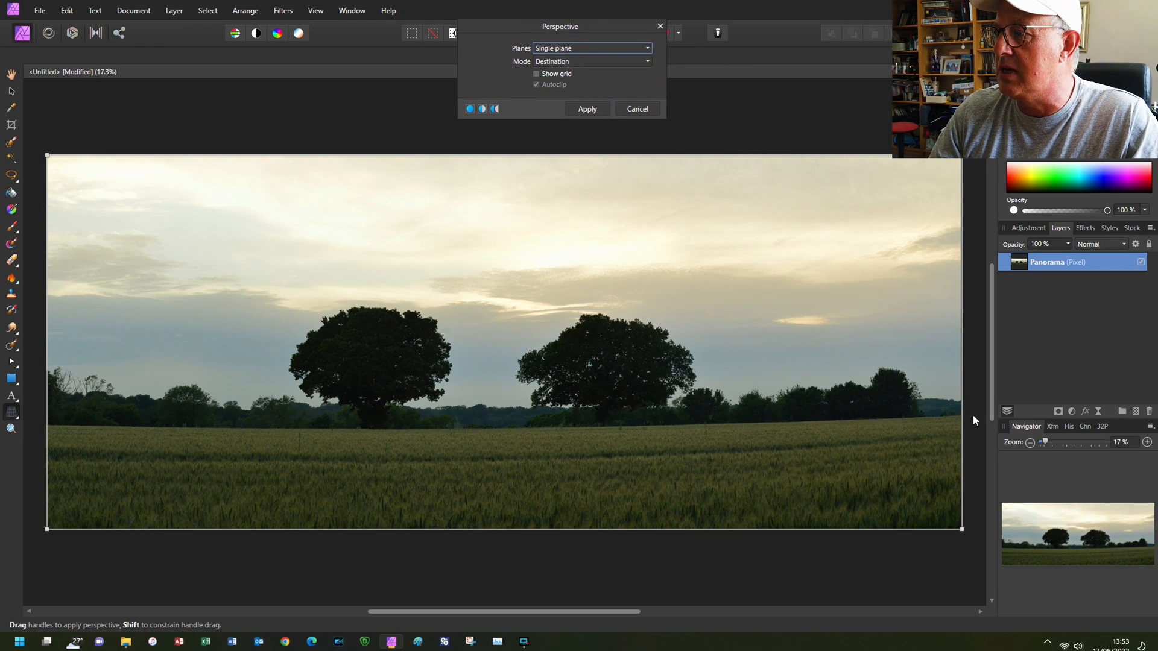
left_click(963, 313)
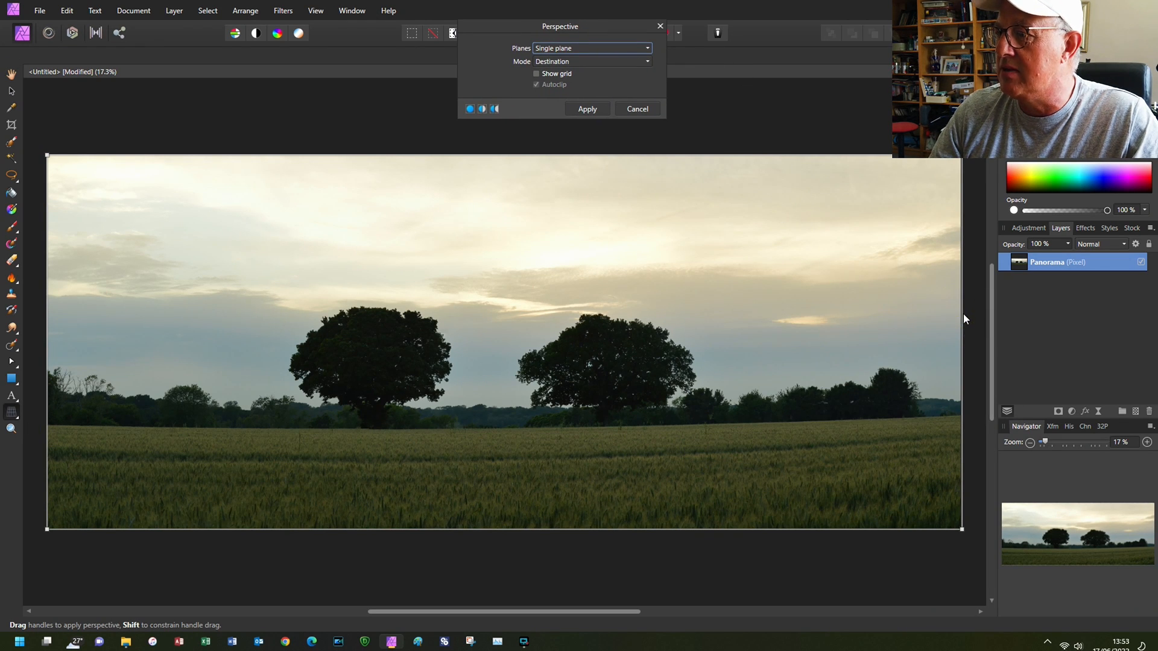
left_click(962, 317)
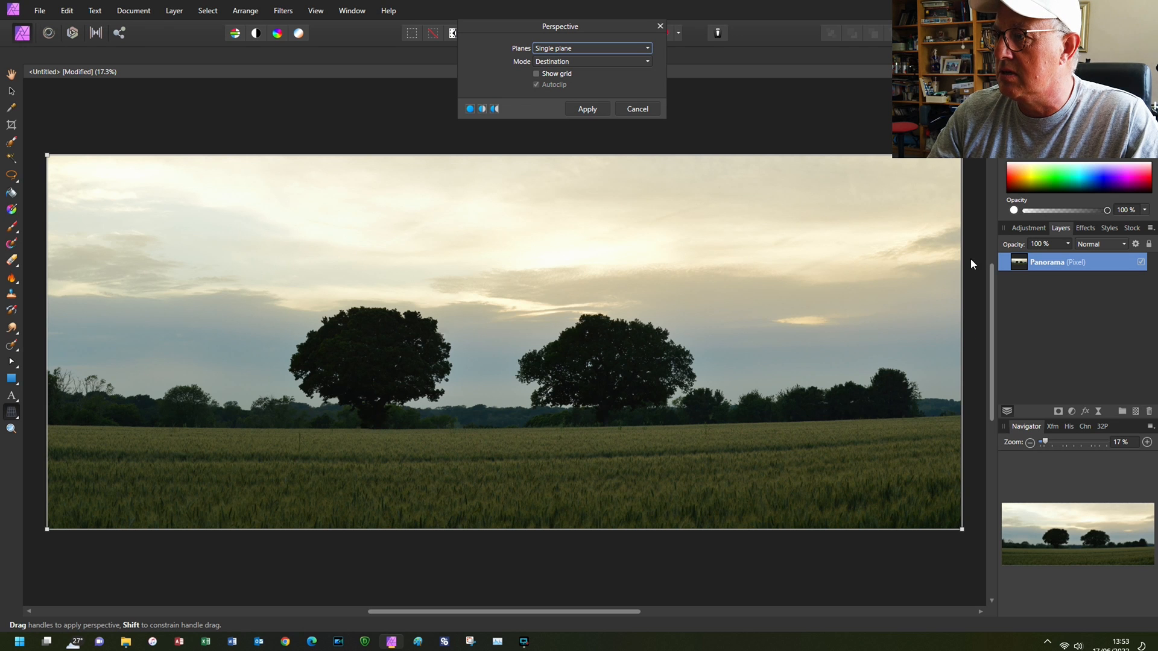
left_click_drag(963, 160, 968, 185)
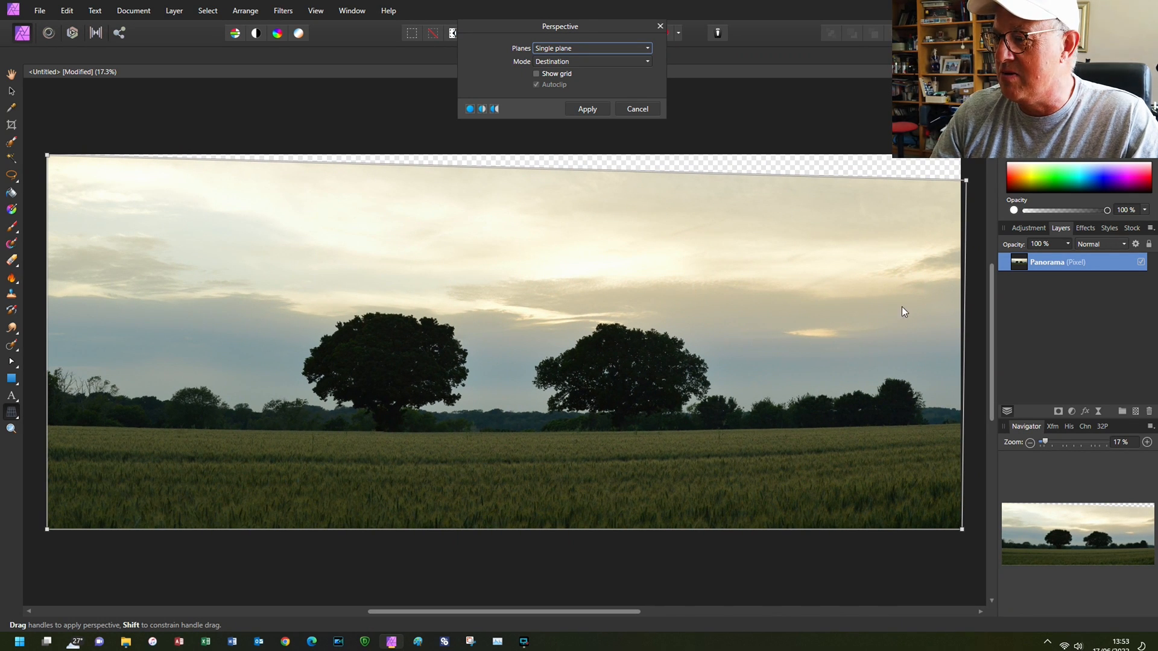
left_click_drag(959, 530, 929, 535)
left_click(637, 108)
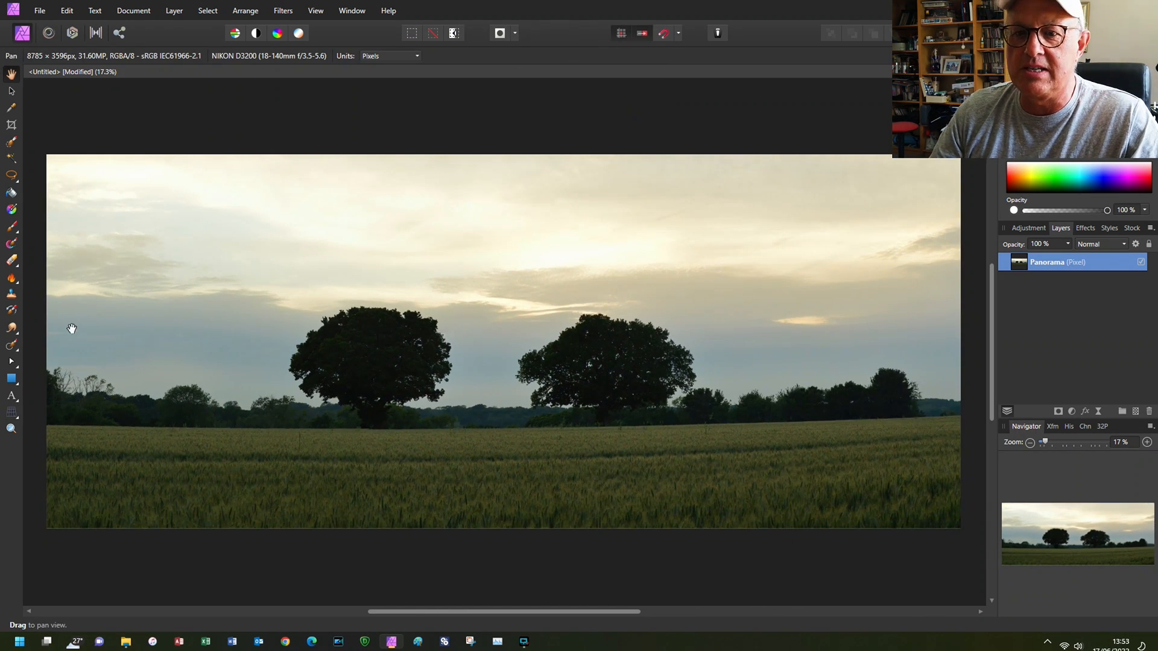
- Level the field line with the Mesh Warp tool by pulling the panorama's right and left edges slightly down at horizon height
left_click(9, 416)
left_click(43, 412)
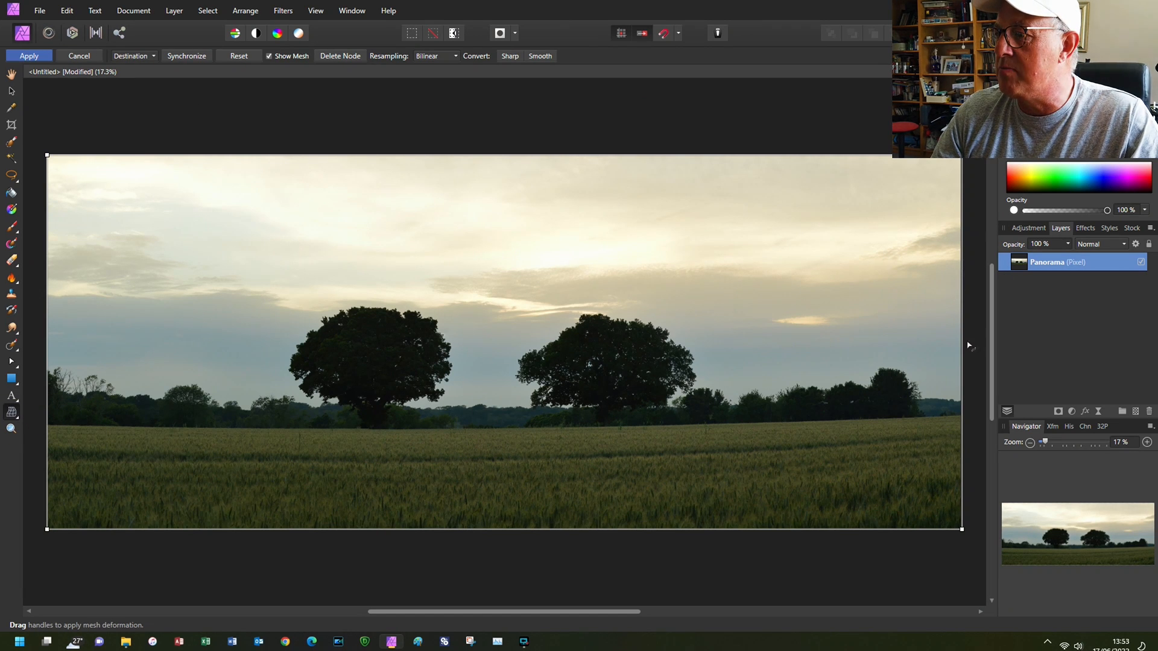
left_click_drag(963, 401, 965, 417)
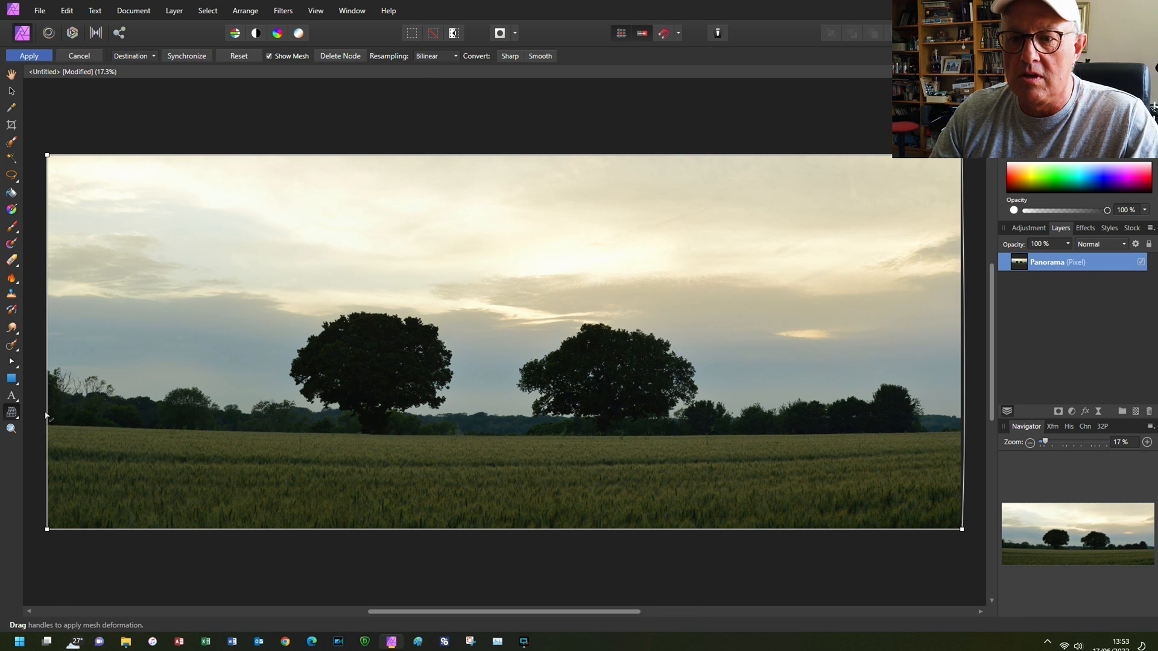
left_click_drag(48, 415, 44, 424)
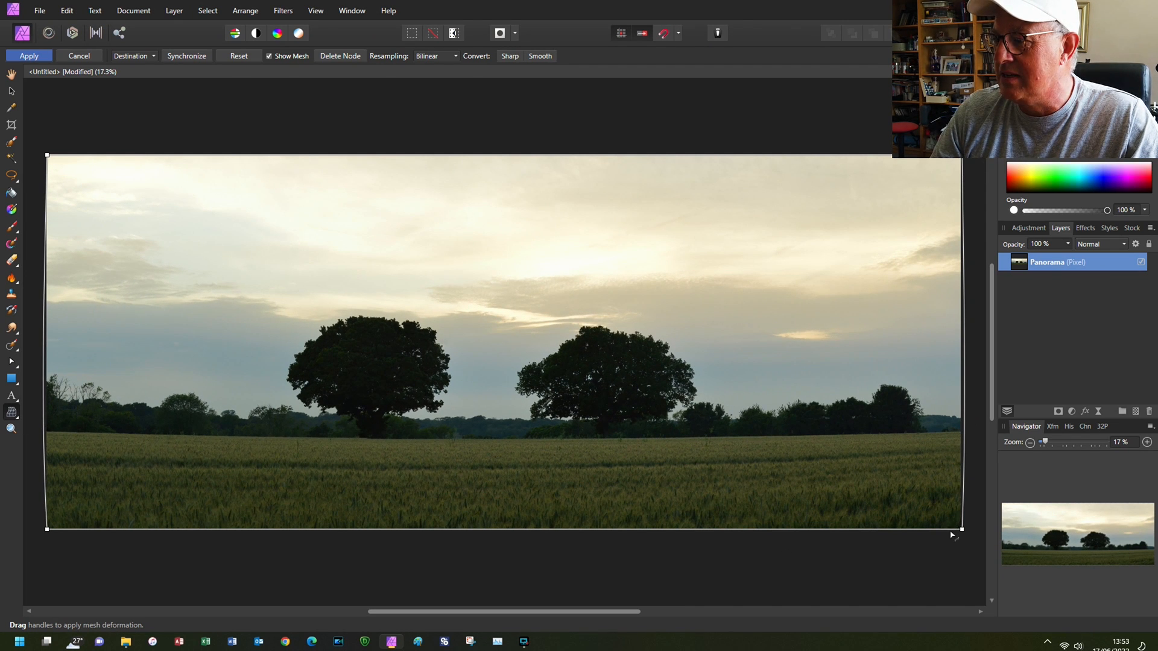
- Adjust the curve of the panorama's lower edge in several places and apply the mesh warp
mouse_move(949, 531)
left_mouse_down()
mouse_move(951, 561)
mouse_move(948, 532)
left_mouse_up()
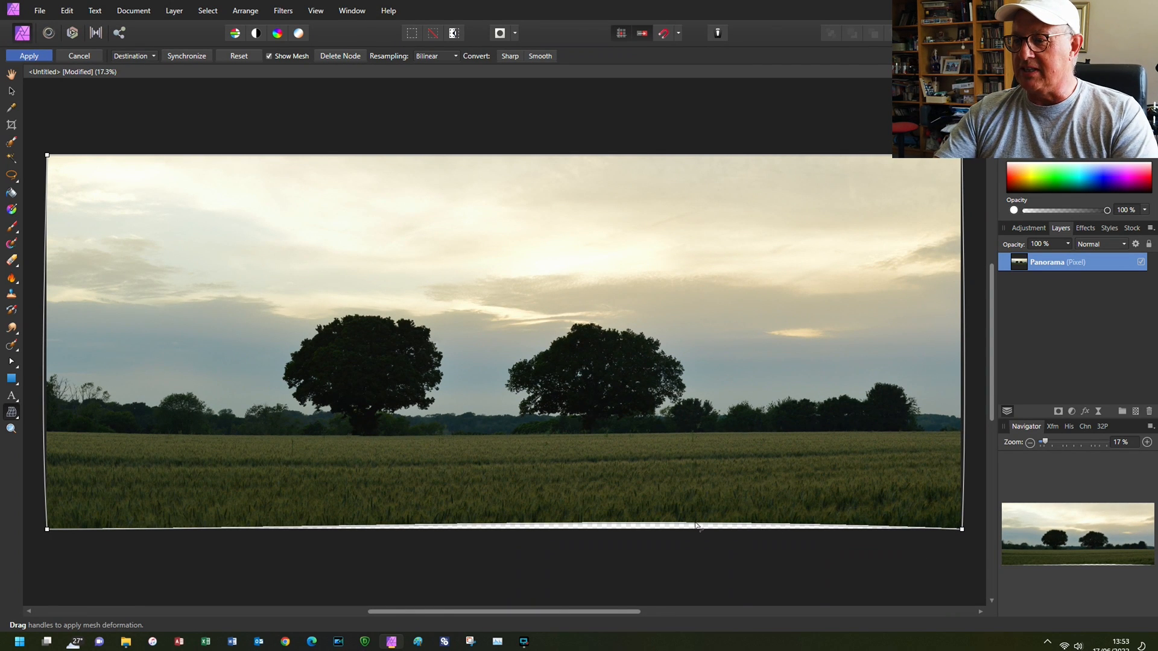
left_click_drag(696, 523, 695, 524)
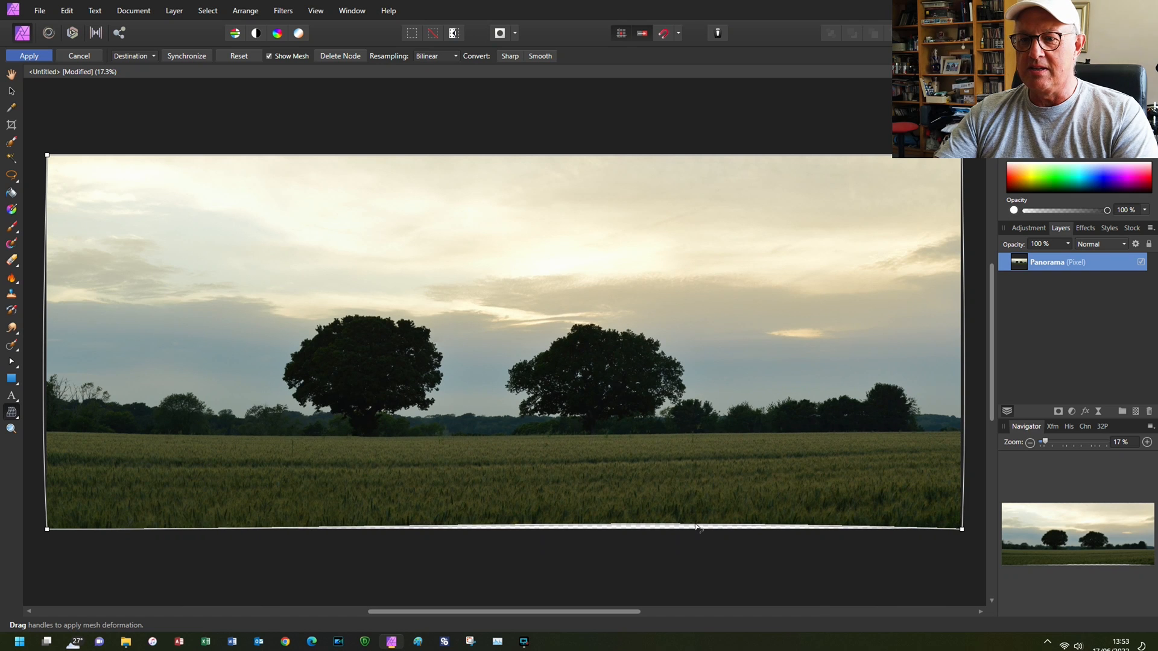
left_click_drag(156, 531, 140, 534)
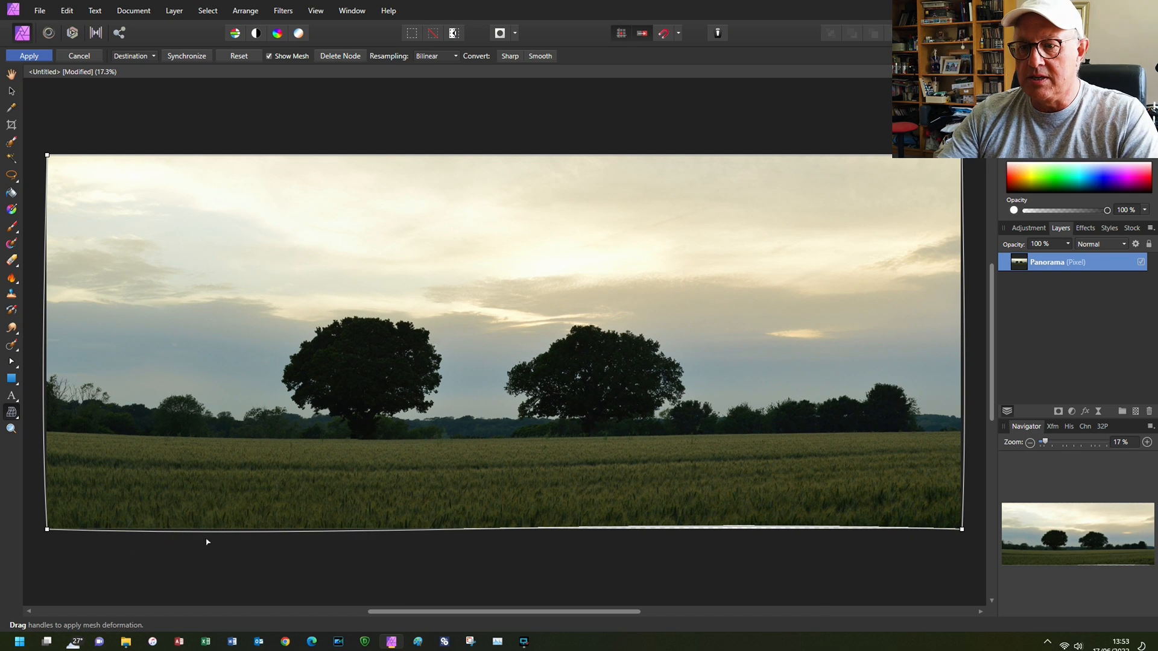
left_click_drag(252, 536, 251, 532)
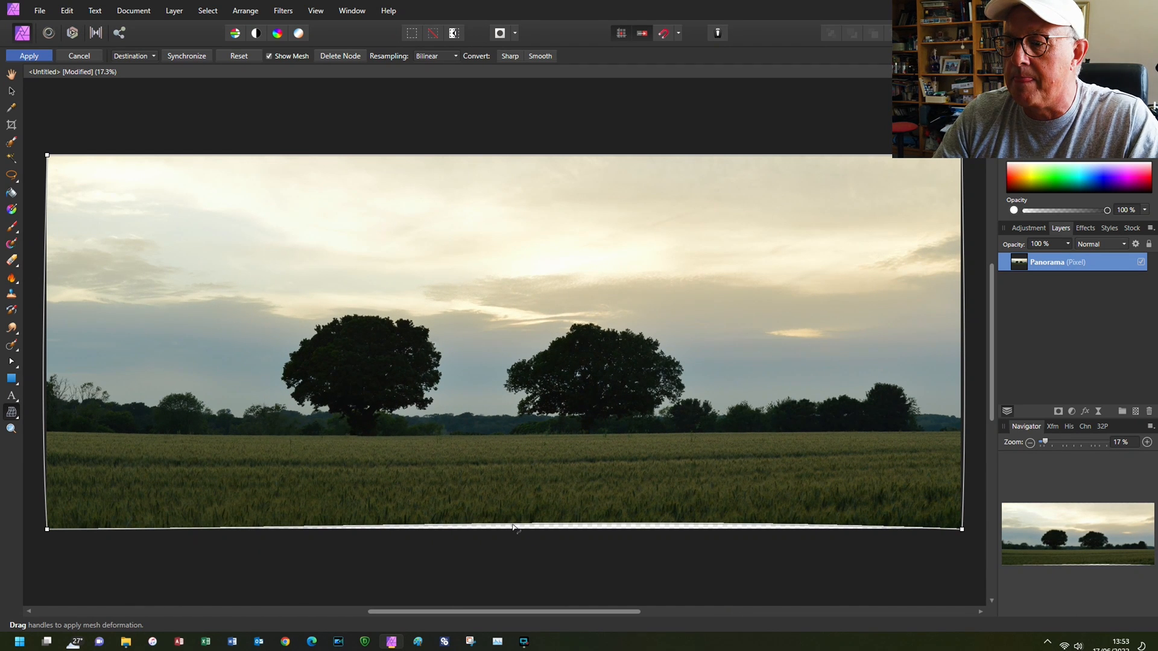
left_click_drag(512, 529, 513, 529)
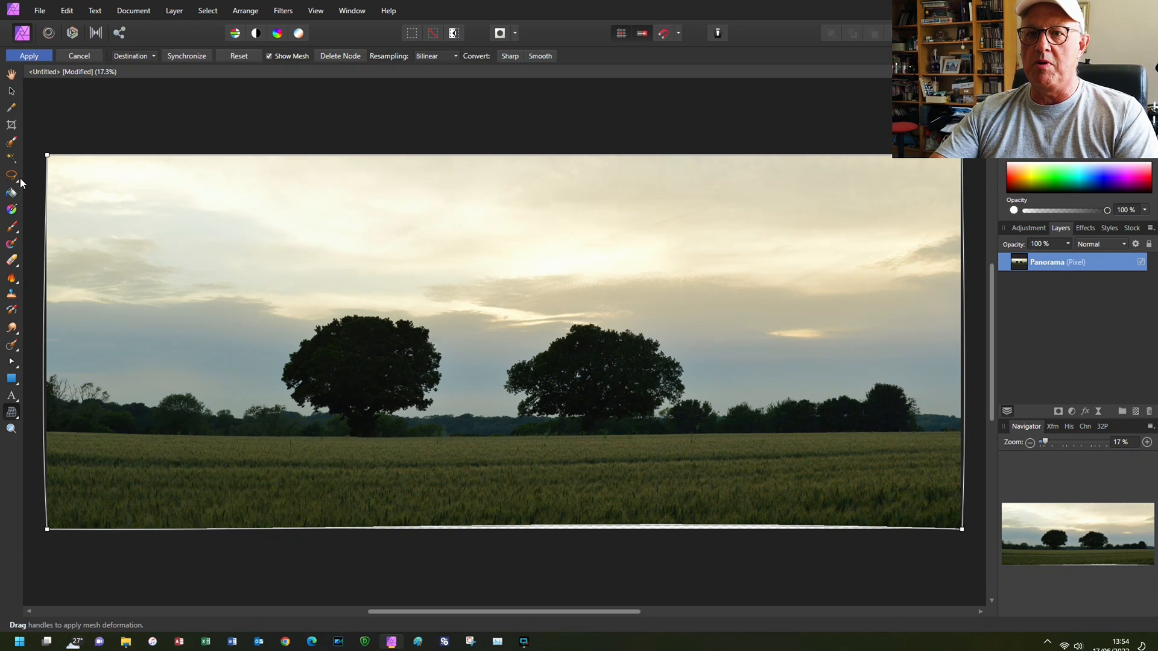
left_click(38, 59)
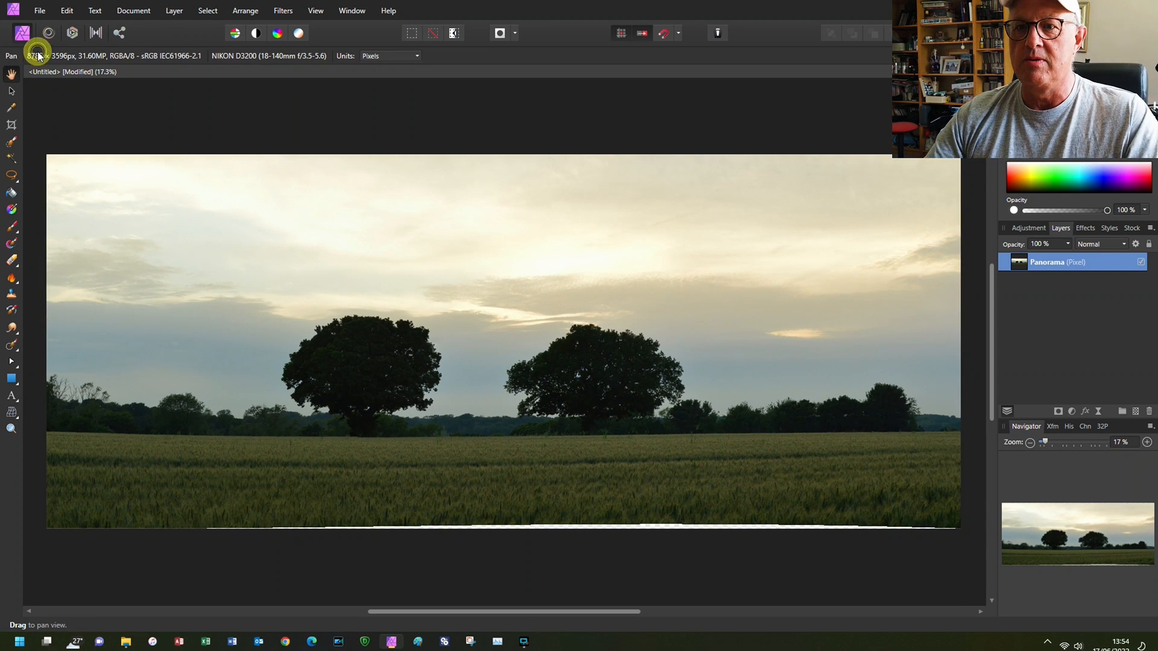
- Crop the warped panorama on all four sides to 8693 × 3435 px, removing the transparent strip along its lower edge
left_click(12, 126)
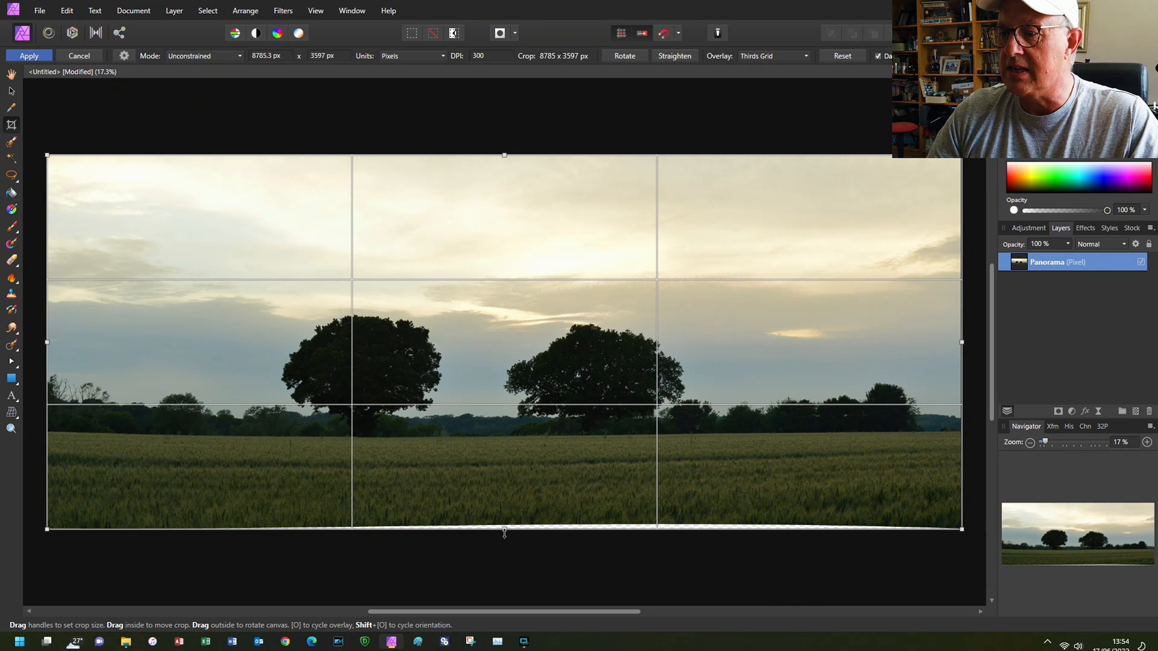
left_click_drag(505, 532, 507, 522)
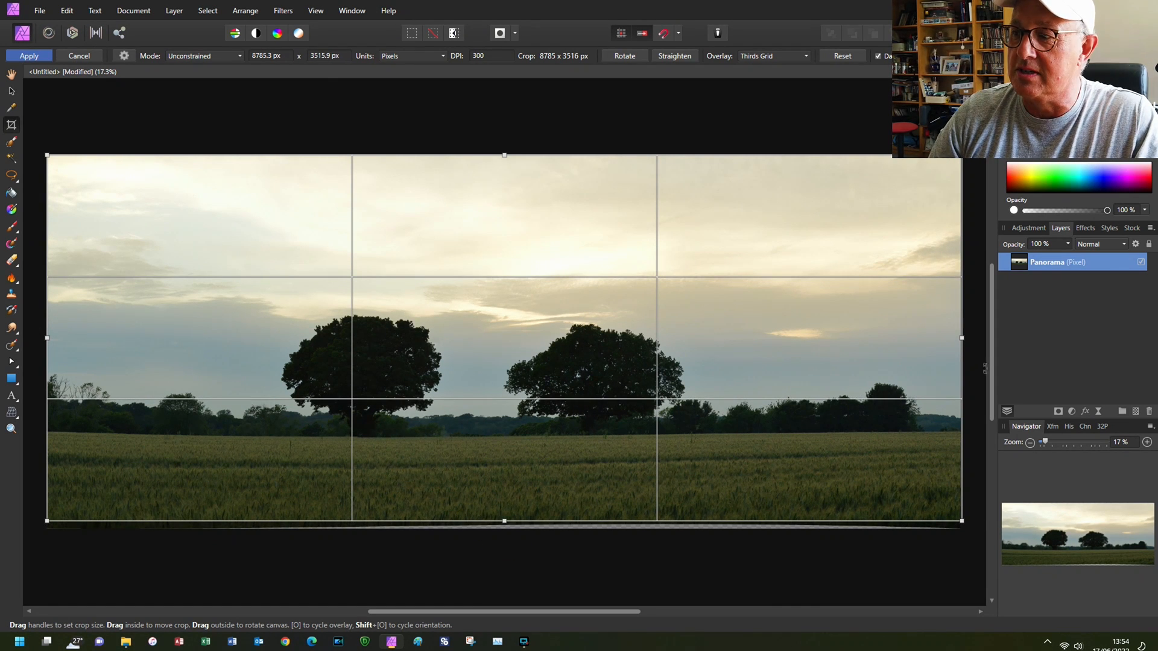
left_click_drag(961, 339, 957, 339)
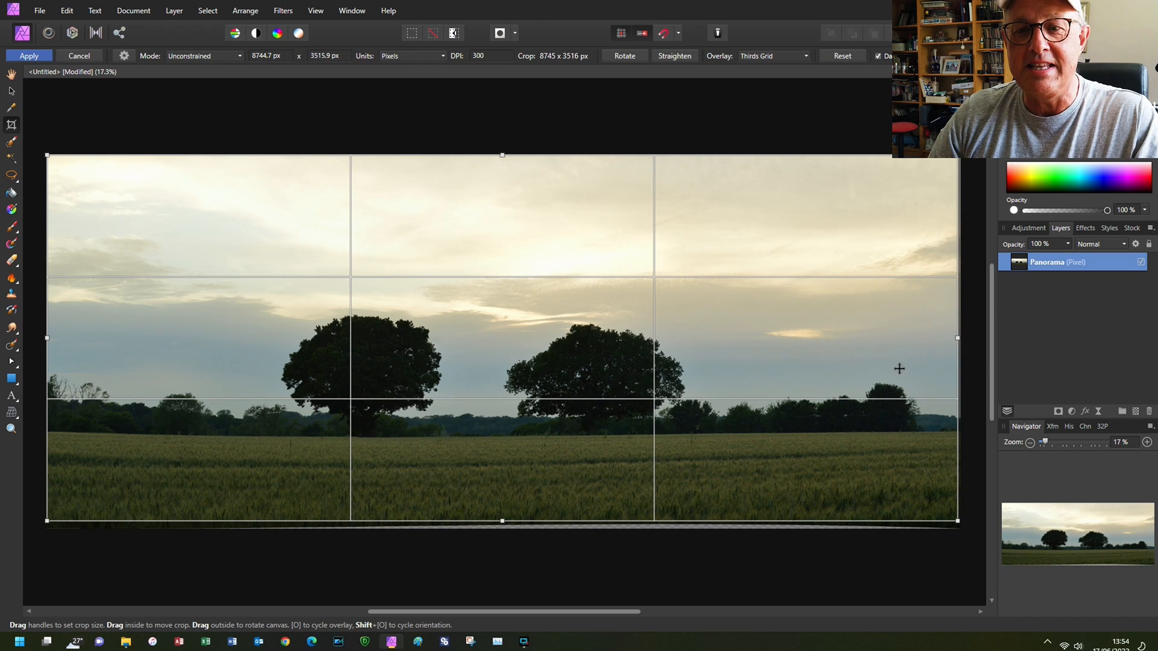
left_click_drag(47, 338, 53, 338)
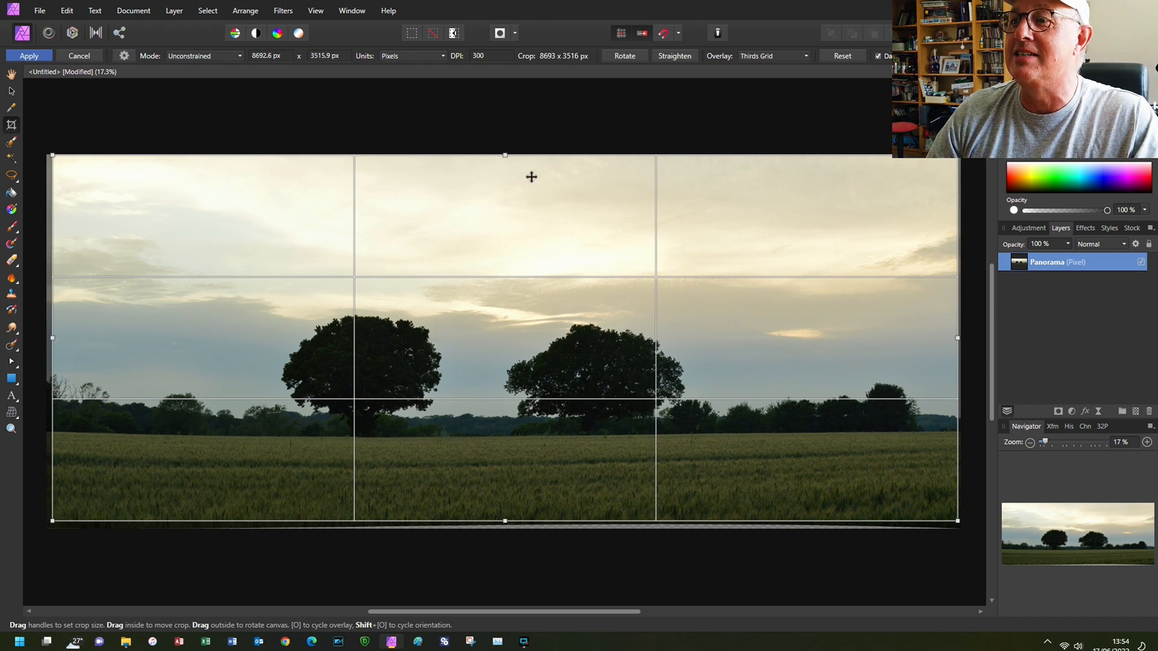
left_click_drag(506, 156, 504, 163)
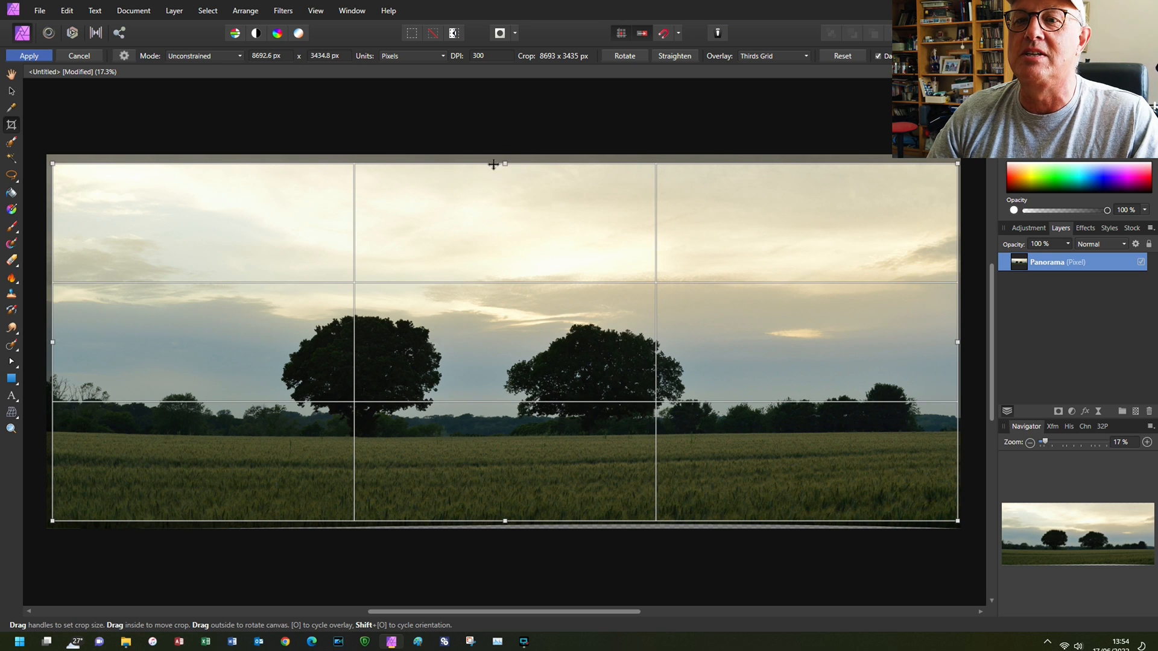
left_click(29, 56)
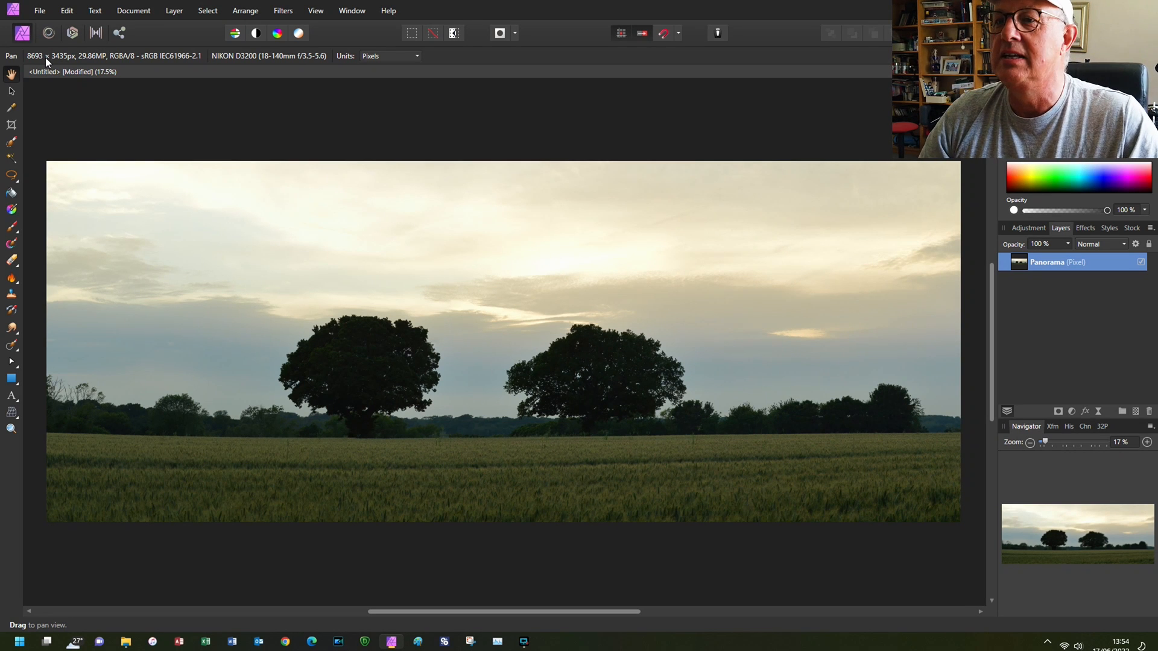
- Apply Haze Removal to the panorama with distance at roughly two thirds, strength at about a fifth and slightly lowered exposure correction
left_click(283, 11)
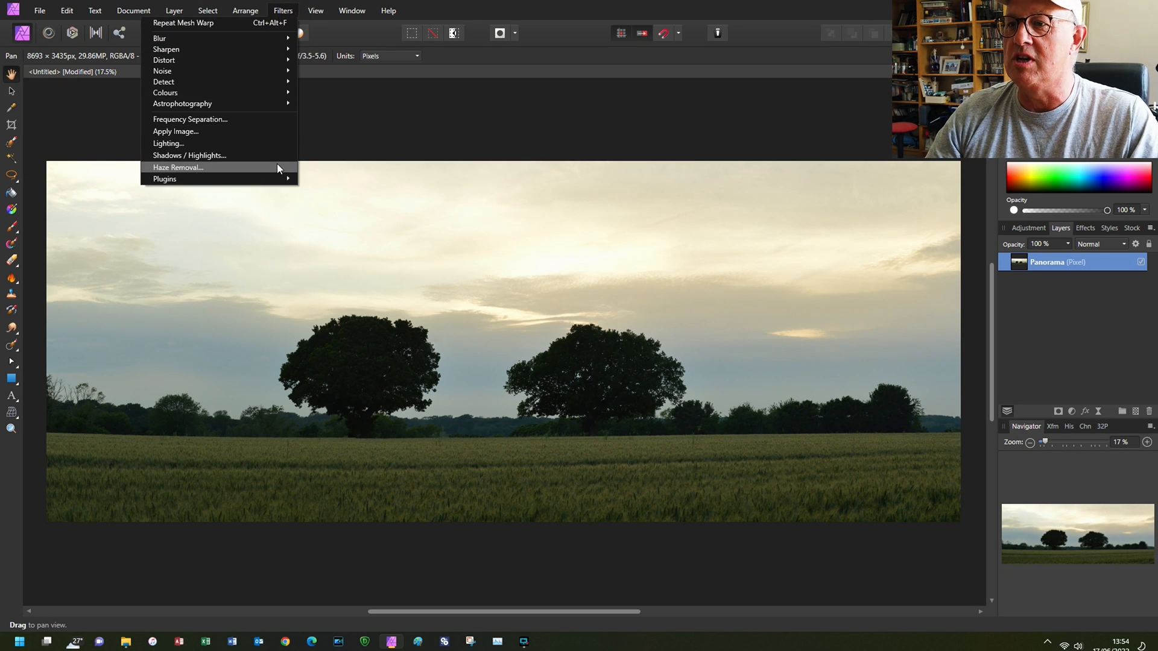
left_click(277, 167)
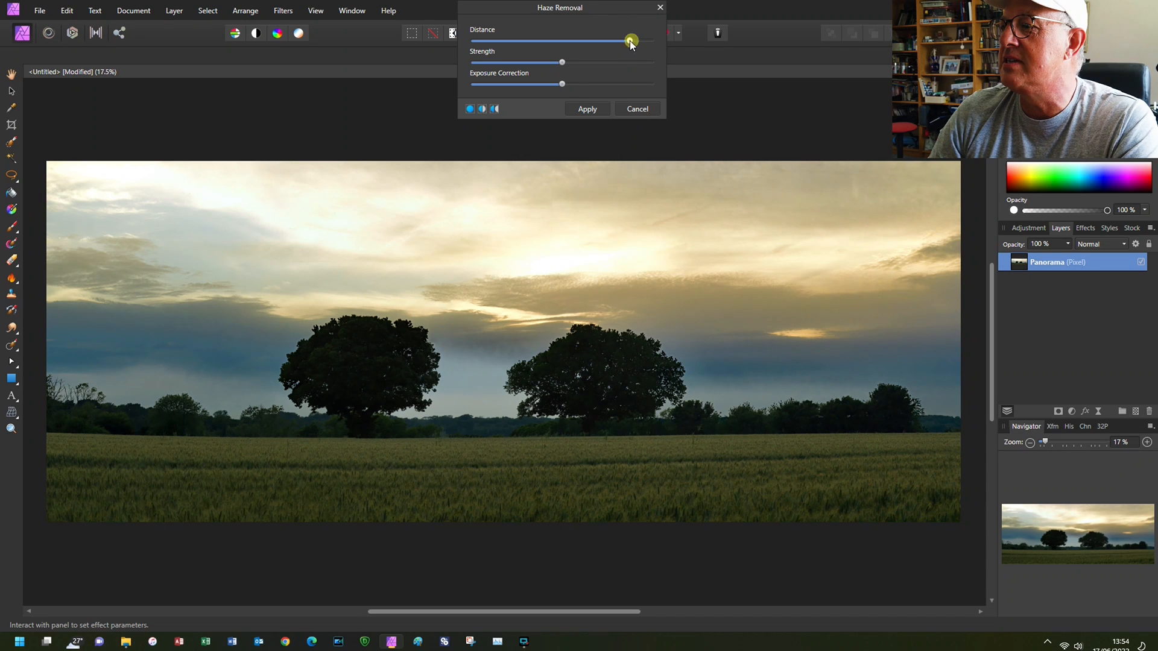
left_click_drag(596, 42, 522, 89)
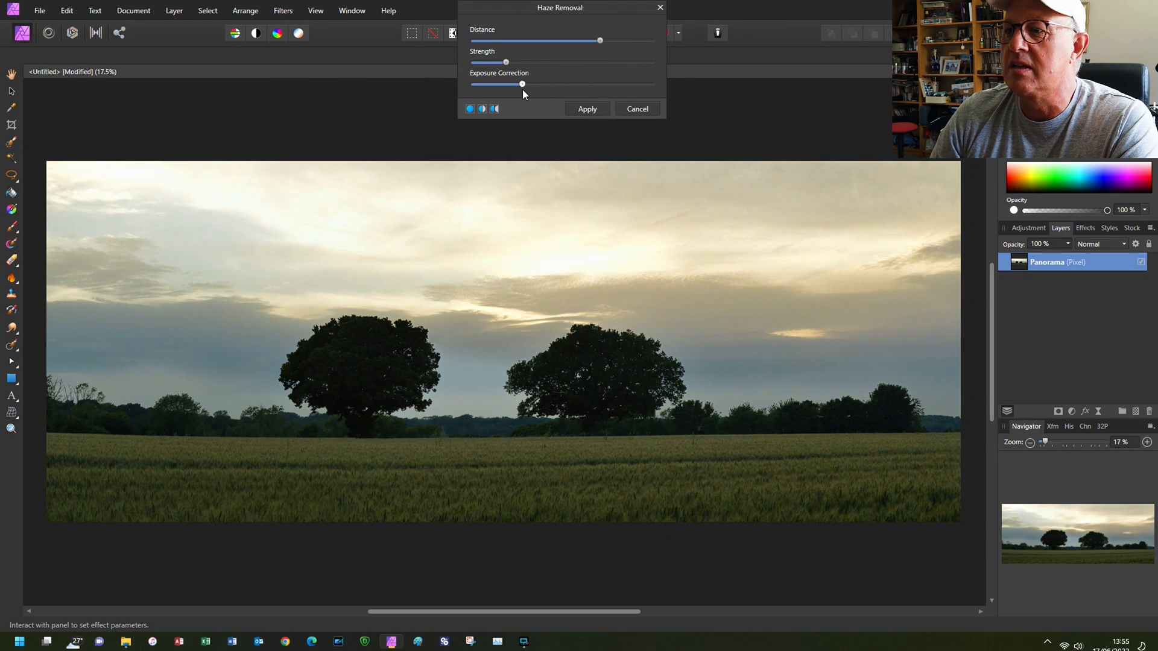
left_click(587, 109)
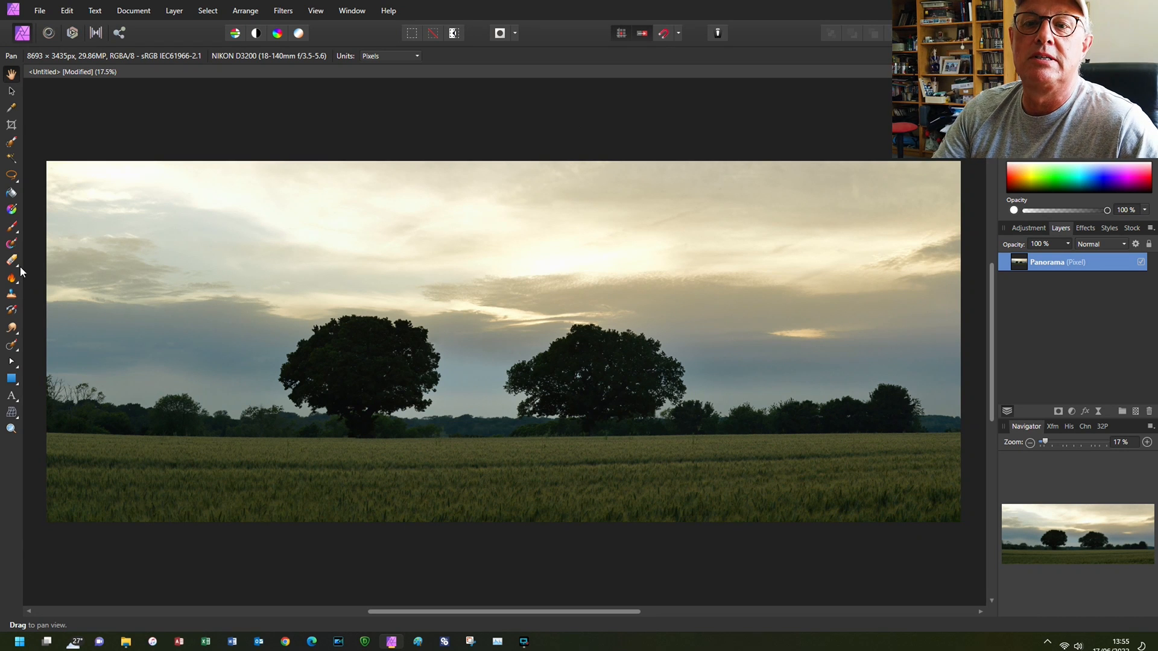
- Try to lighten the field and the left tree's midtones with the Dodge brush at 790.1 px width, and undo it
left_click(16, 286)
left_click(54, 277)
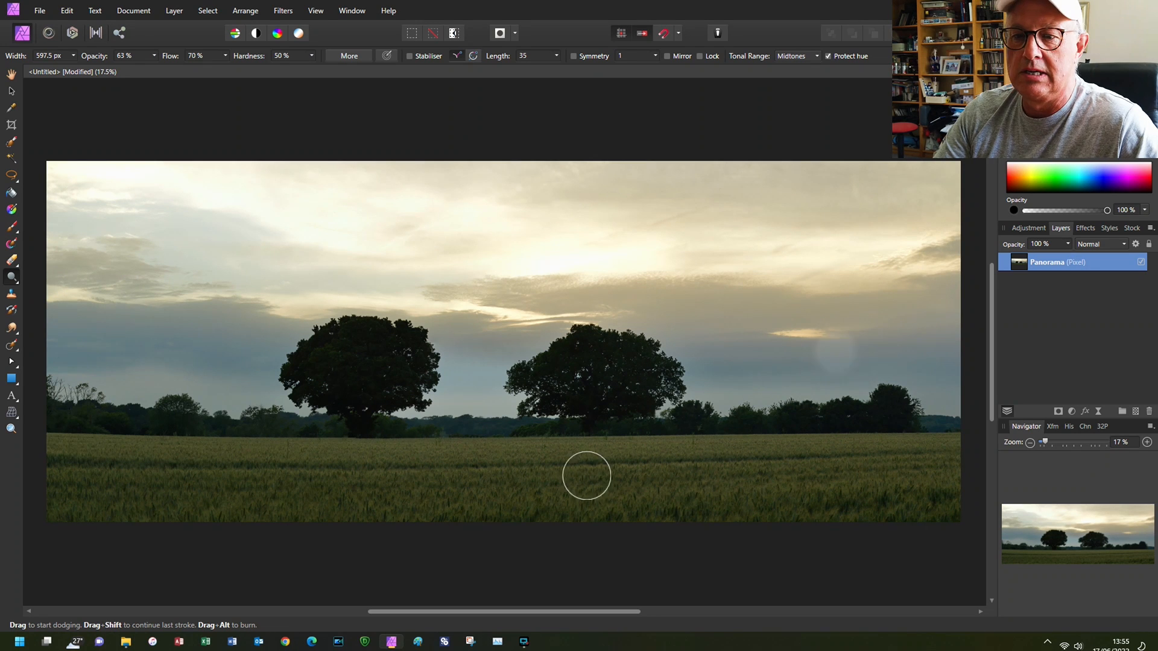
key("bracketright")
key("bracketright")
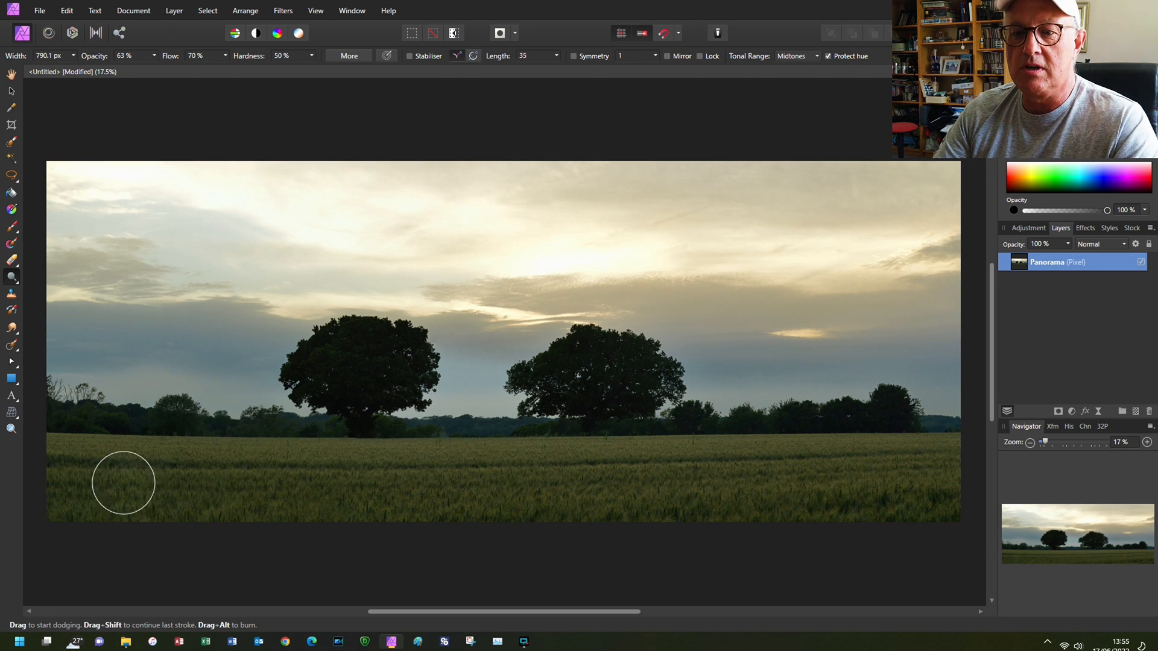
mouse_move(65, 440)
left_mouse_down()
mouse_move(297, 458)
mouse_move(96, 490)
mouse_move(375, 489)
mouse_move(404, 492)
mouse_move(266, 495)
mouse_move(621, 516)
mouse_move(911, 494)
mouse_move(944, 467)
mouse_move(894, 431)
mouse_move(770, 455)
mouse_move(614, 448)
mouse_move(618, 381)
mouse_move(600, 368)
mouse_move(566, 386)
mouse_move(614, 428)
mouse_move(568, 461)
mouse_move(365, 452)
mouse_move(363, 361)
mouse_move(395, 363)
mouse_move(334, 367)
left_mouse_up()
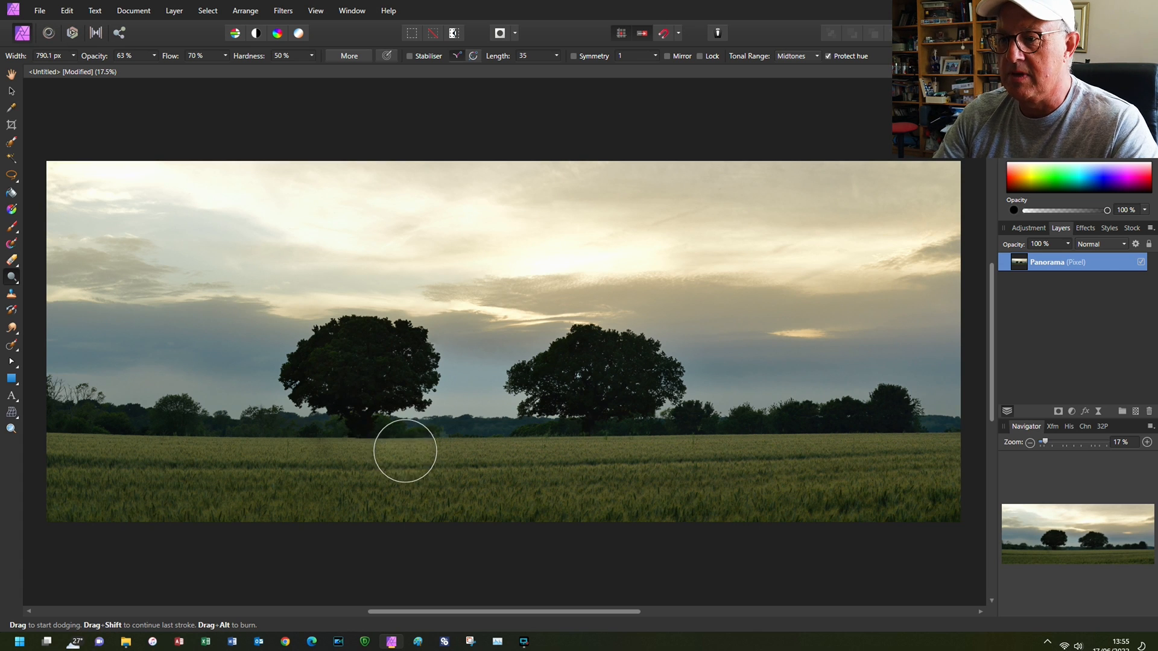
key("ctrl+z")
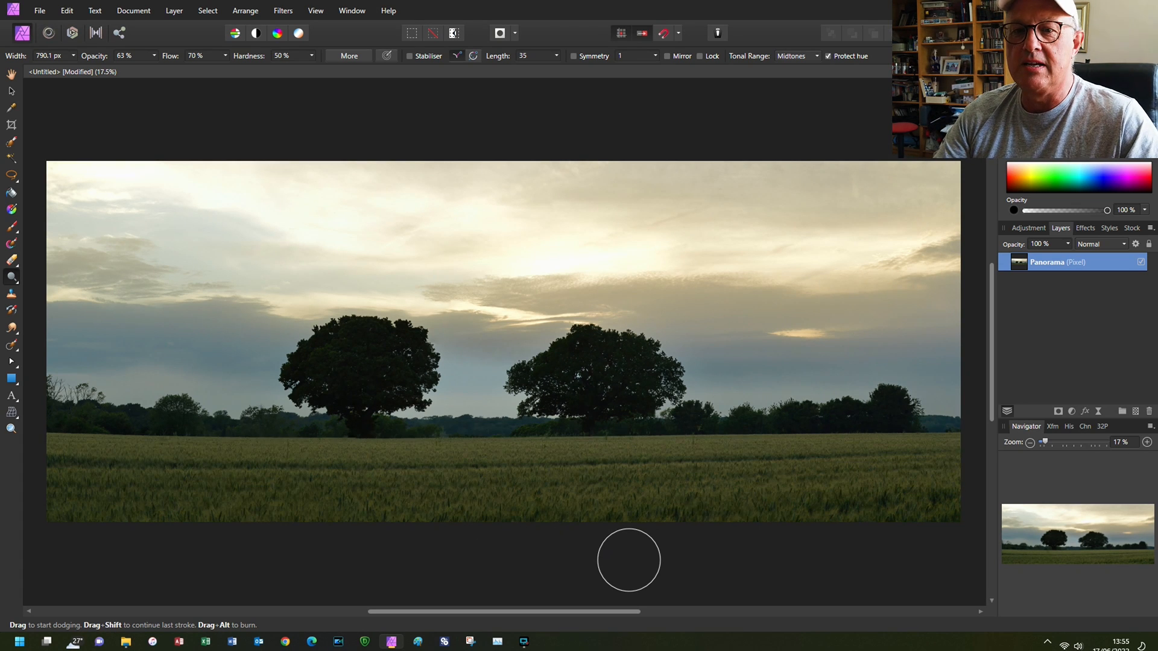
- Select the trees, hedge line and whole field with the Selection Brush at 274.3 px width, subtracting the sky between the trees
left_click(12, 142)
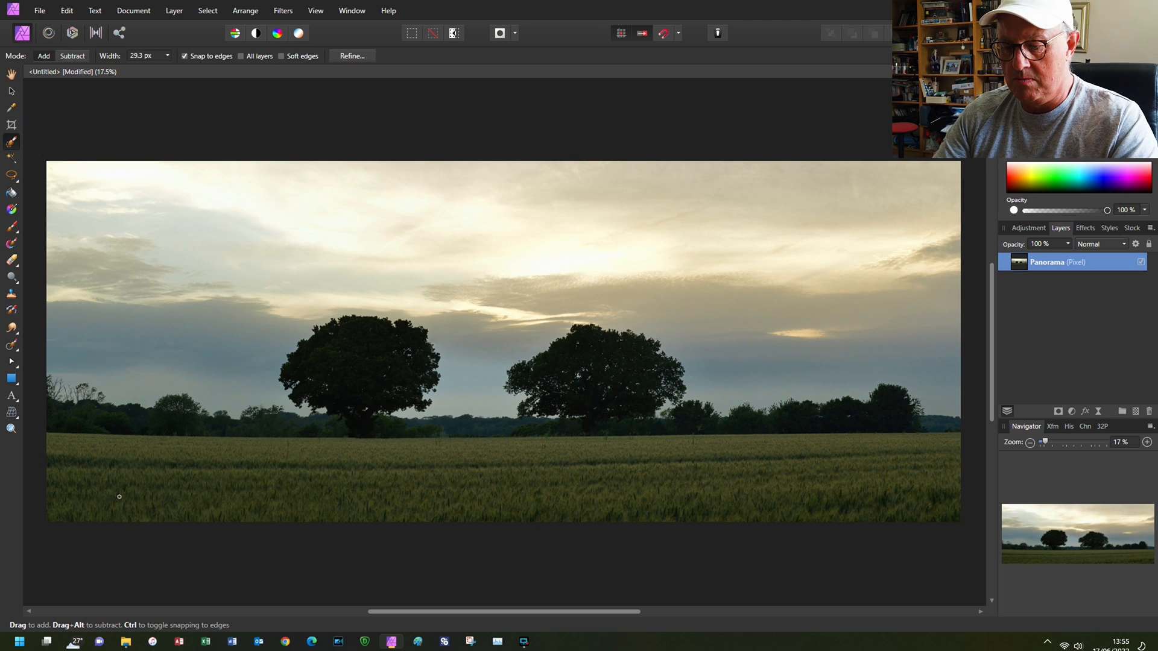
key("bracketright")
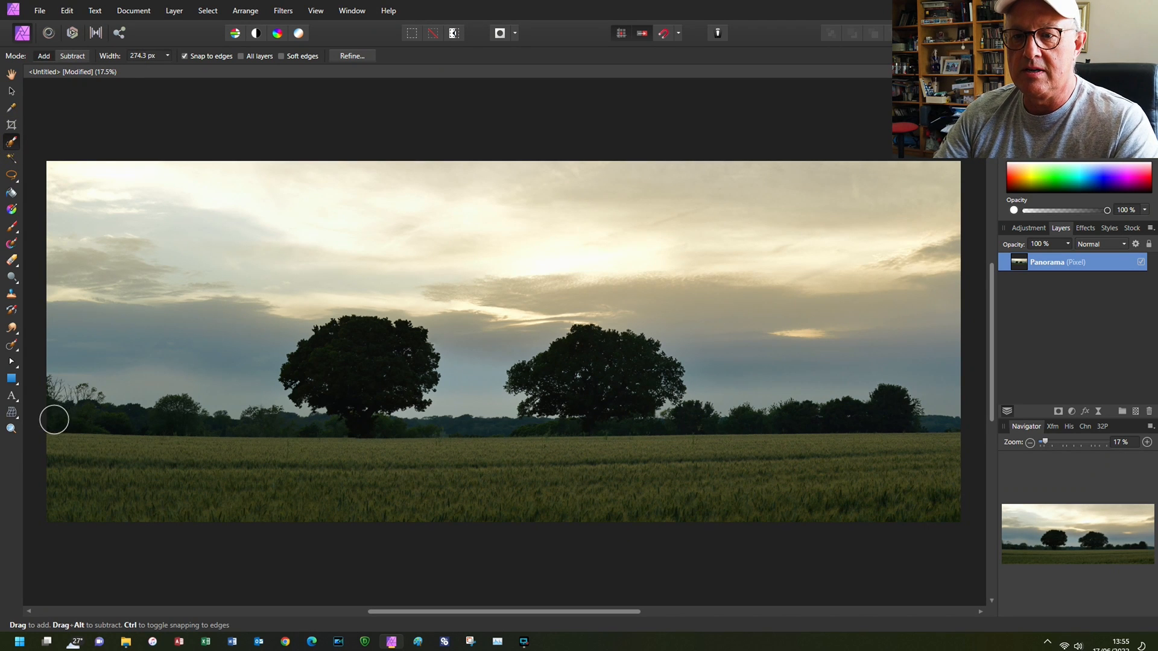
mouse_move(51, 419)
left_mouse_down()
mouse_move(389, 458)
mouse_move(337, 403)
mouse_move(345, 382)
mouse_move(412, 436)
mouse_move(570, 440)
mouse_move(574, 414)
left_mouse_up()
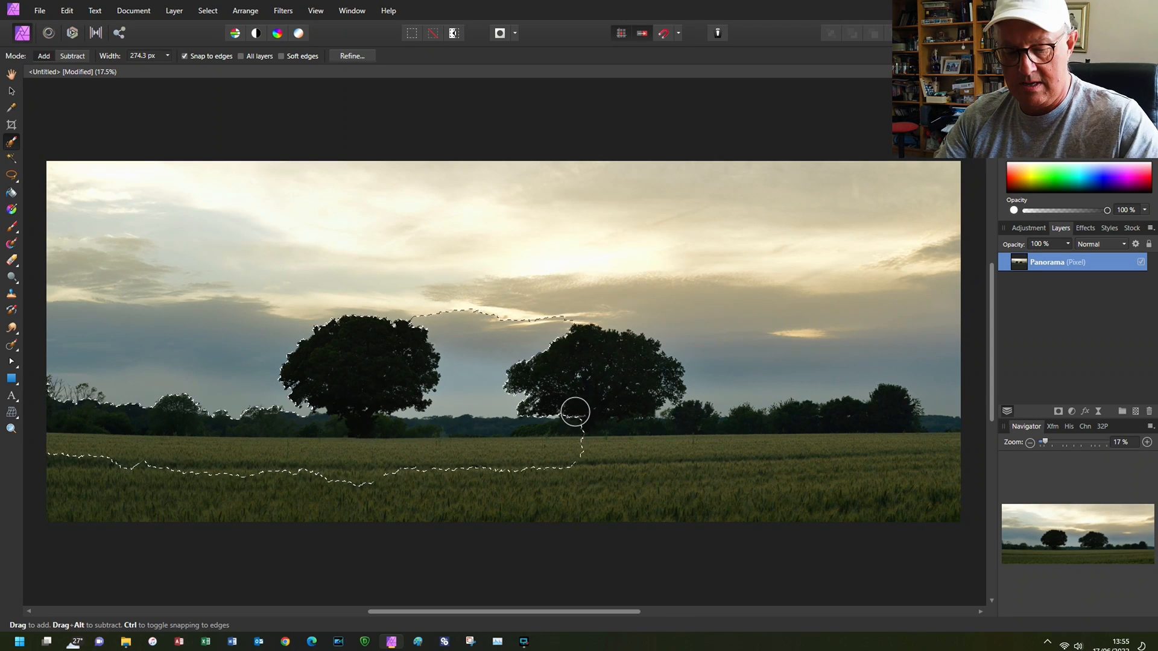
left_click_drag(546, 322, 485, 367)
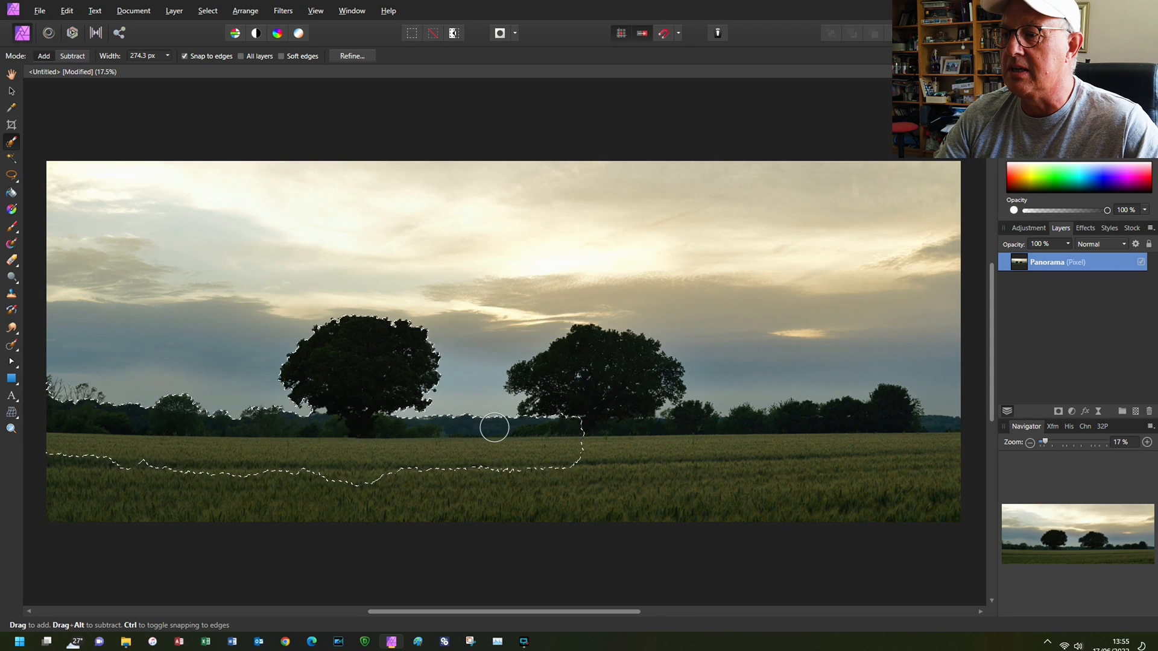
mouse_move(494, 426)
left_mouse_down()
mouse_move(595, 400)
mouse_move(550, 388)
mouse_move(669, 443)
mouse_move(711, 431)
mouse_move(851, 442)
mouse_move(925, 470)
left_mouse_up()
mouse_move(435, 501)
left_mouse_down()
mouse_move(117, 492)
mouse_move(18, 504)
left_mouse_up()
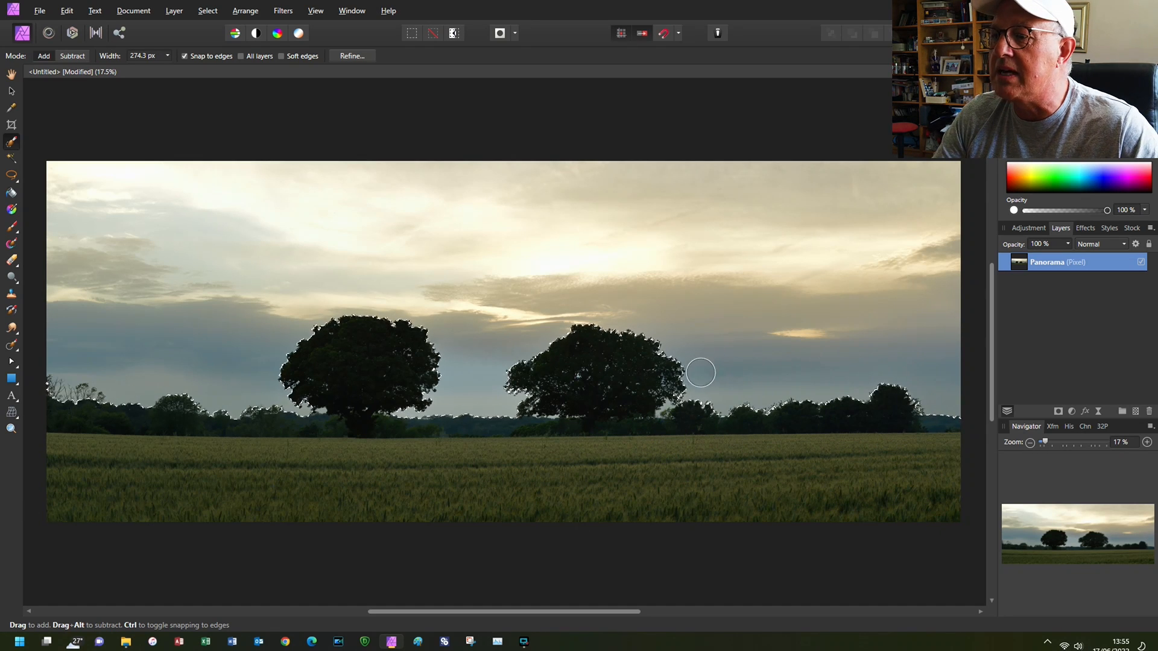
- Clean up the selection edge beneath the right tree and around the neighbouring bushes with a 74.7 px Selection Brush
scroll(674, 399, "up", 1)
scroll(674, 398, "up", 6)
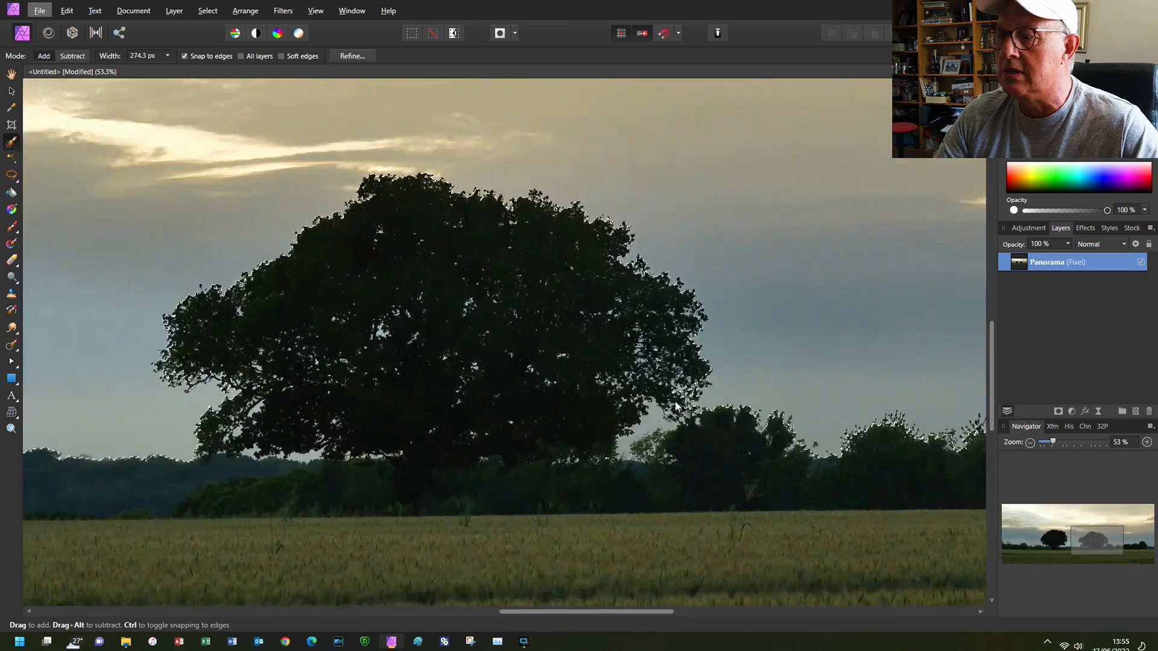
left_click_drag(581, 443, 622, 409)
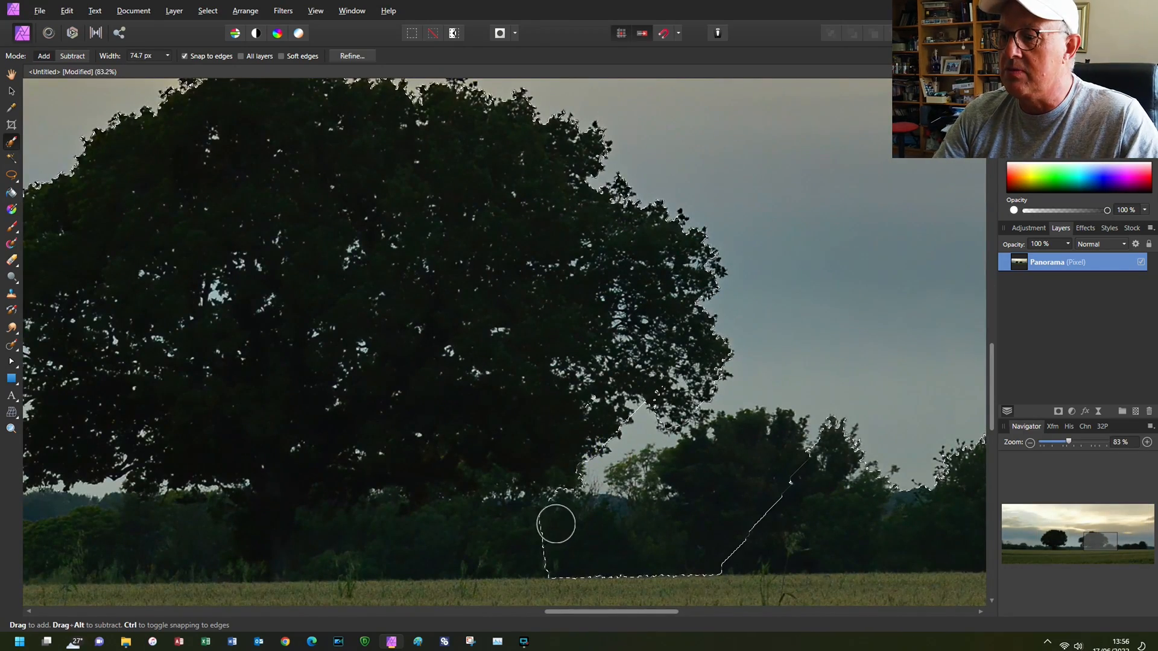
mouse_move(560, 522)
left_mouse_down()
mouse_move(665, 535)
mouse_move(687, 518)
mouse_move(647, 482)
mouse_move(671, 474)
left_mouse_up()
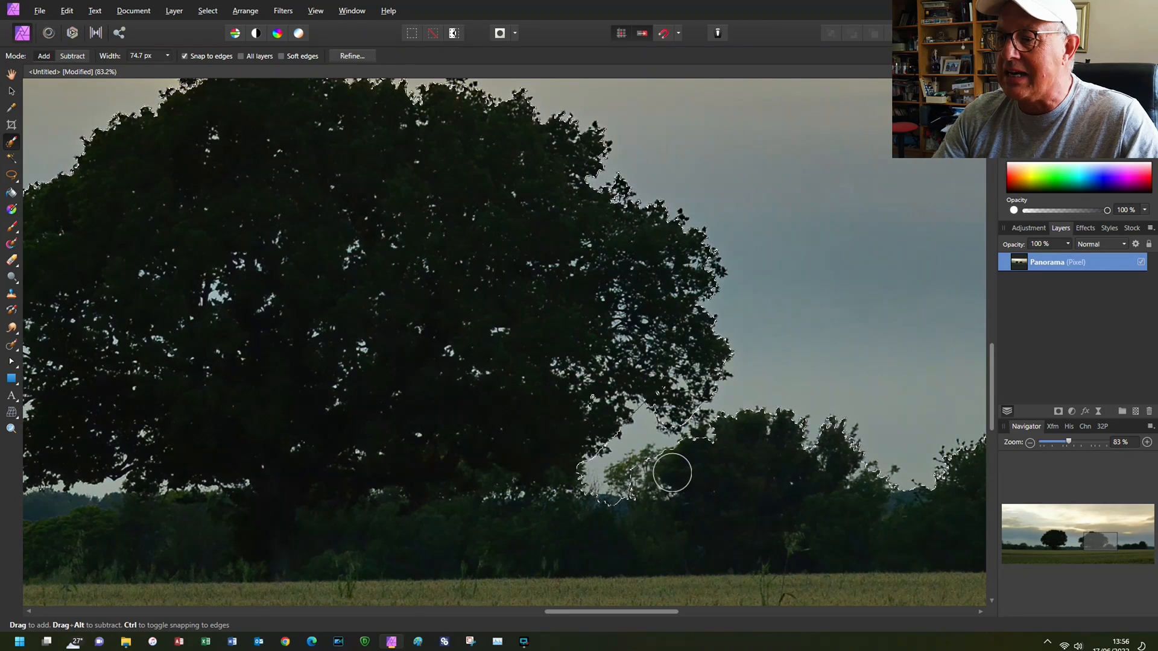
left_click(636, 476)
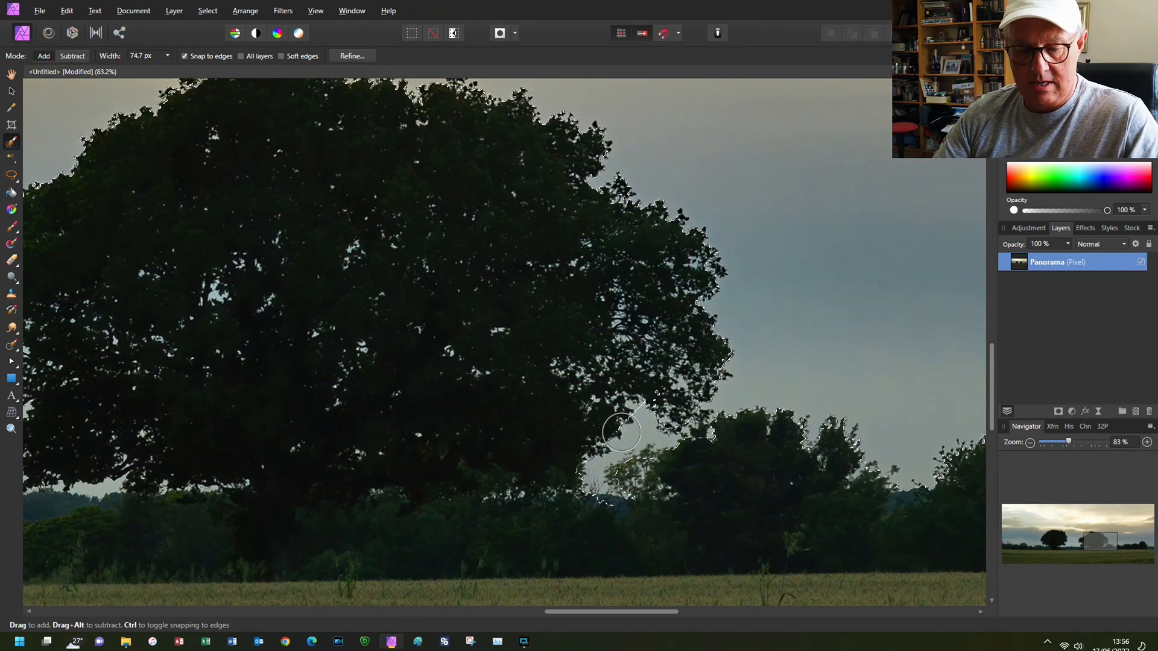
key("ctrl+o")
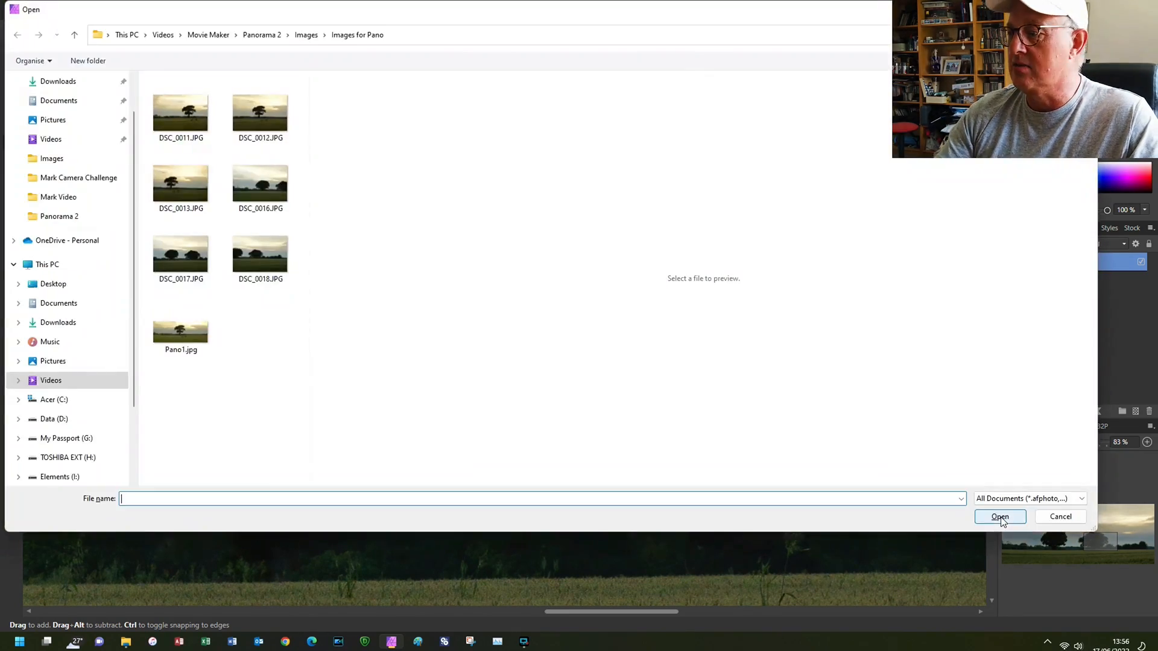
left_click(1052, 517)
key("ctrl+0")
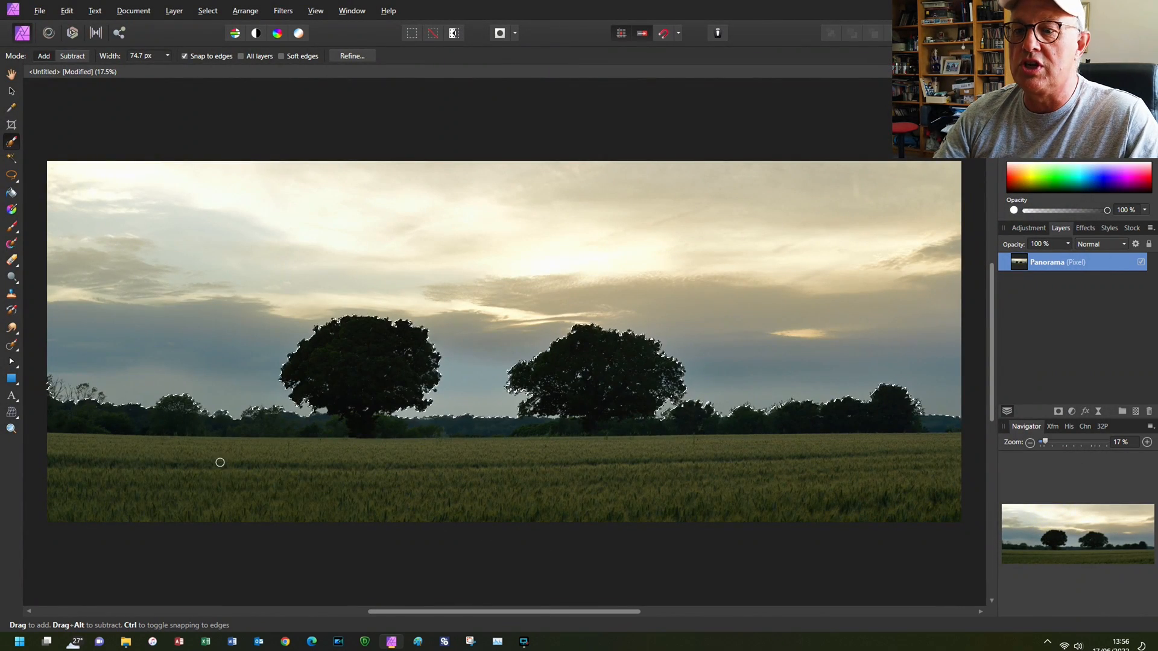
- Refine the selection of the field and trees with matte edges and a 4.2 px feather, output as a selection
left_click(348, 55)
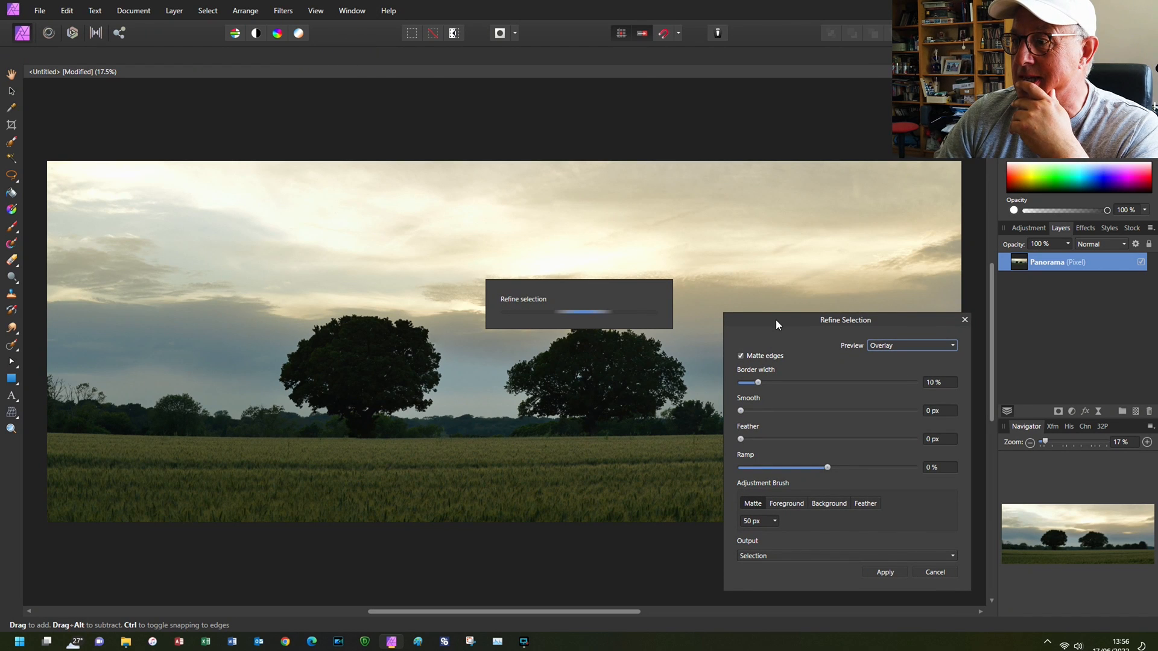
left_click_drag(828, 318, 576, 44)
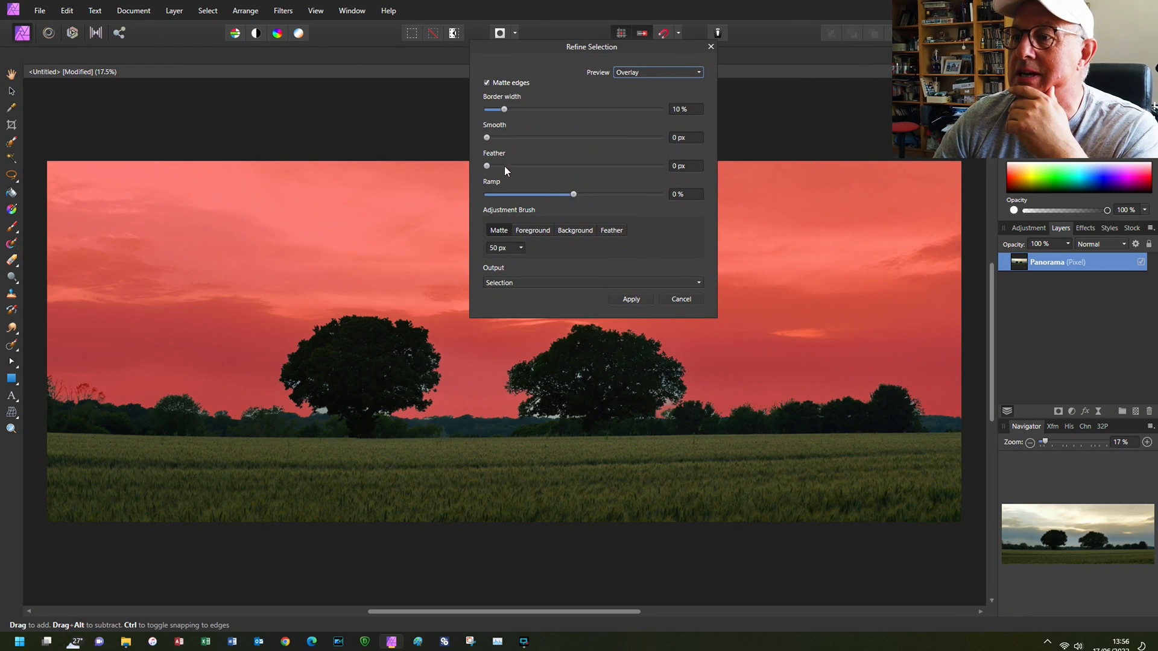
left_click_drag(487, 166, 495, 168)
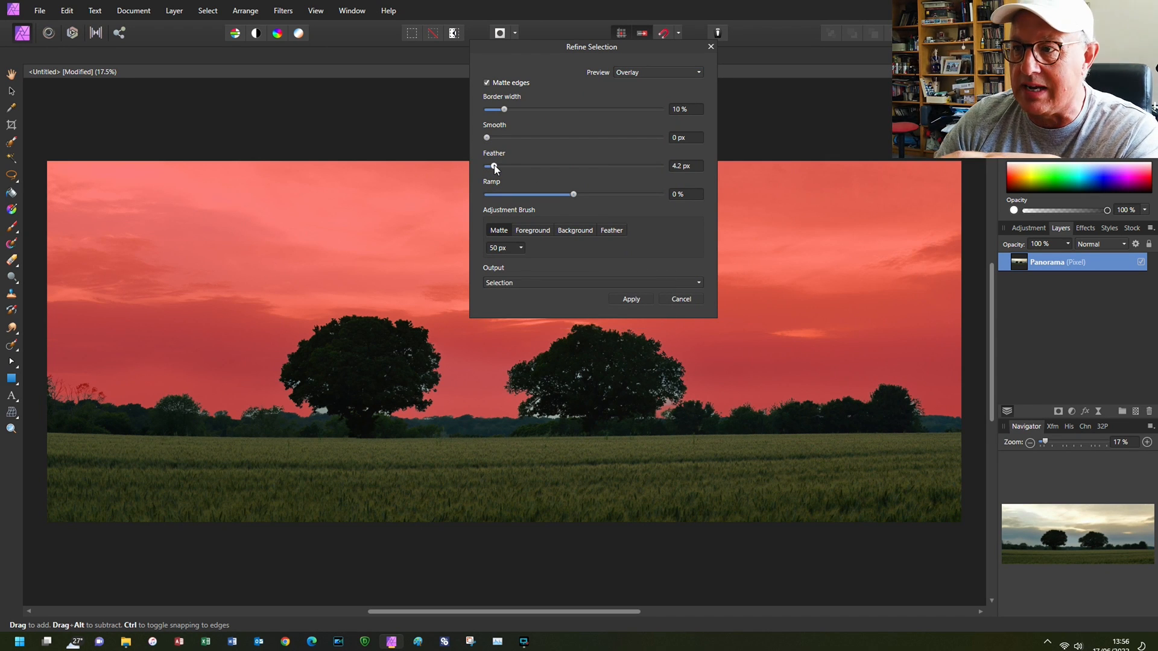
left_click(633, 301)
- Brighten the selected field and trees by 41% with a Brightness/Contrast adjustment nested in the Panorama layer, and inspect the tree edges
left_click(1073, 413)
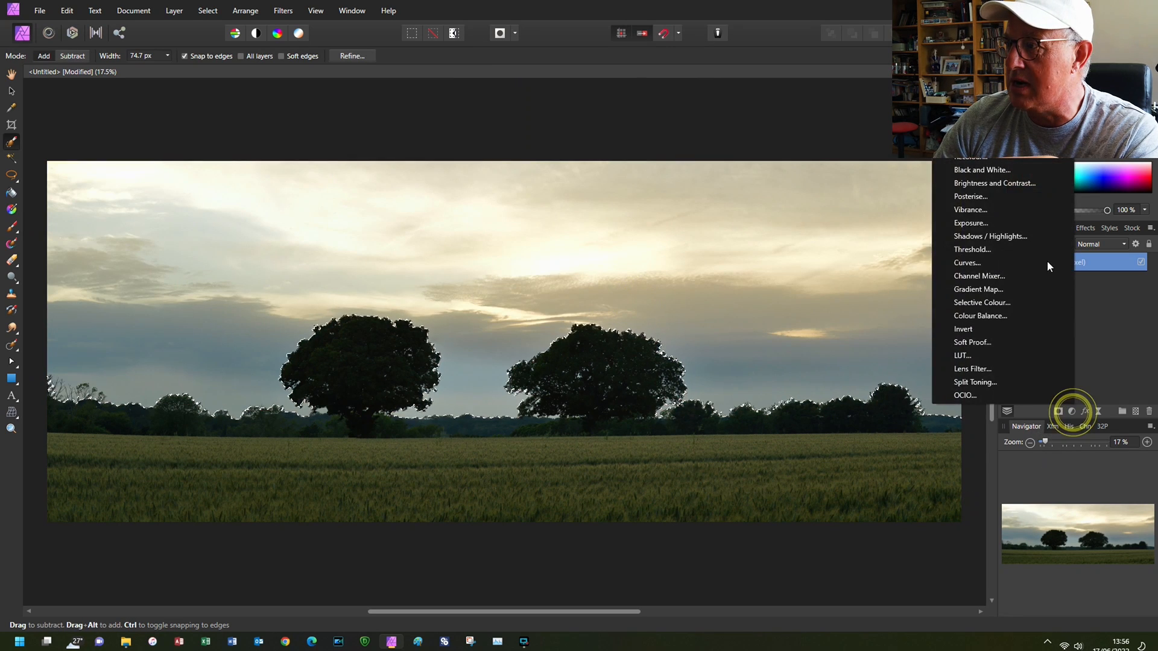
left_click(1019, 182)
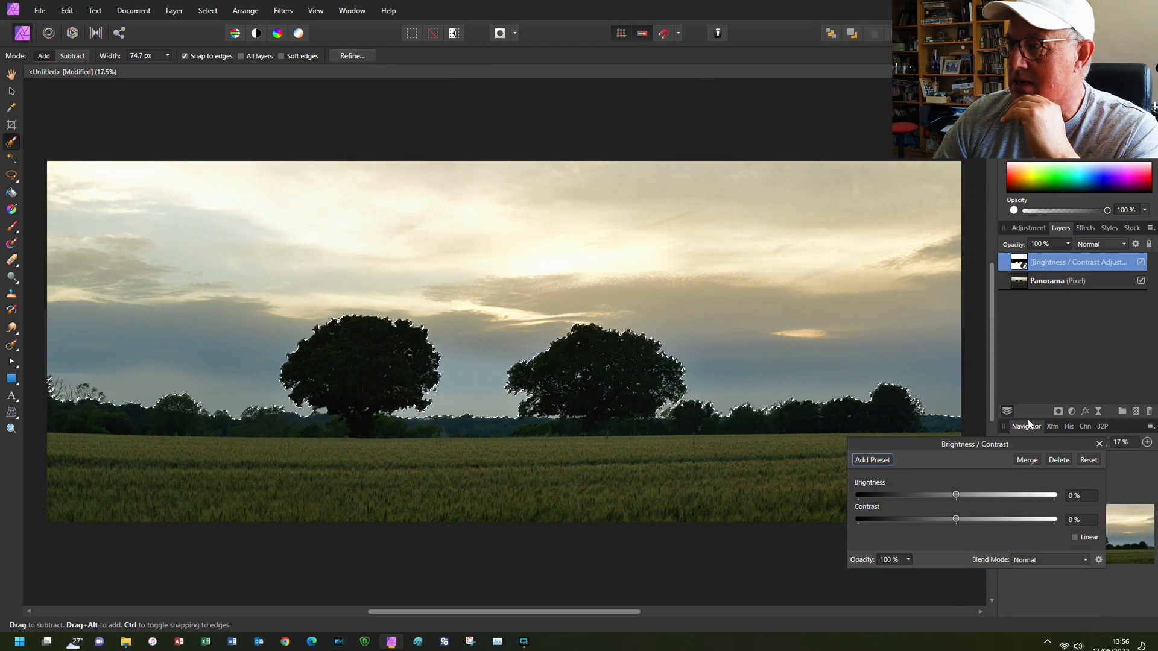
left_click_drag(1061, 262, 1069, 281)
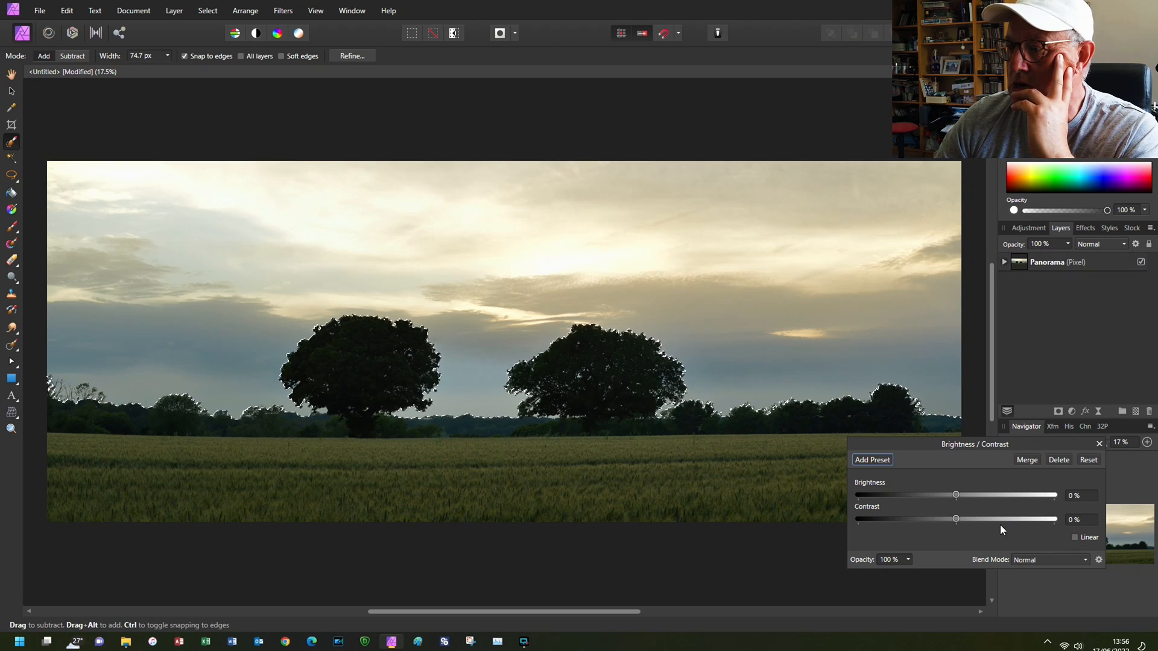
left_click_drag(956, 495, 996, 504)
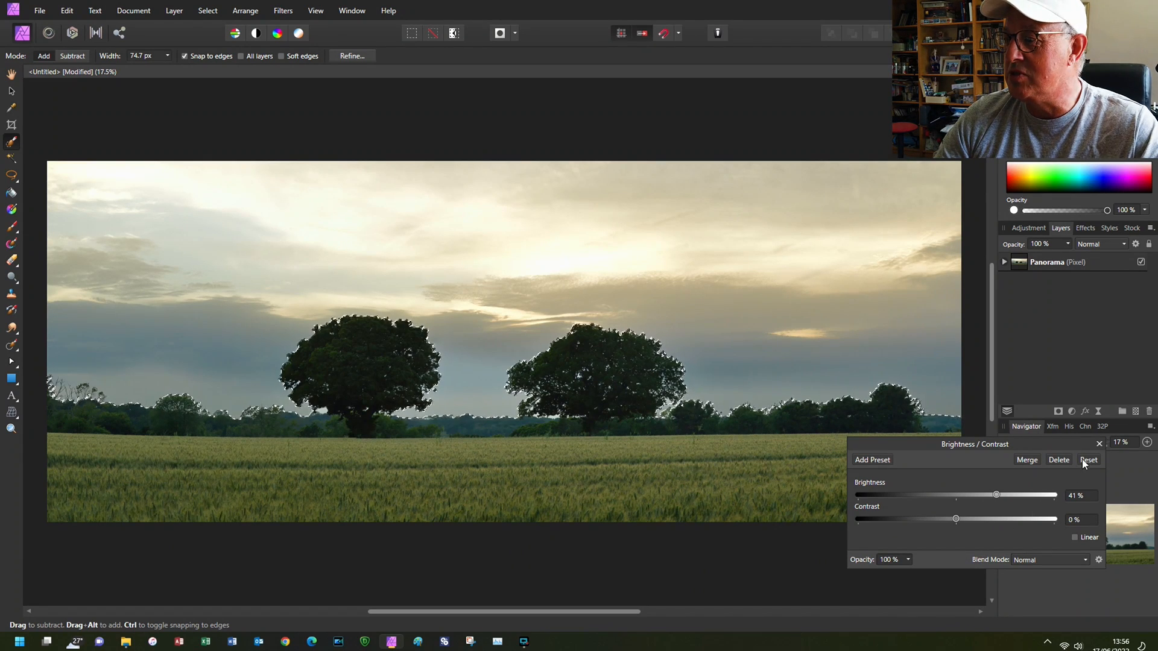
left_click(1099, 443)
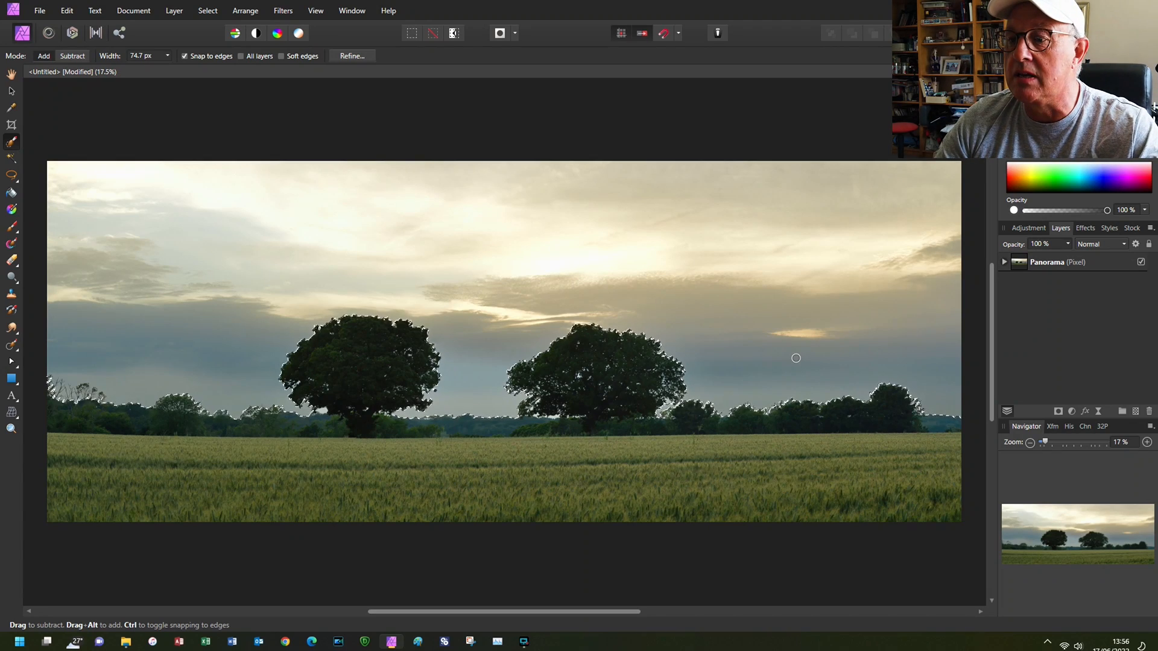
scroll(264, 415, "up", 8)
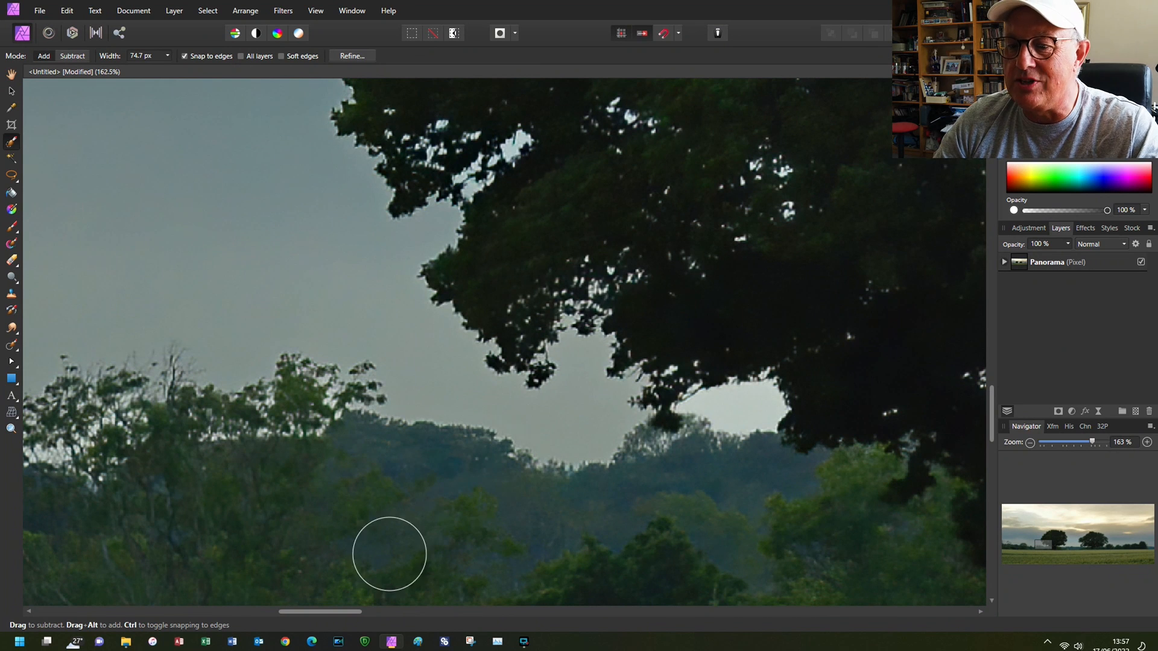
left_click_drag(336, 615, 755, 648)
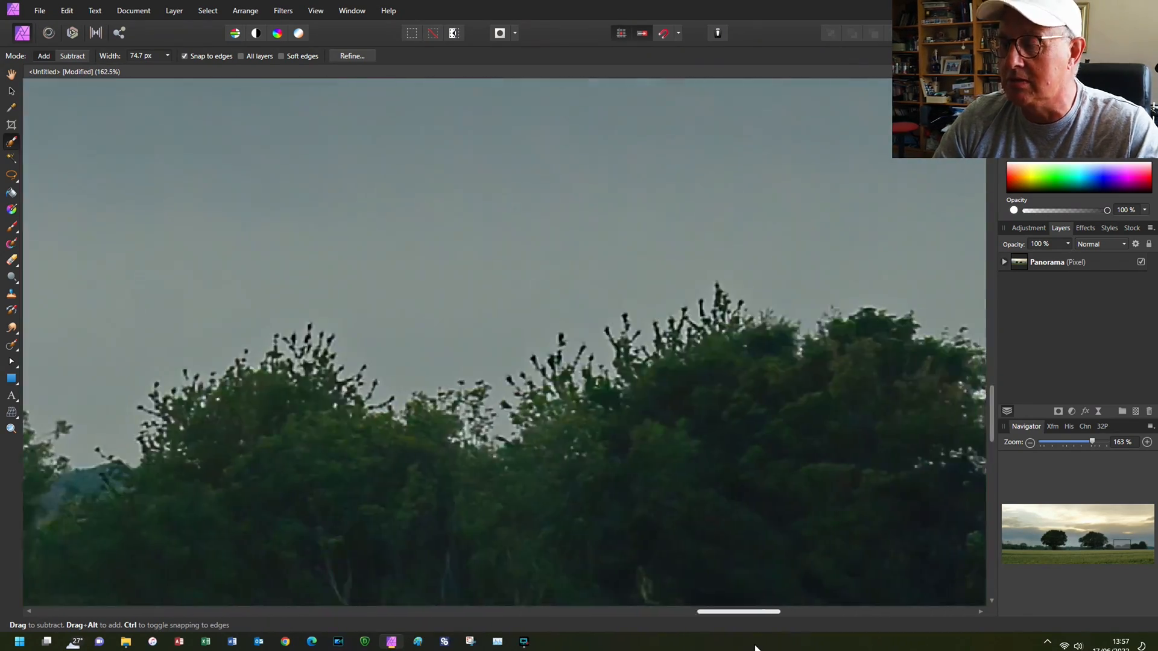
key("ctrl+0")
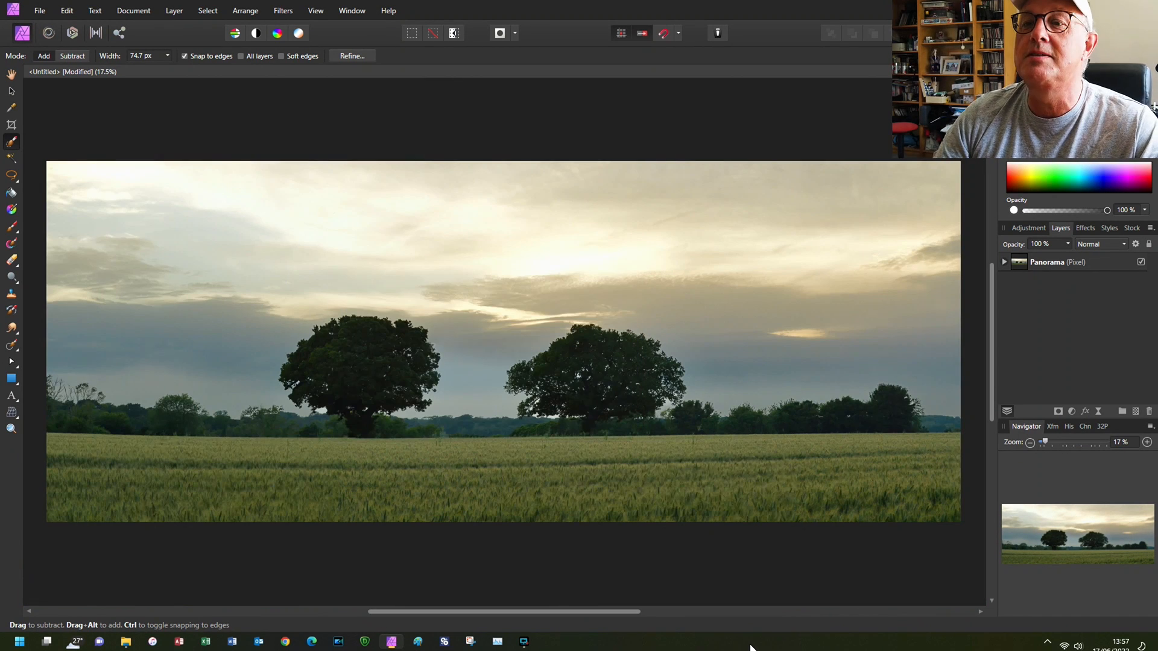
- Restore the last selection of the field and trees and invert it to select the sky
left_click(133, 10)
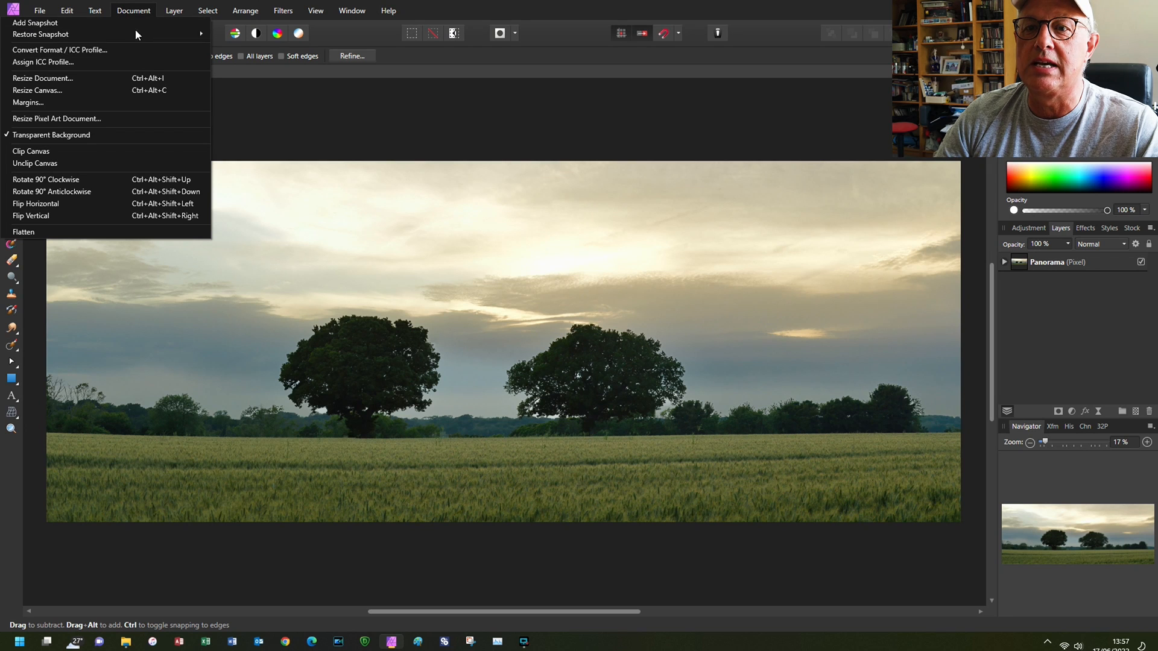
mouse_move(202, 13)
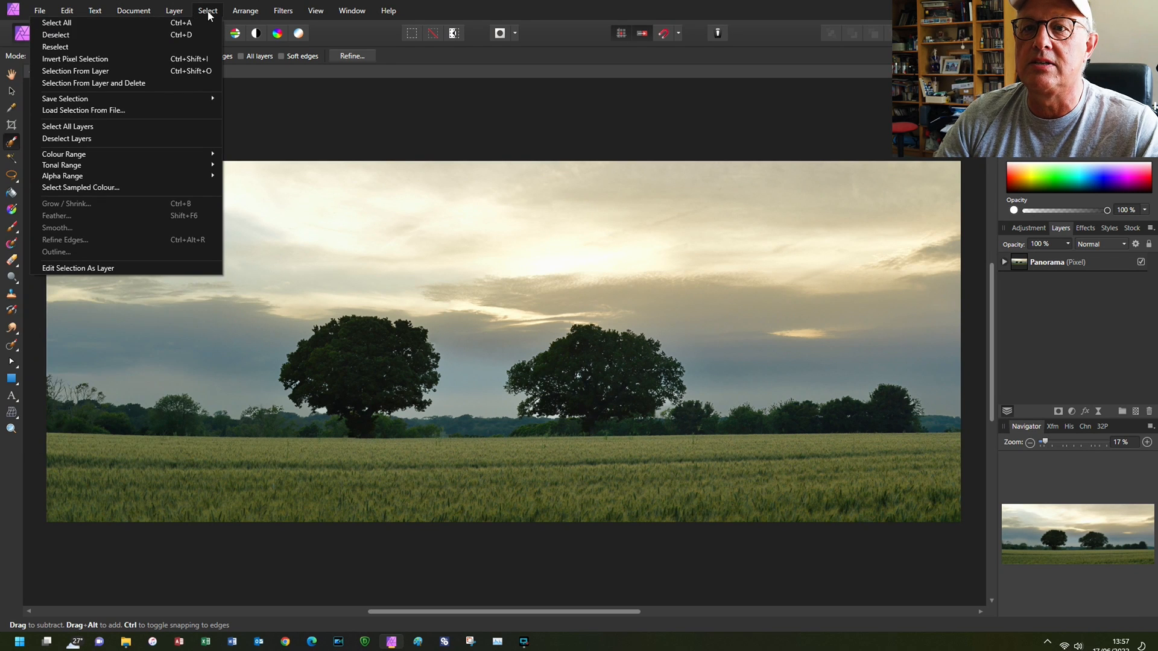
left_click(170, 47)
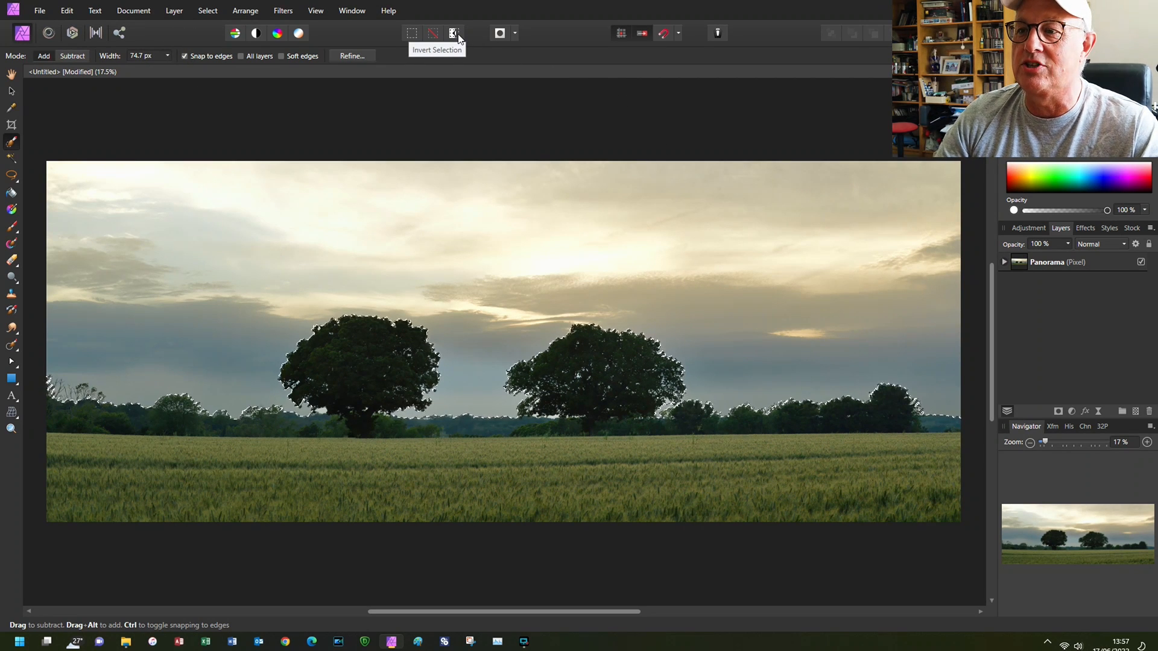
left_click(457, 34)
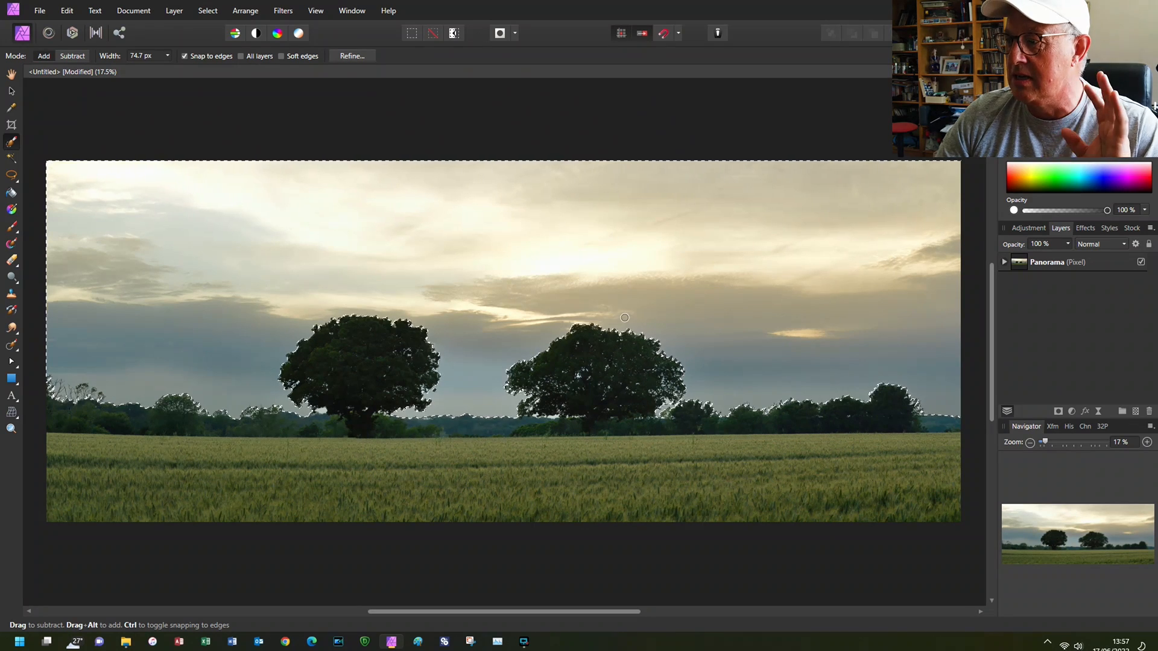
- Darken the selected sky with a Brightness/Contrast adjustment at -19% brightness and -8% contrast
left_click(1070, 413)
left_click(1025, 182)
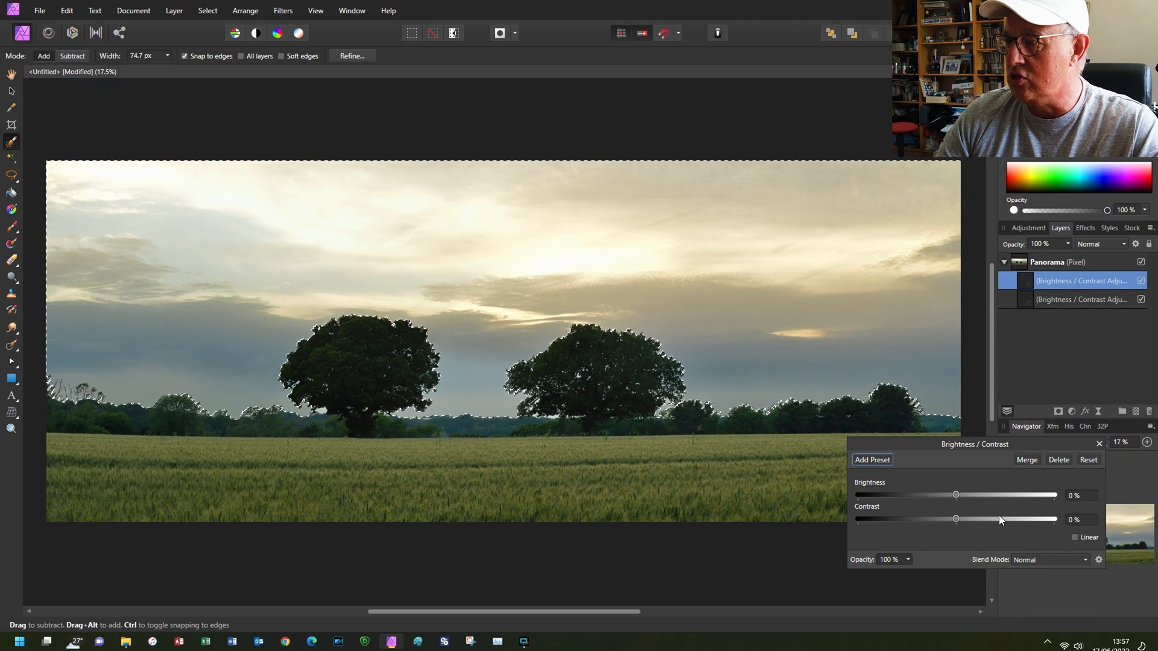
mouse_move(957, 496)
left_mouse_down()
mouse_move(815, 501)
mouse_move(944, 501)
mouse_move(988, 523)
mouse_move(936, 521)
mouse_move(948, 519)
mouse_move(944, 499)
left_mouse_up()
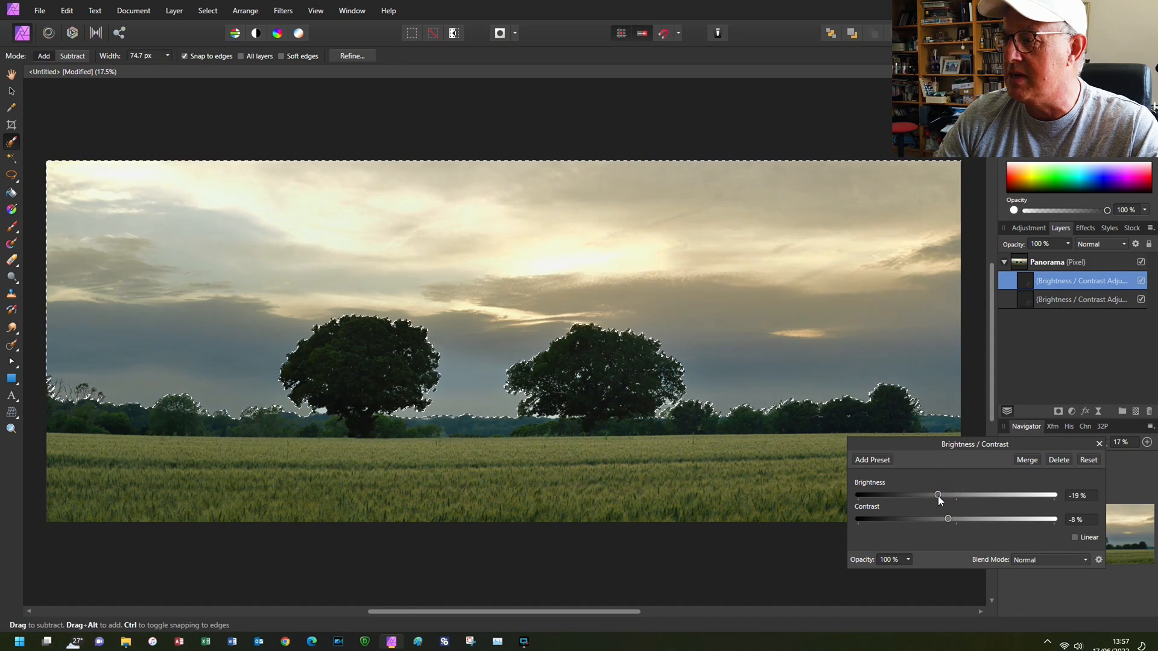
left_click(1098, 443)
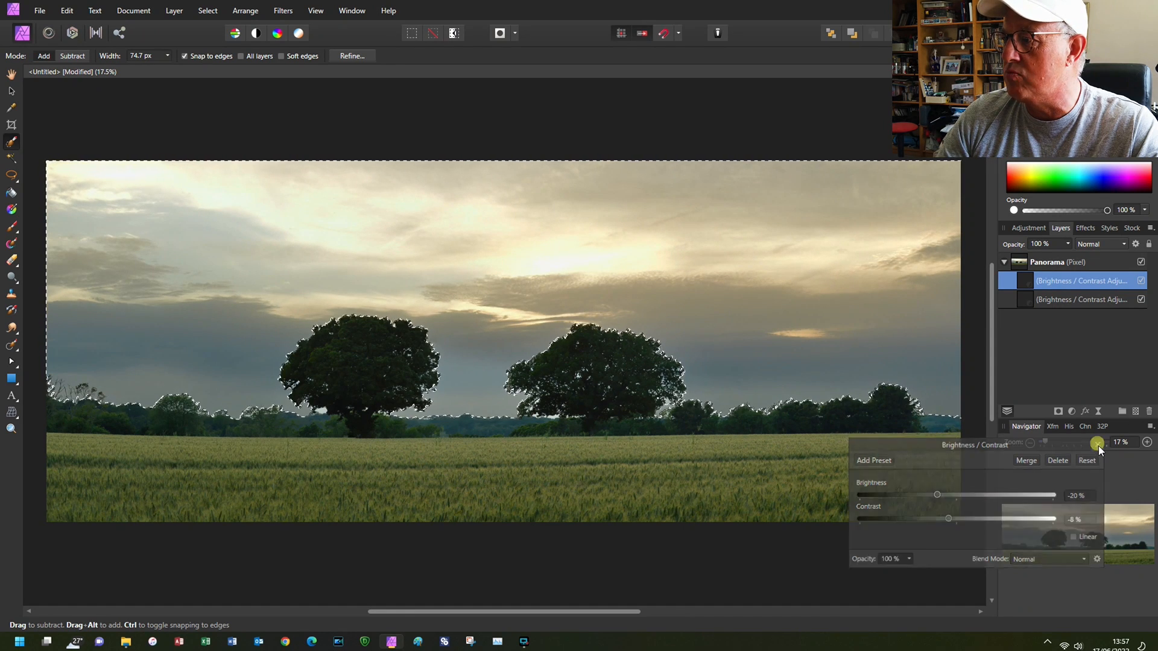
- Enrich the sky colours with a Vibrance adjustment at 17% vibrance and 39% saturation
left_click(1071, 411)
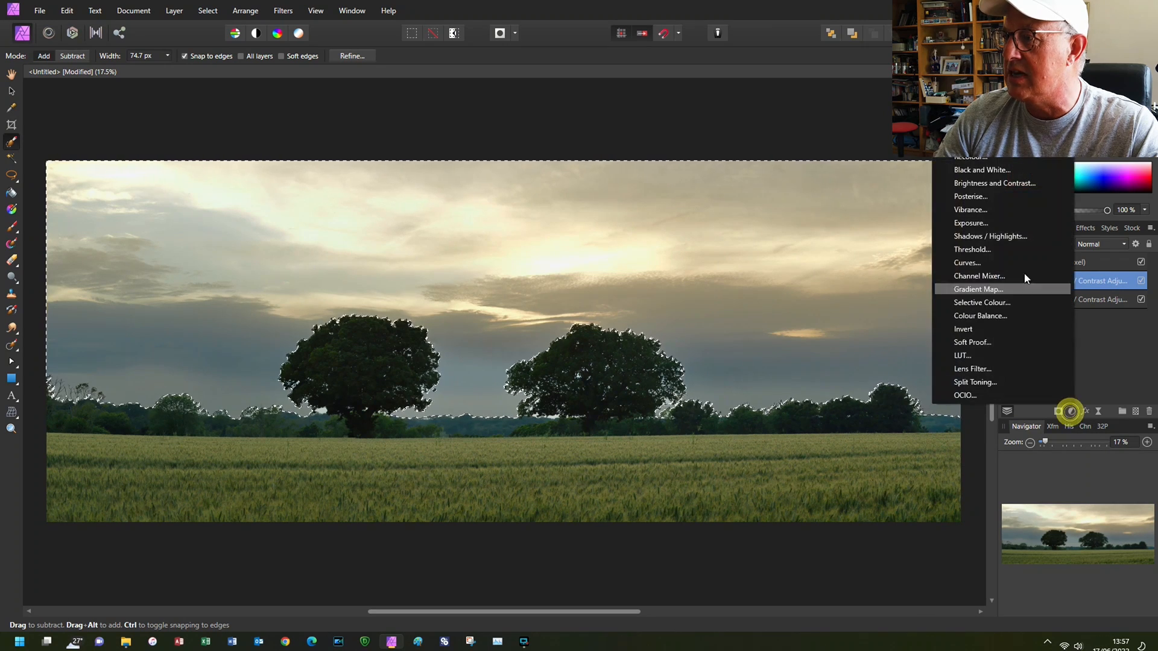
left_click(1004, 210)
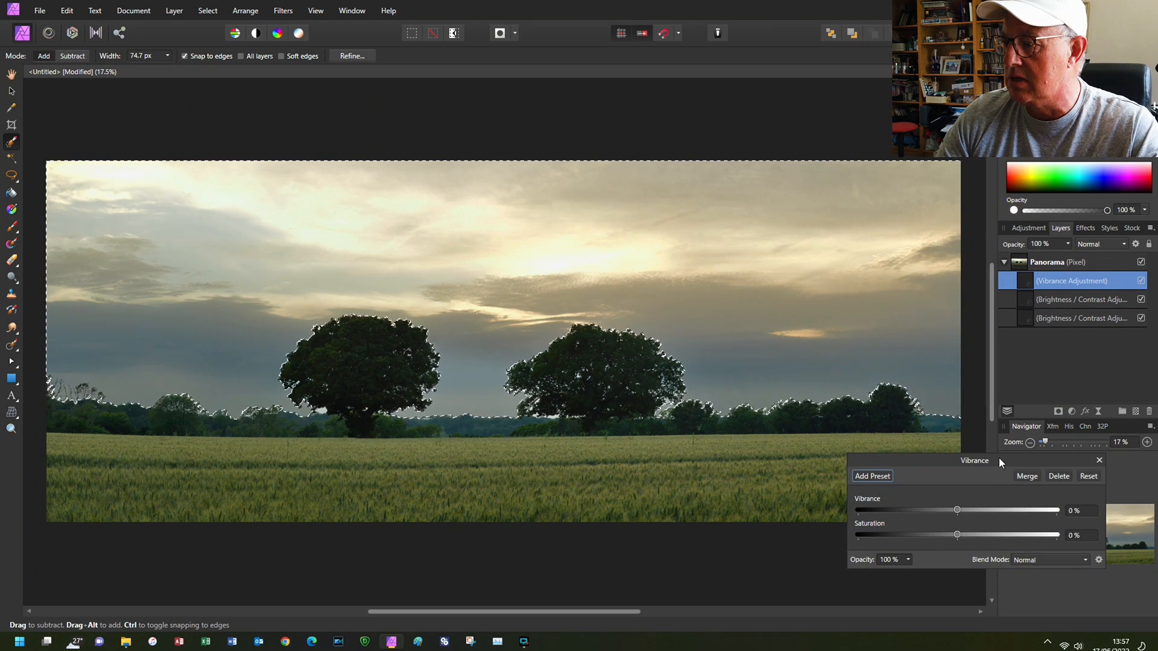
left_click_drag(999, 458, 1019, 496)
left_click_drag(977, 571, 1010, 554)
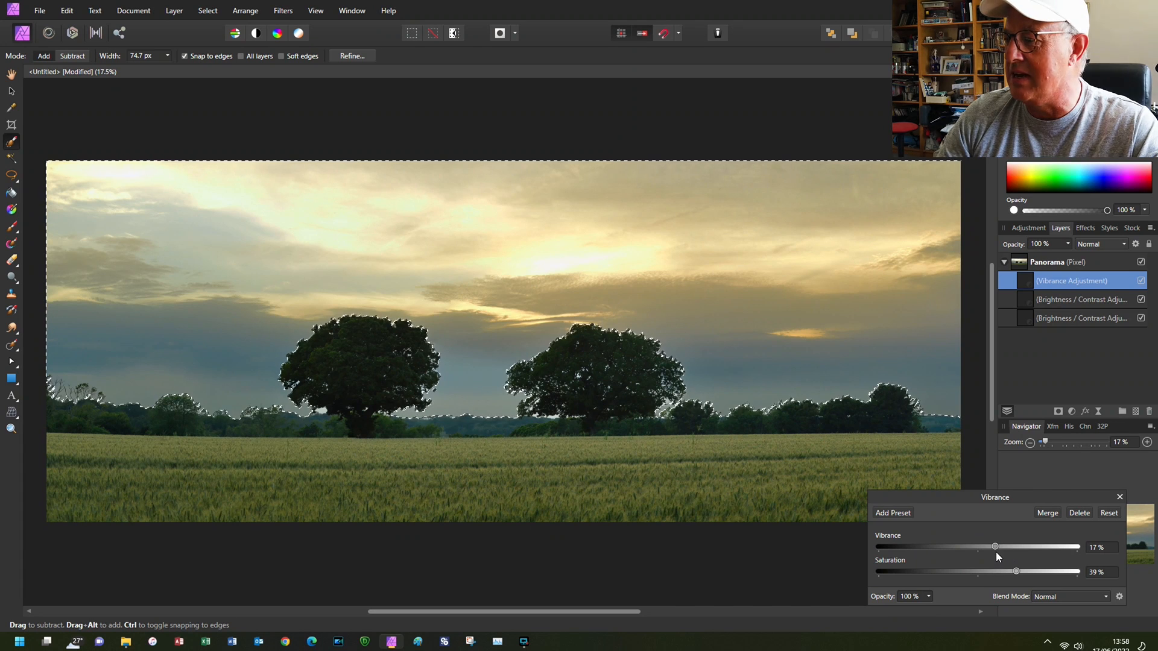
left_click(1119, 496)
- Deselect the sky and inspect the edges of both trees and the neighbouring bushes up close
key("ctrl+d")
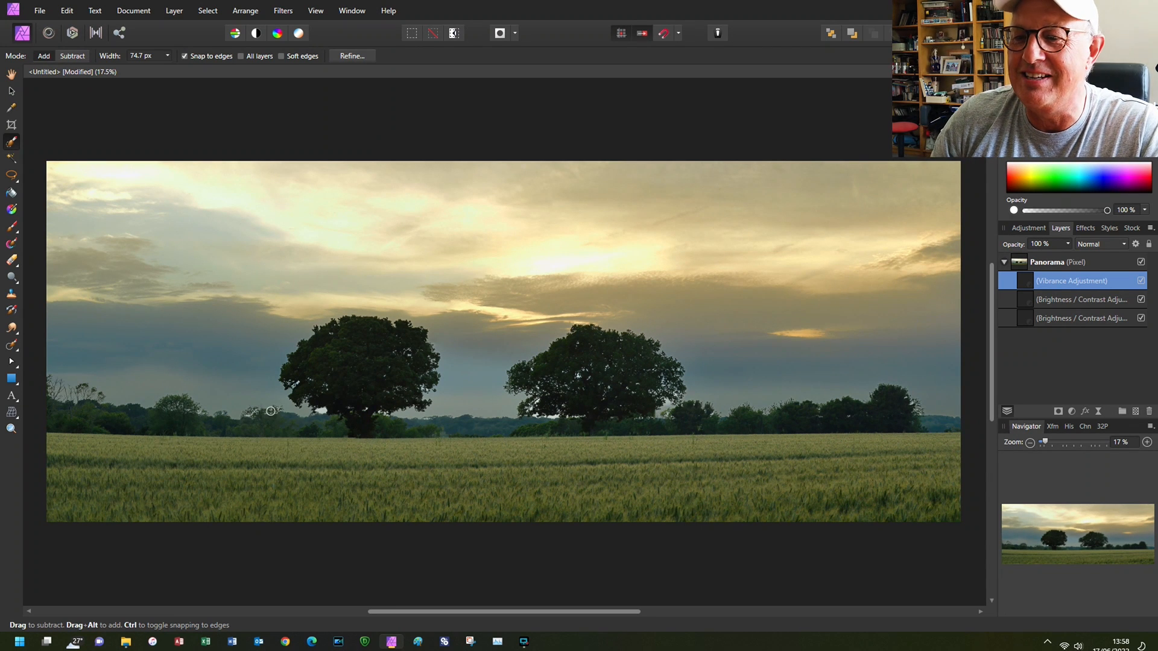
scroll(258, 419, "up", 8)
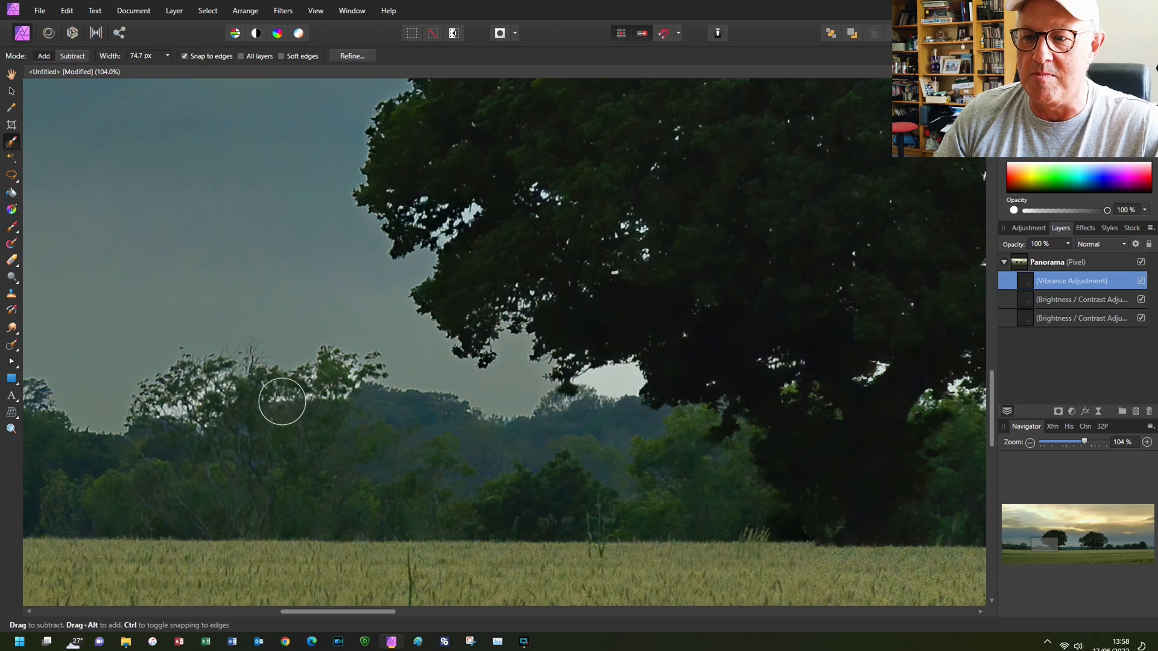
scroll(289, 414, "down", 8)
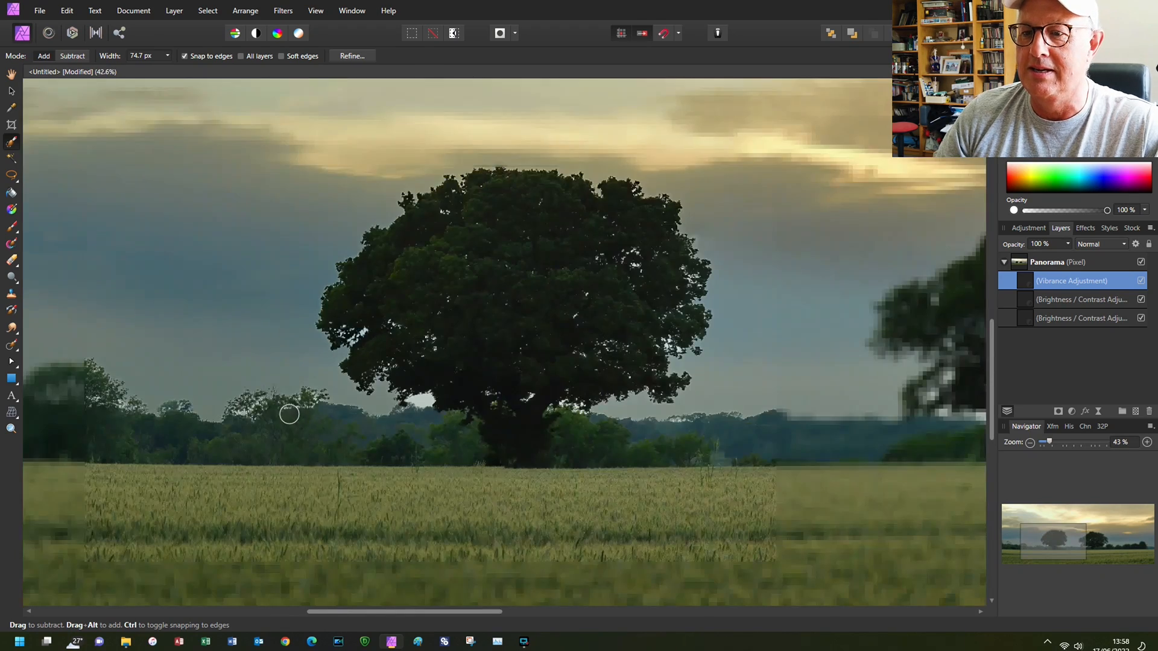
scroll(308, 428, "down", 1)
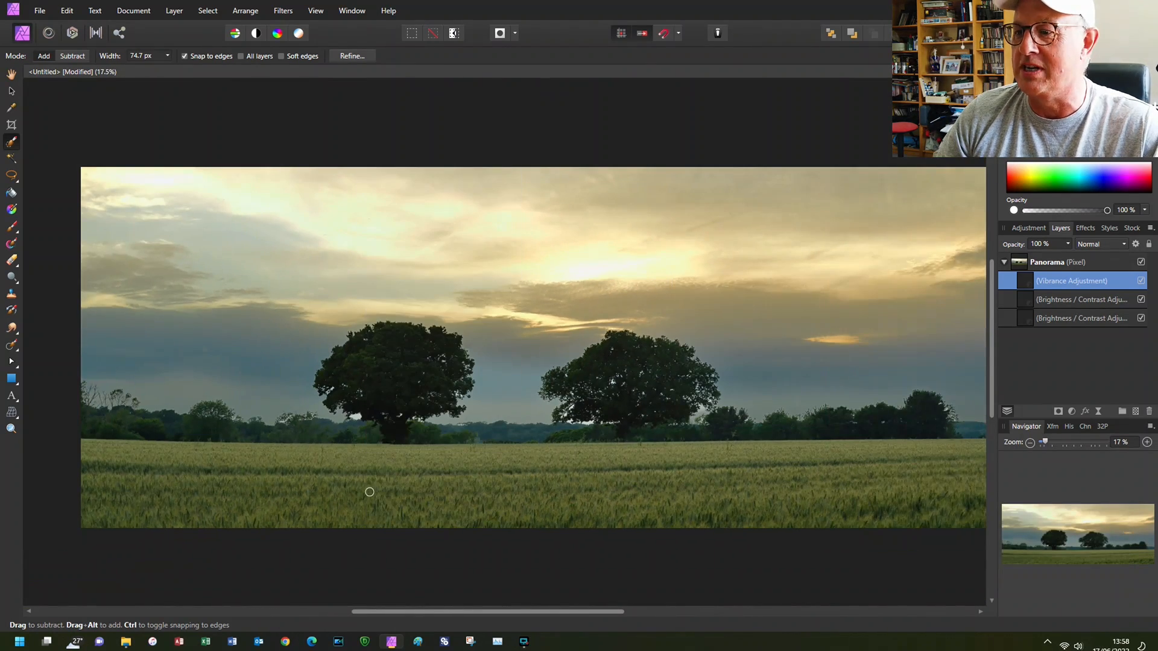
scroll(584, 426, "up", 9)
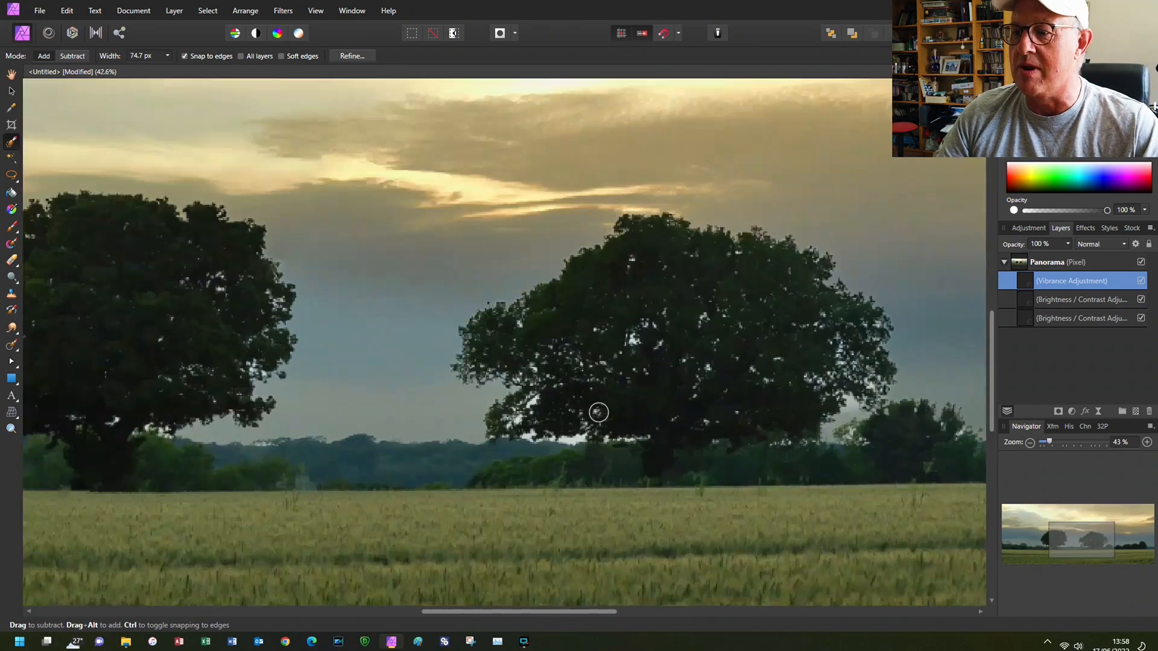
scroll(483, 460, "down", 8)
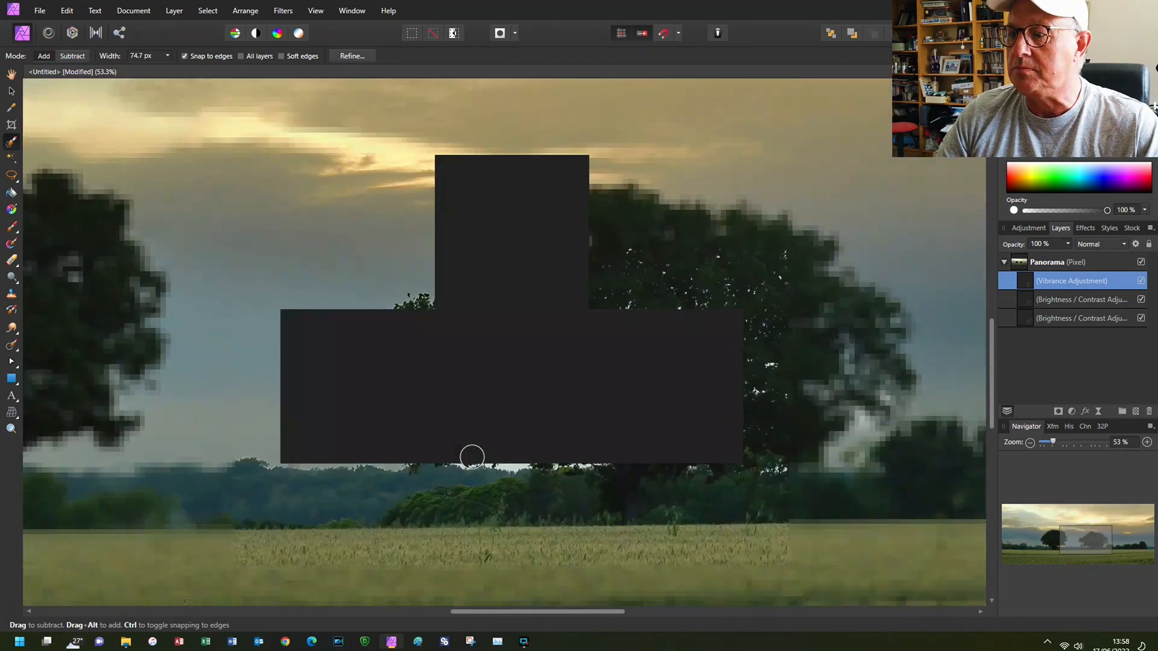
scroll(474, 458, "down", 1)
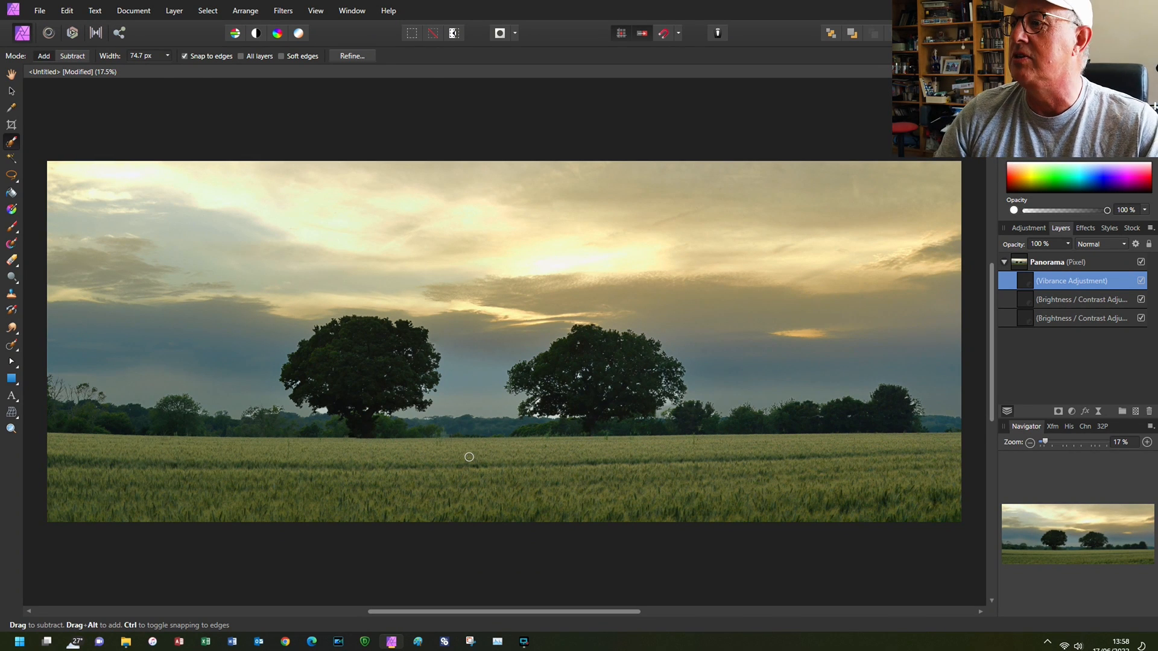
- Export the panorama as a best-quality JPEG named Pano2.jpg in the Images for Pano folder, and close the document without saving changes
left_click(41, 11)
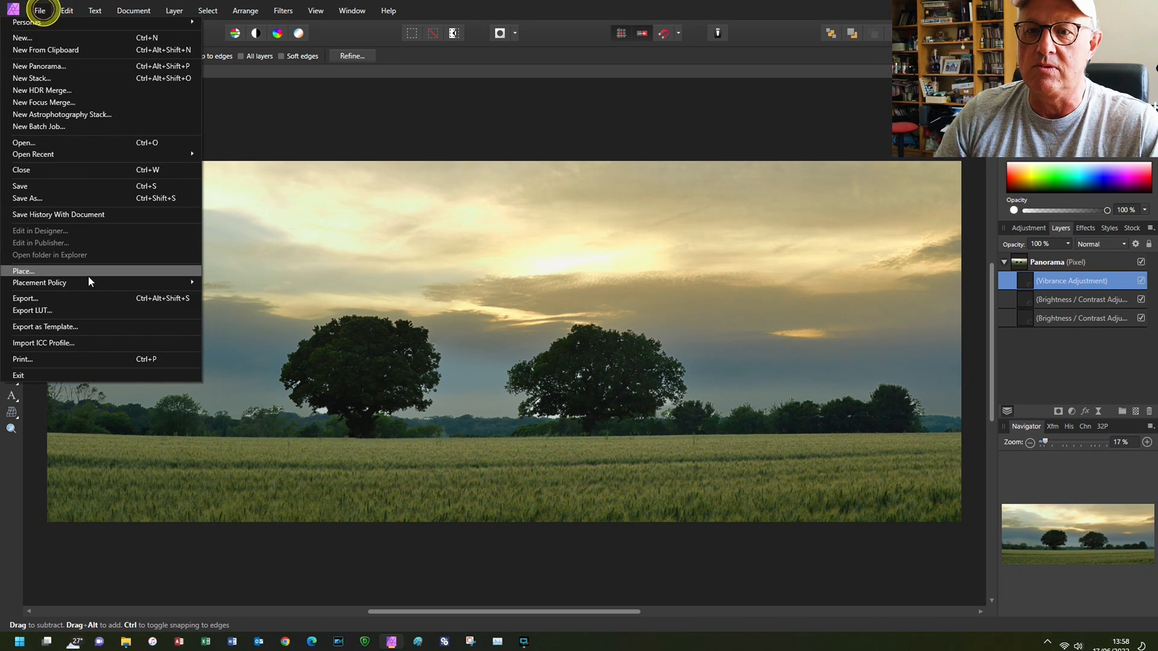
left_click(91, 295)
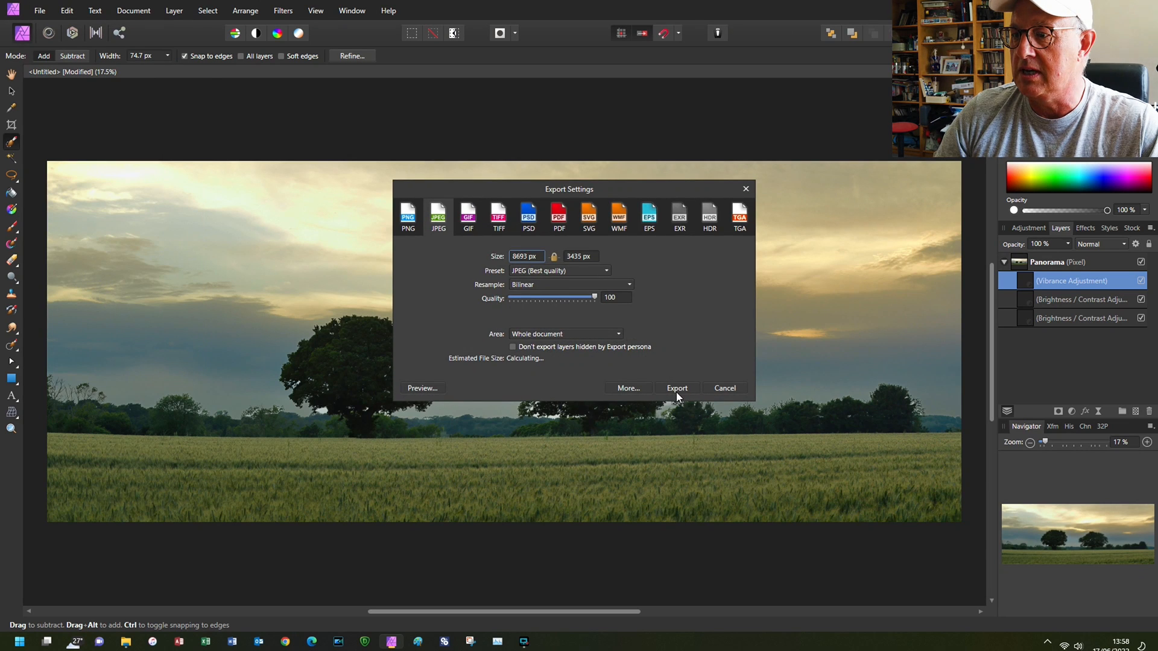
left_click(676, 389)
left_click(535, 118)
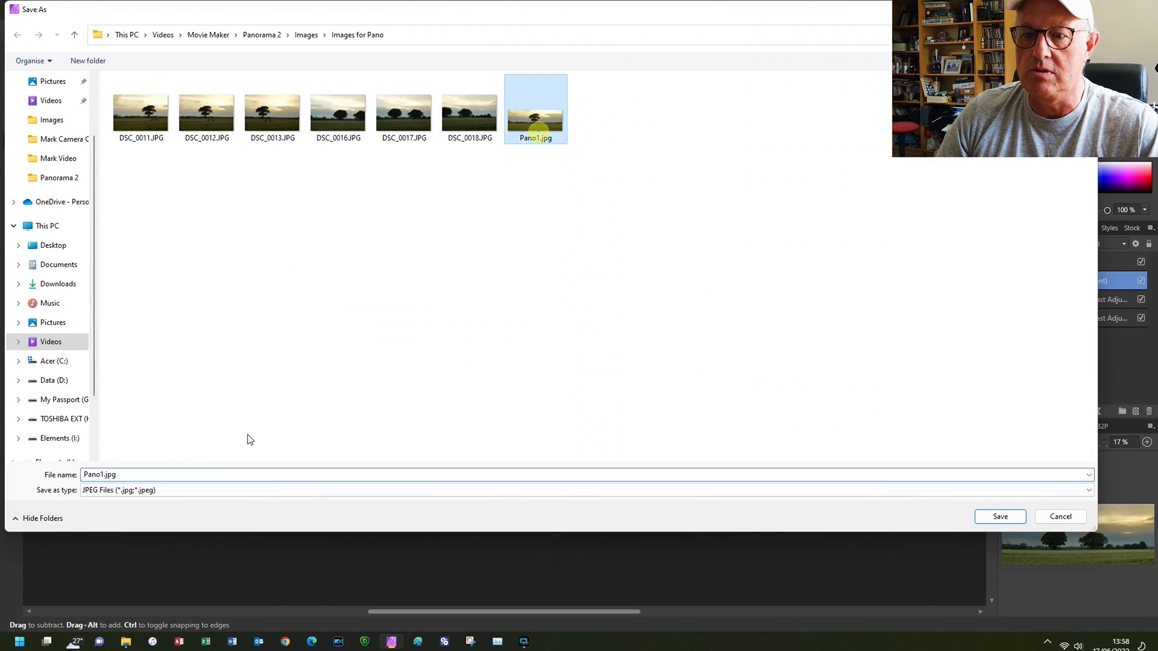
double_click(102, 475)
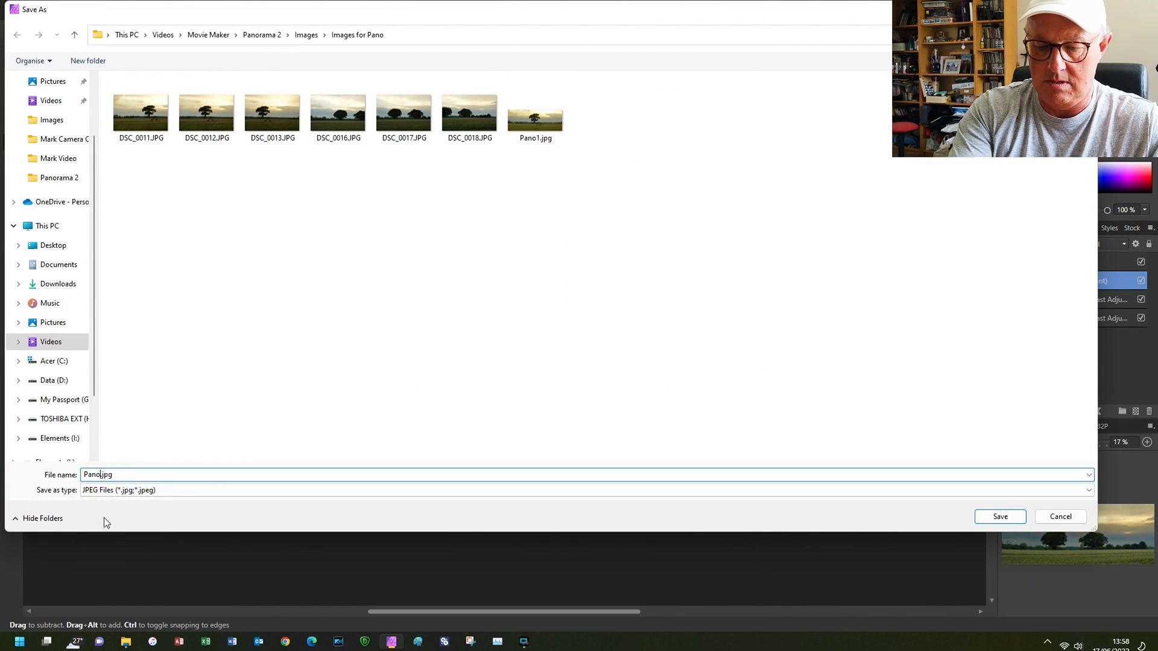
key("Return")
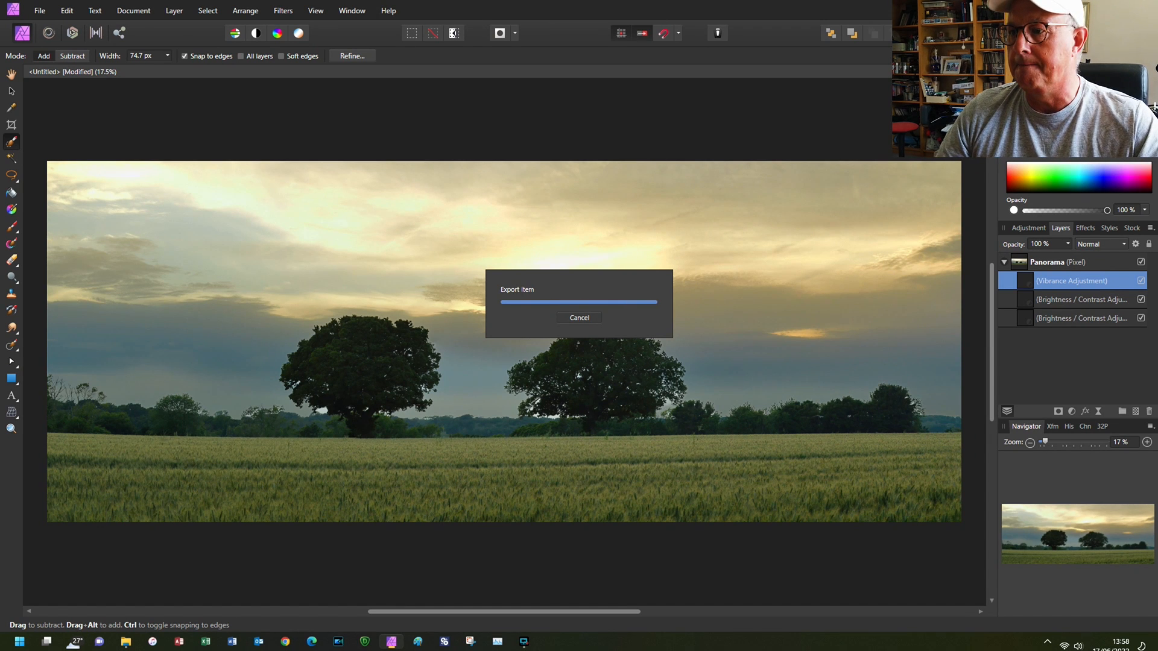
key("ctrl+w")
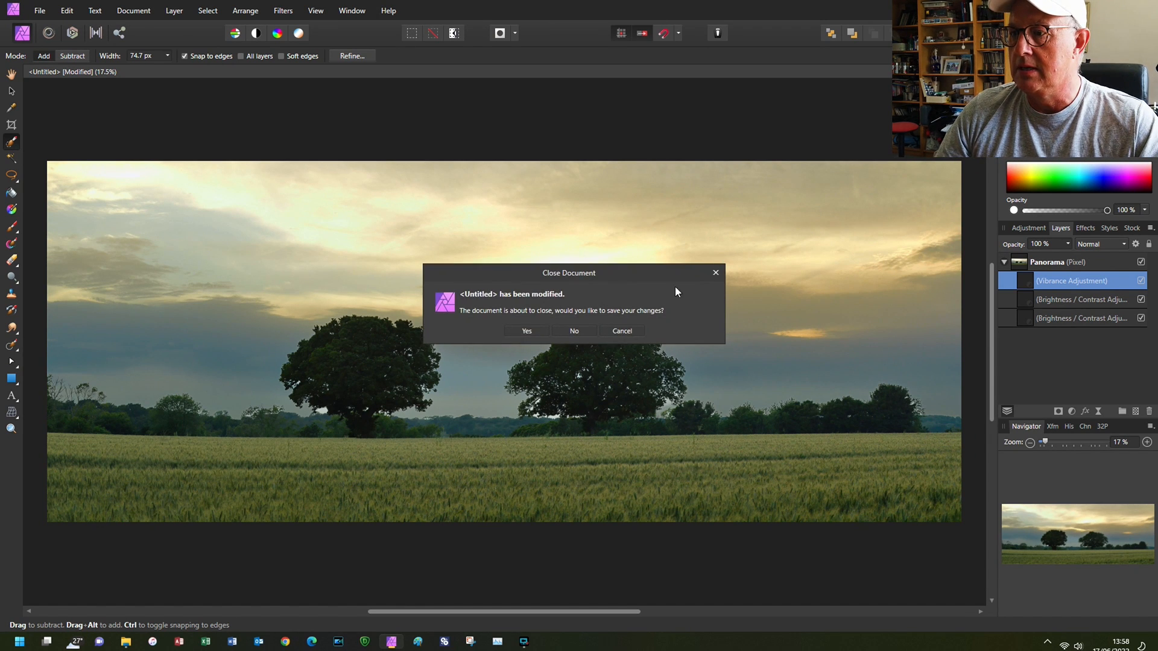
left_click(571, 331)
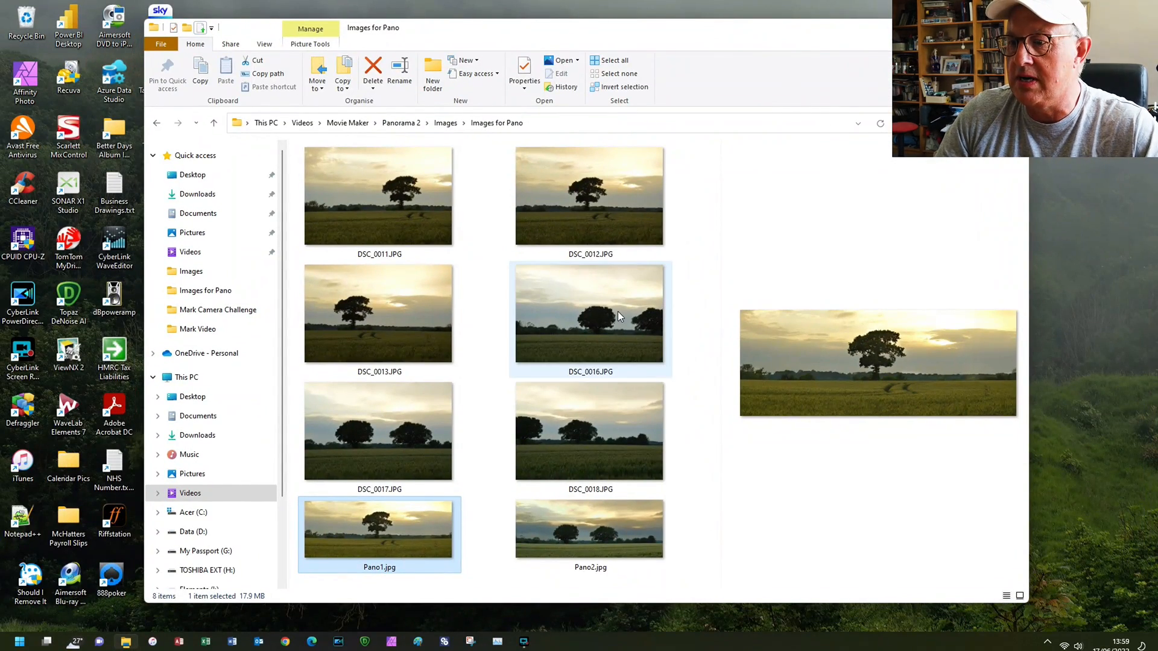
- In File Explorer, enlarge the image preview and compare the exported panoramas Pano1.jpg and Pano2.jpg
left_click(609, 529)
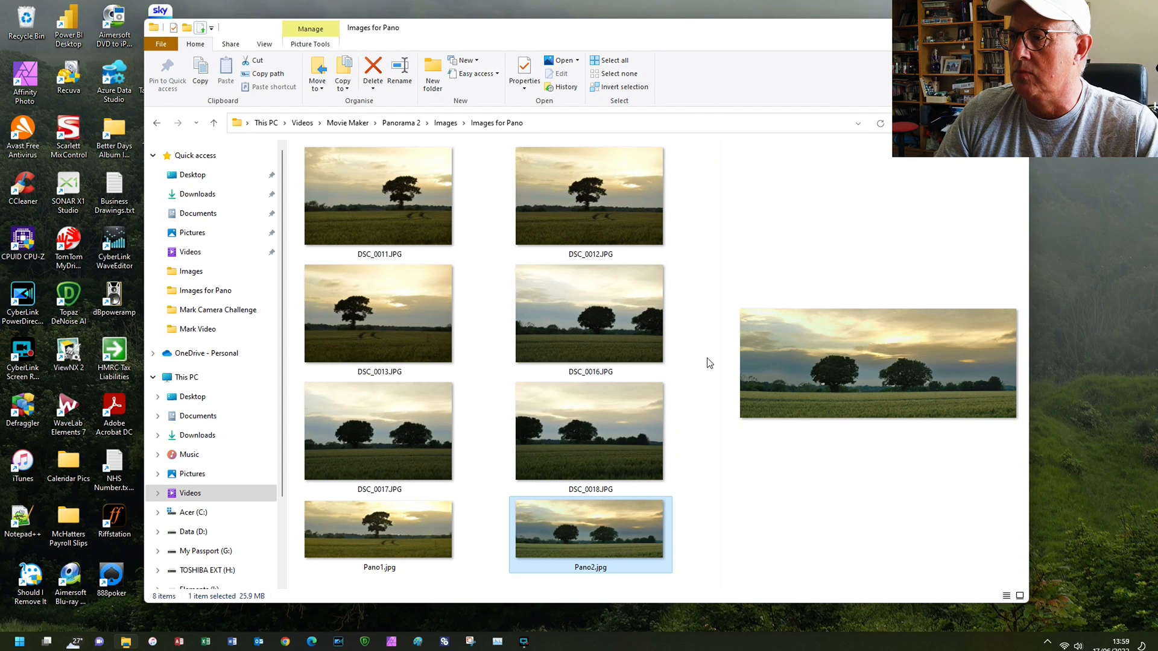
left_click_drag(715, 355, 491, 356)
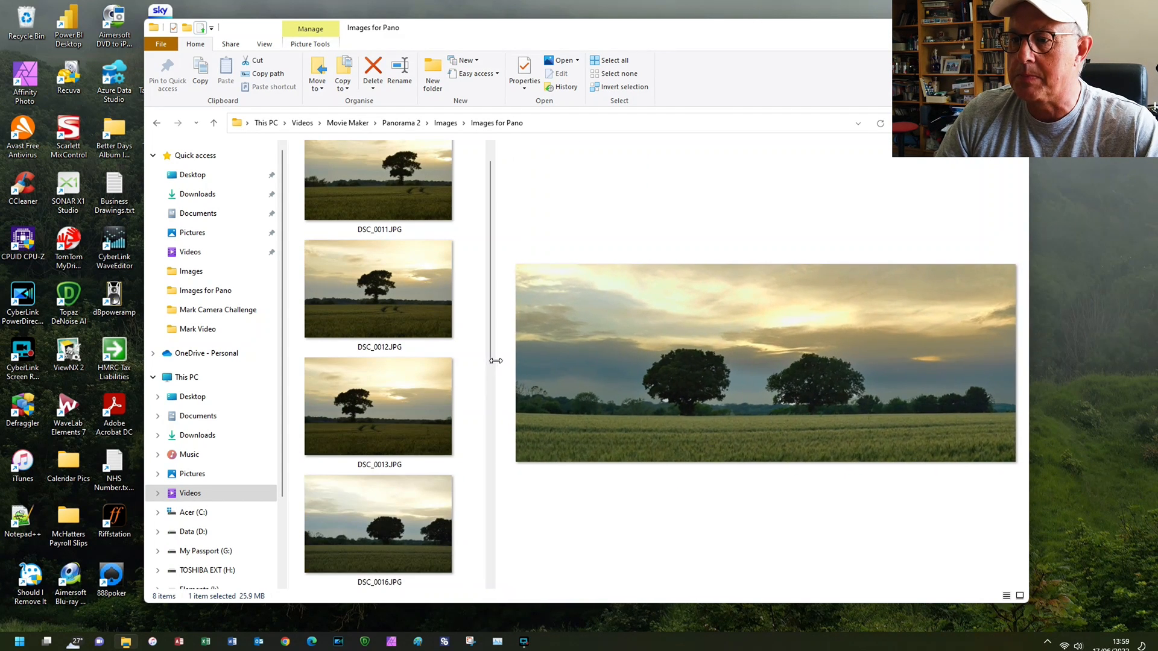
scroll(386, 477, "down", 3)
left_click(391, 484)
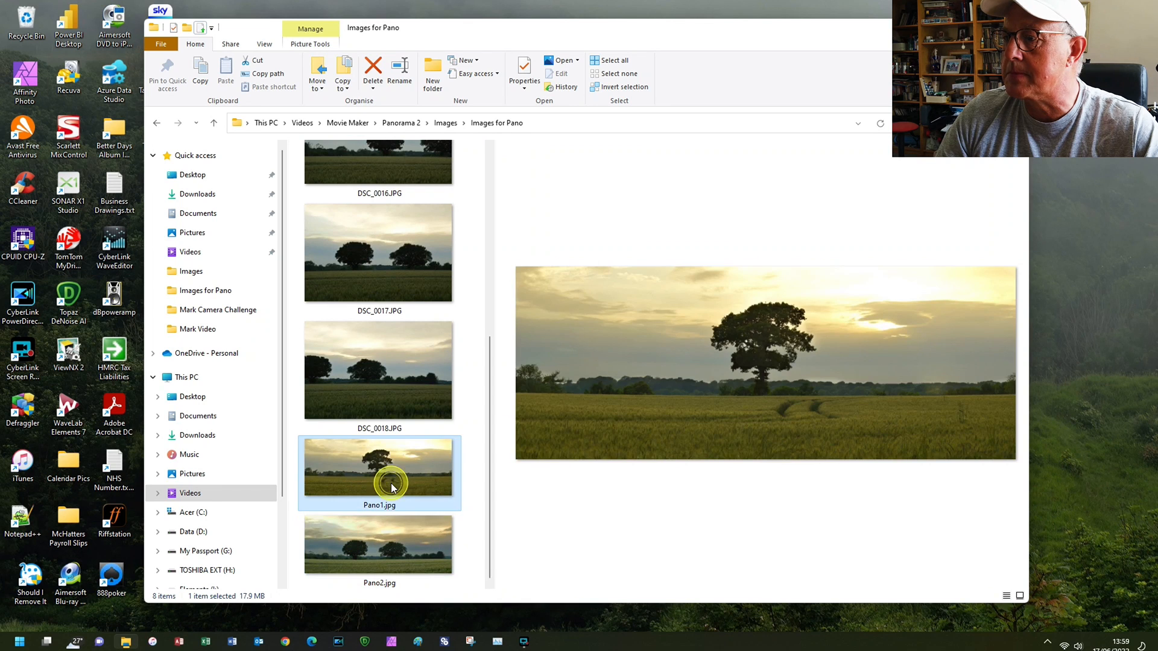
left_click(389, 536)
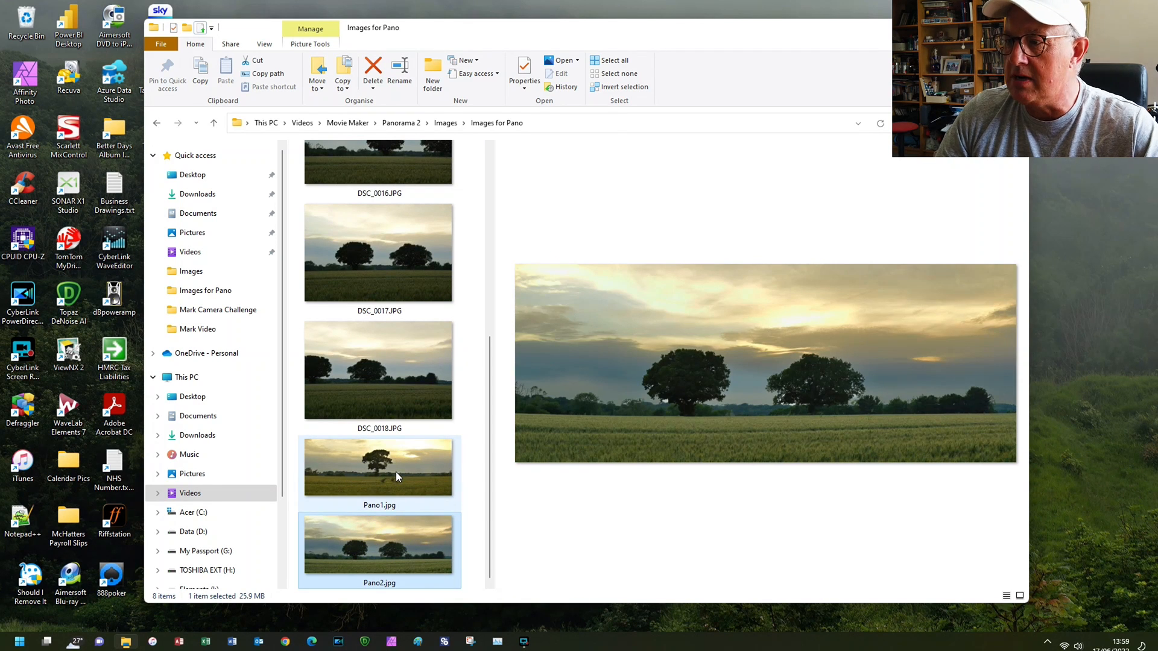
left_click(395, 471)
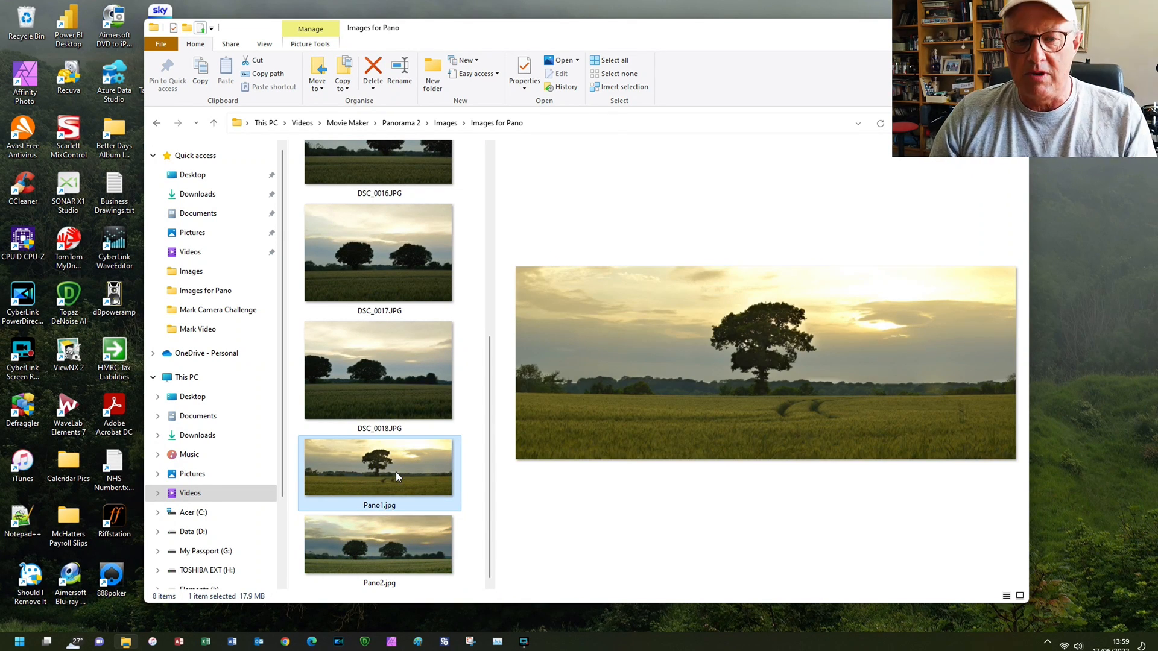